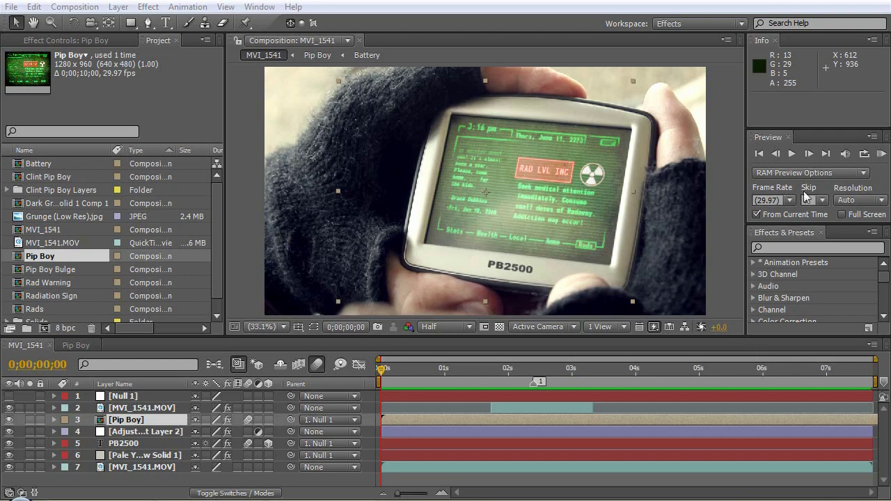
Step: Preview the MVI_1541 composition and scrub through its footage, then view the Pip Boy composition at 0;00;00;18
click(881, 153)
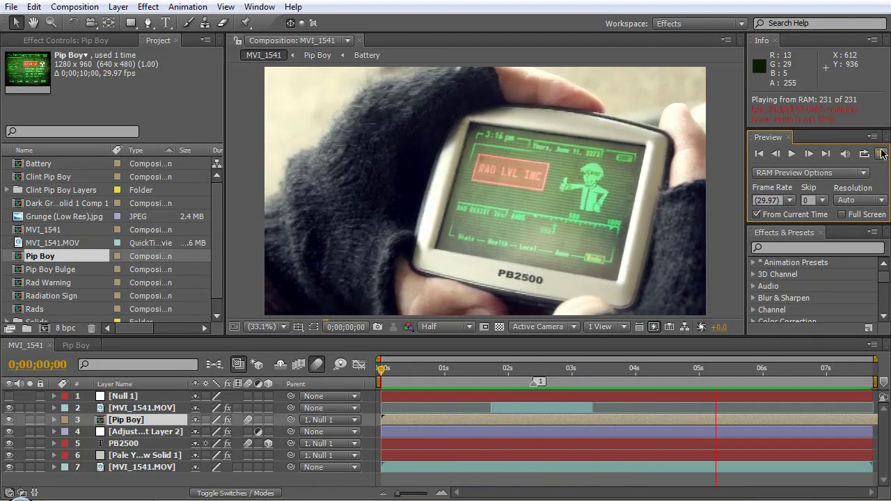
click(882, 156)
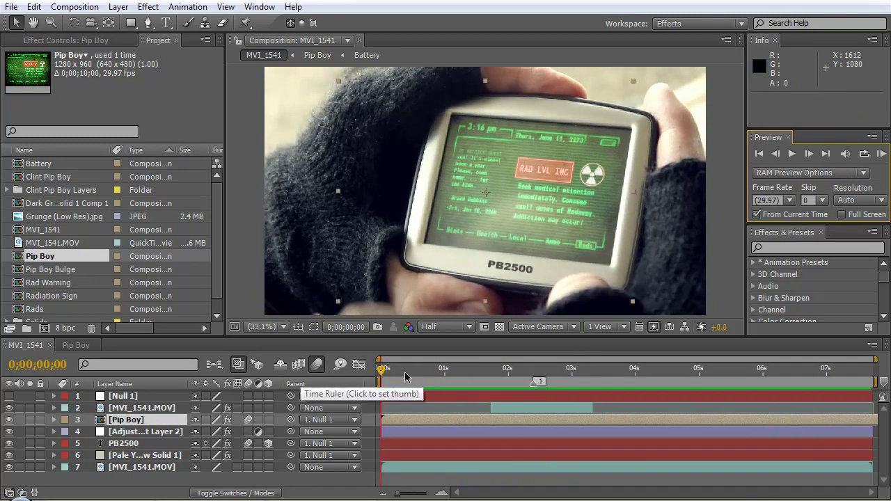
click(408, 370)
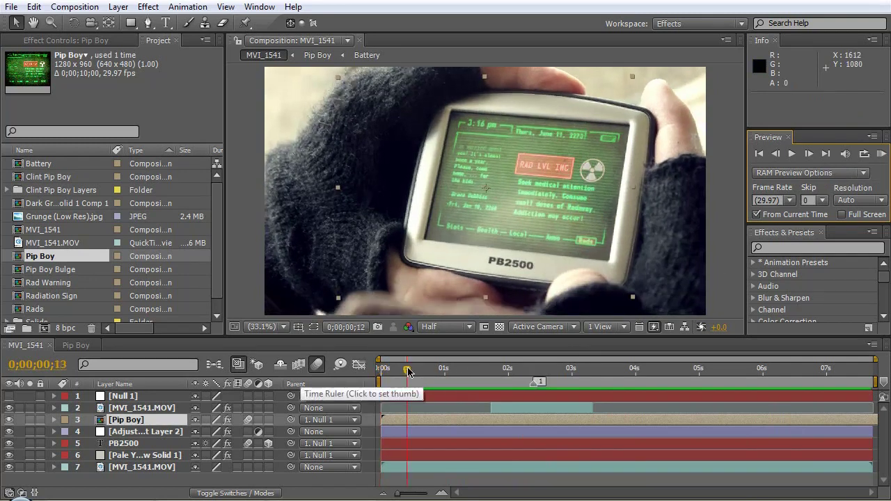
drag(408, 371, 427, 370)
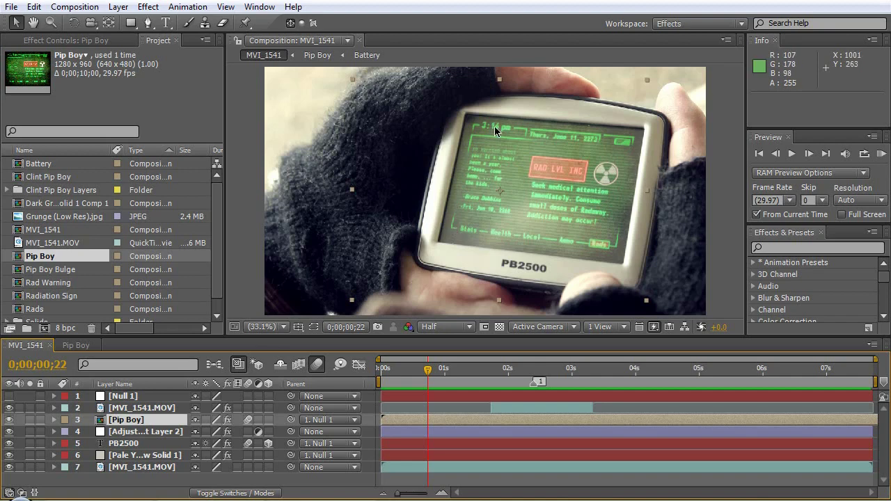
drag(433, 367, 608, 374)
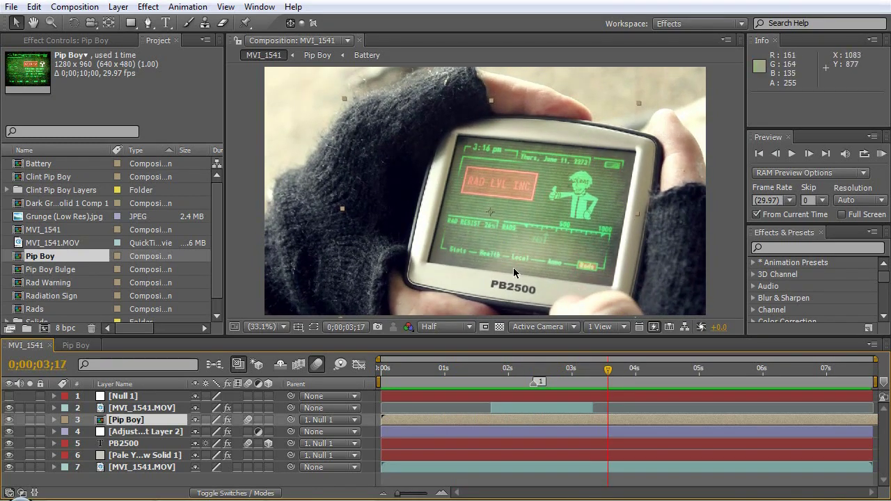
drag(609, 378, 749, 374)
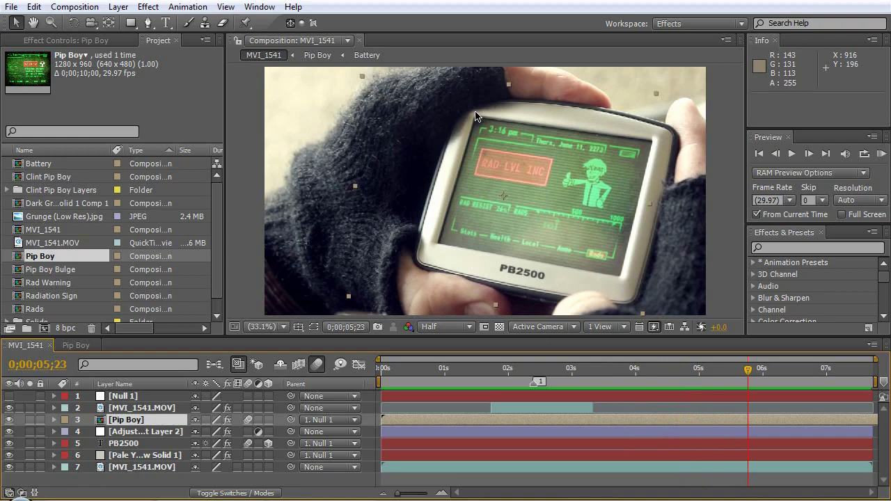
click(76, 346)
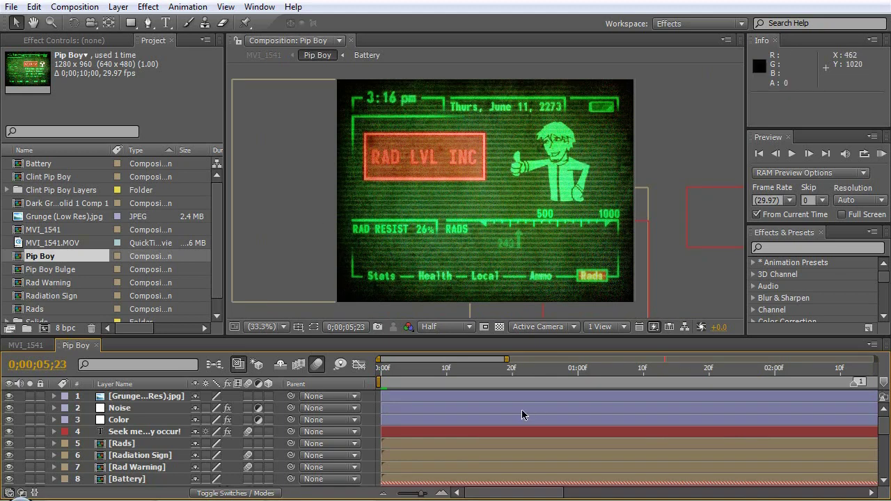
click(499, 369)
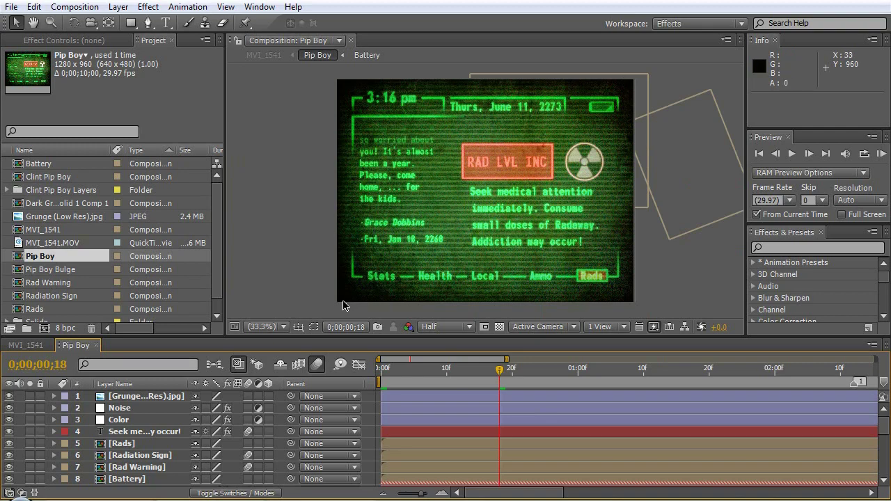
Step: Create a new composition 720 px wide and 540 px high
click(74, 8)
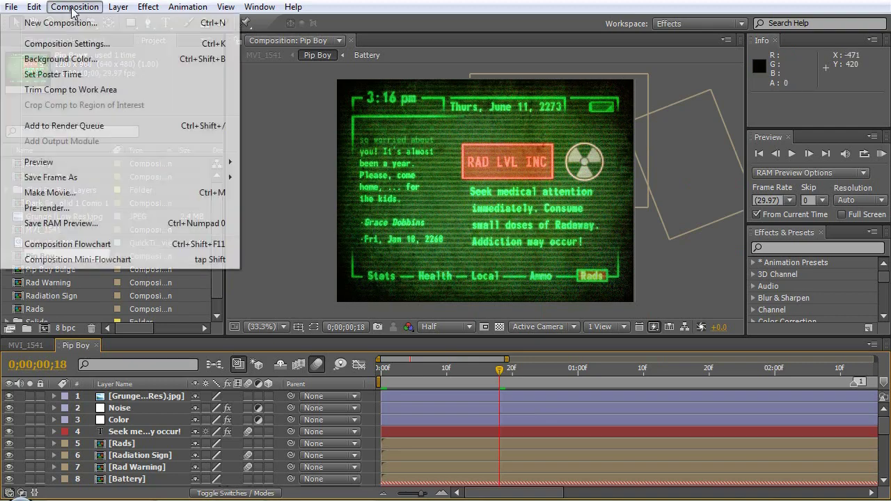
click(74, 8)
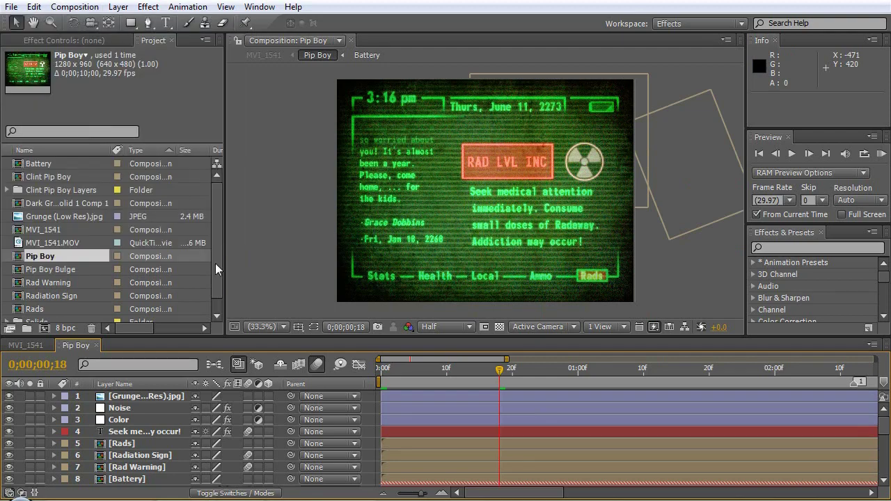
key(ctrl+n)
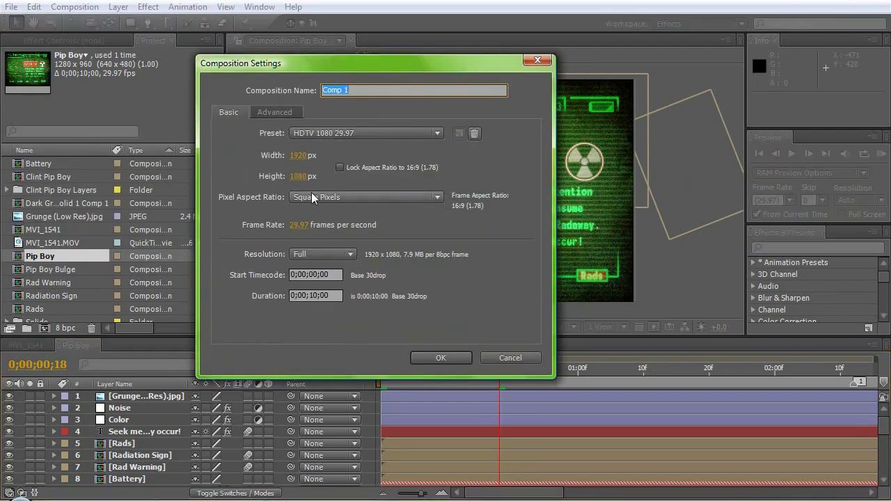
click(297, 156)
text(720)
key(Return)
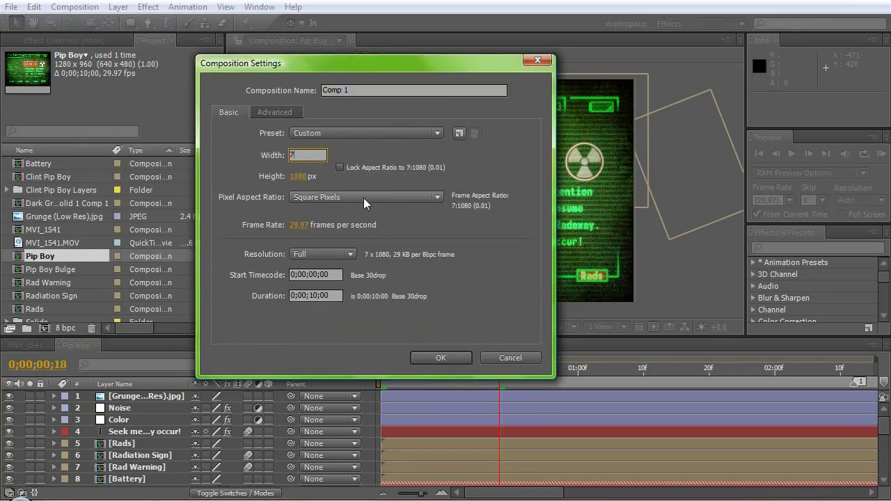
click(298, 176)
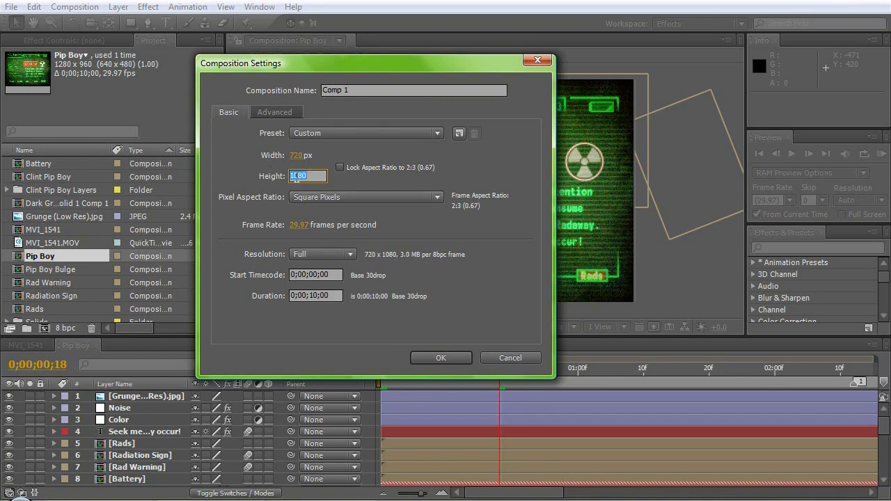
text(540)
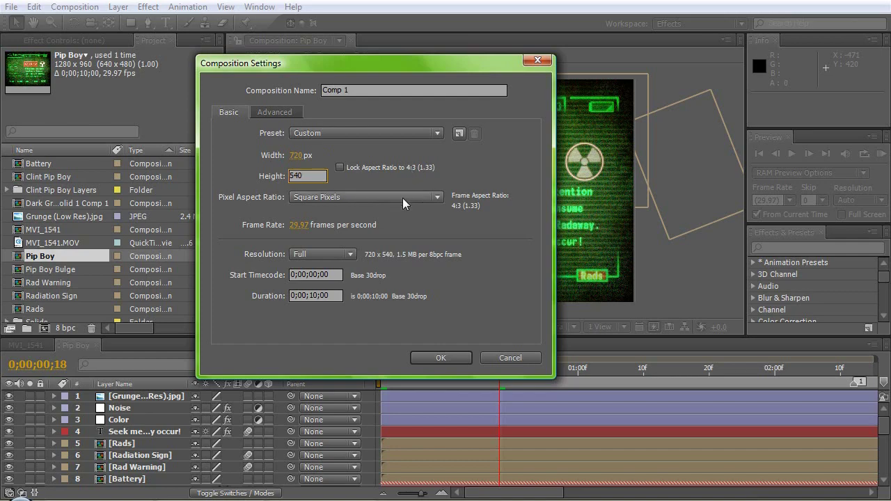
click(433, 358)
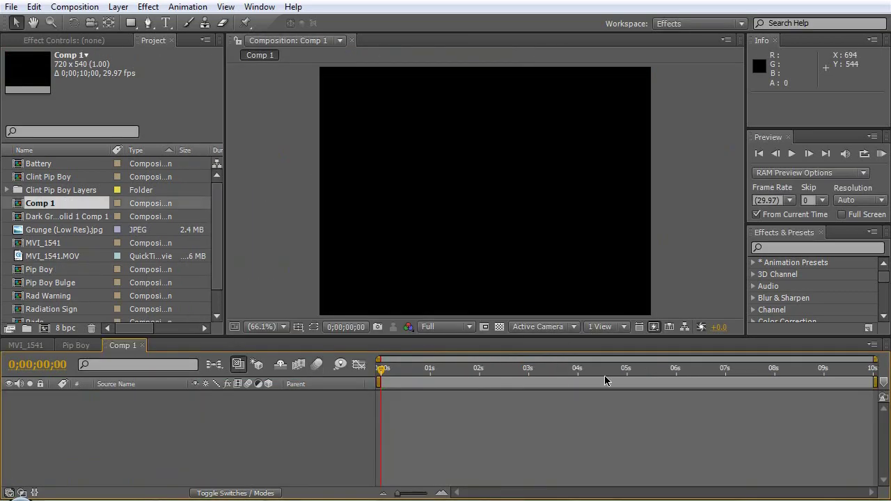
Step: Add a composition-sized solid layer in dark green, colour 133717
click(117, 6)
mouse_move(192, 29)
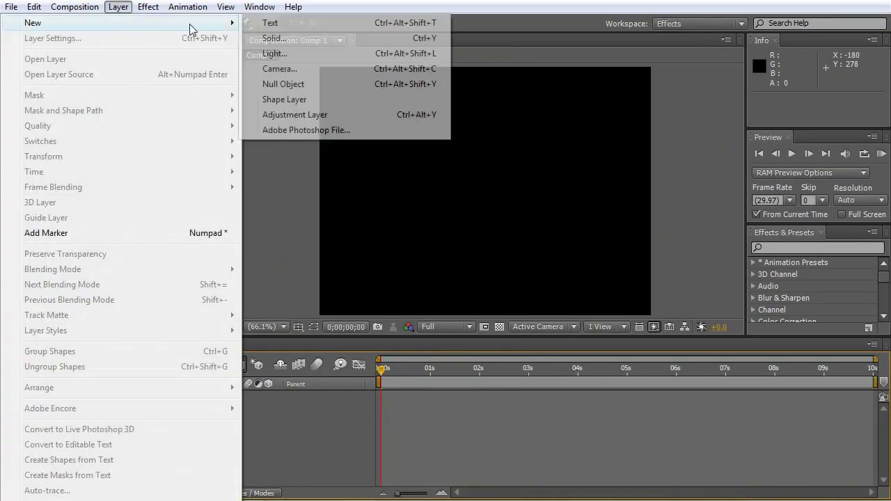
click(279, 38)
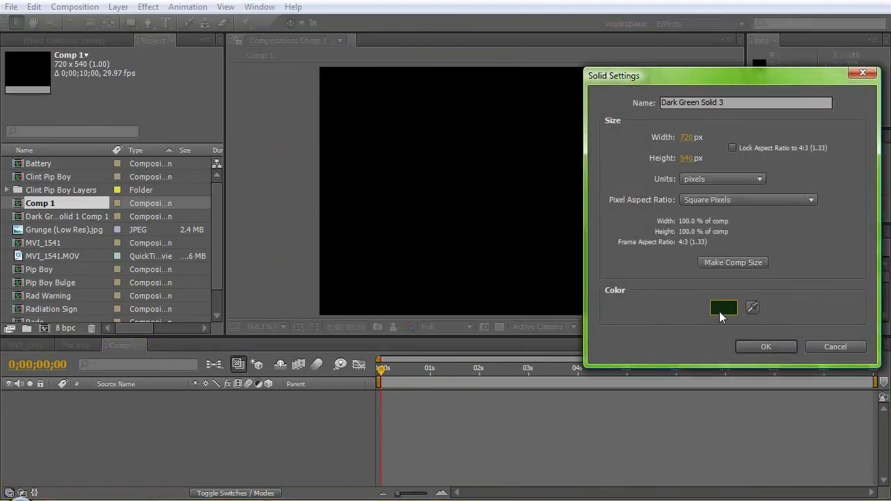
click(722, 313)
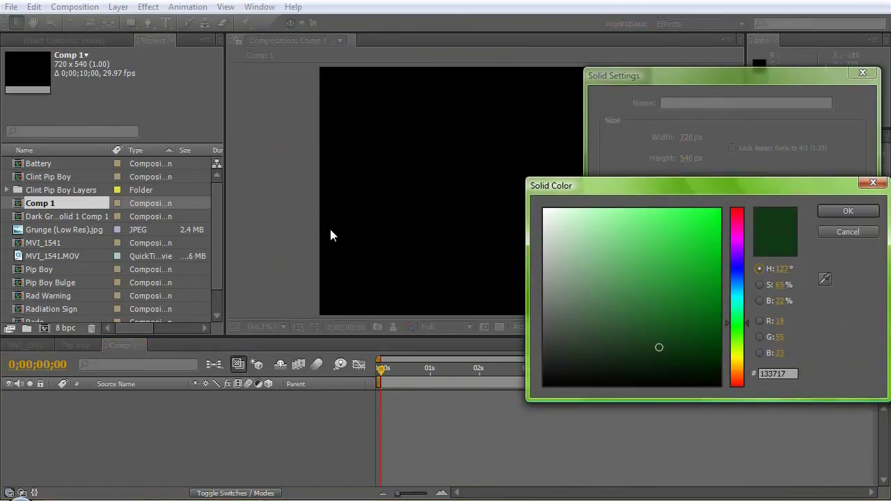
click(848, 211)
click(765, 350)
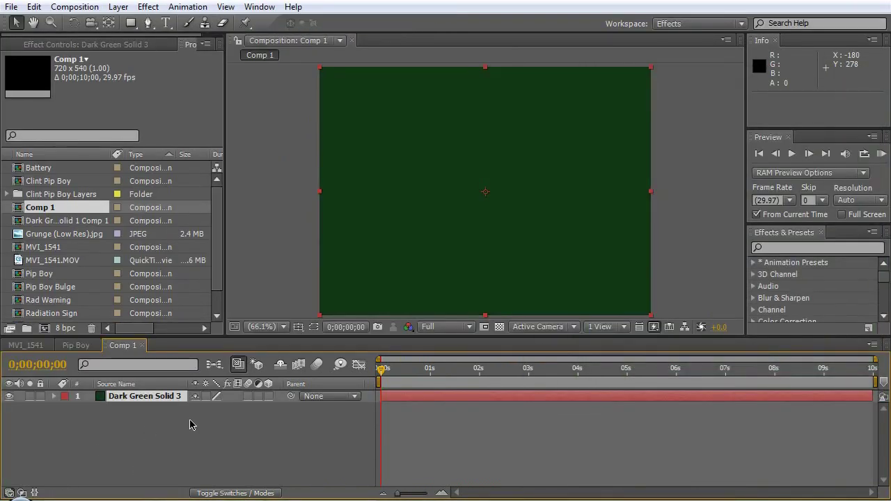
Step: Duplicate the dark green solid layer
click(192, 422)
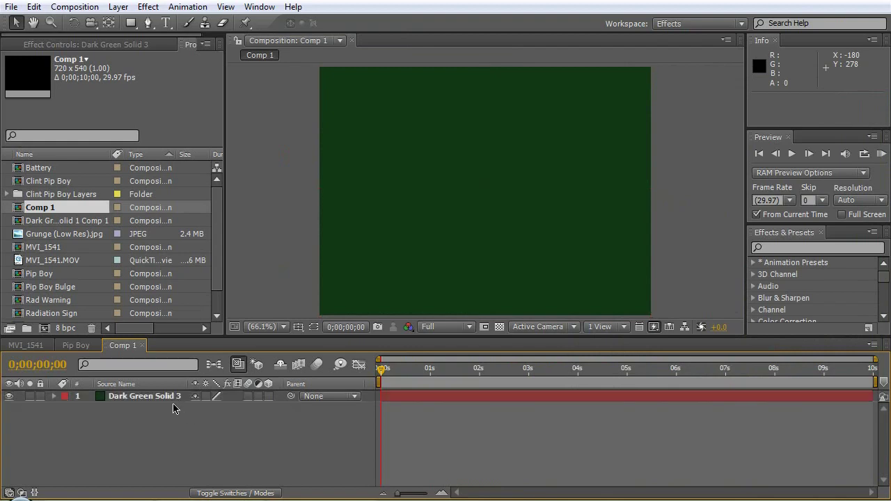
click(167, 398)
key(ctrl+d)
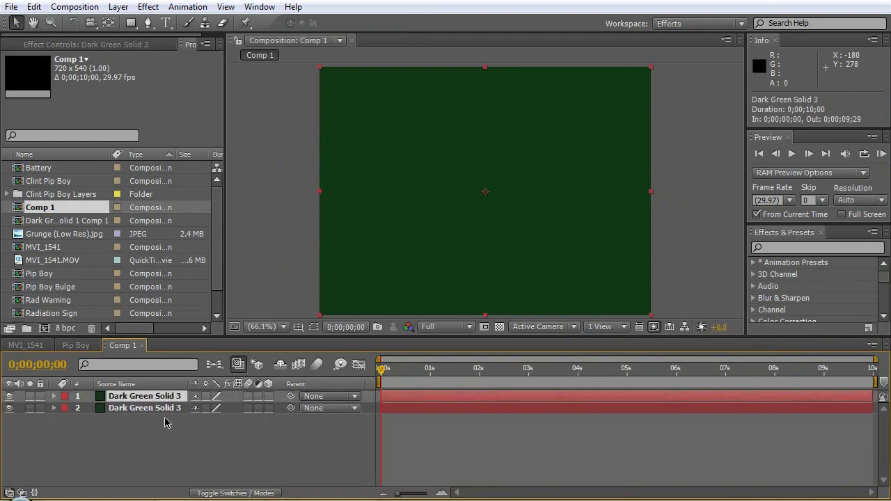
Step: Find the Grid effect and apply it to the upper dark green solid
click(799, 247)
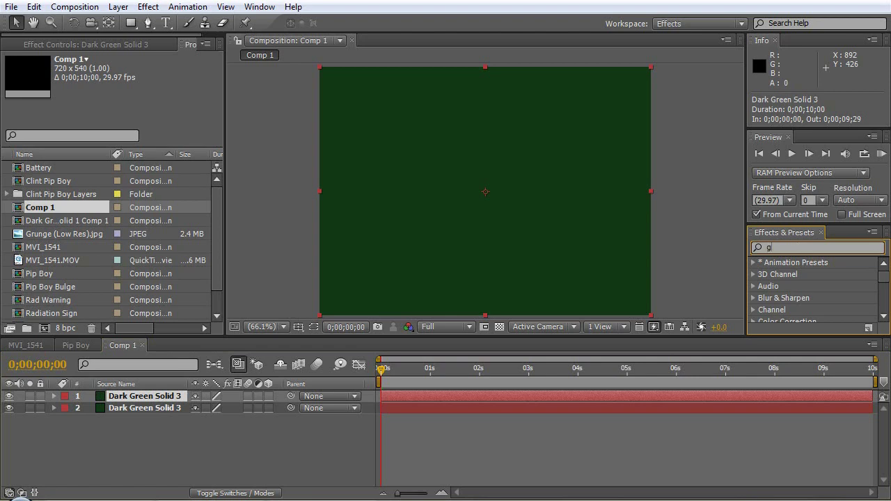
text(grid)
scroll(884, 288, down, 5)
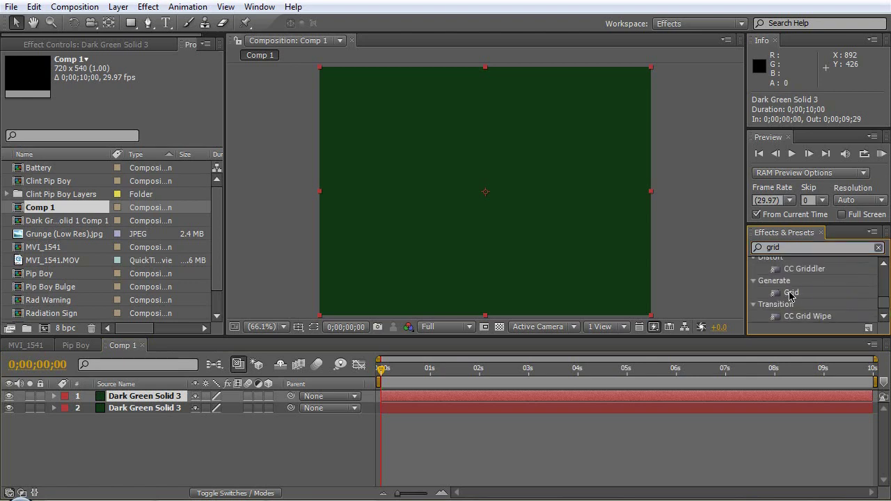
drag(791, 295, 131, 401)
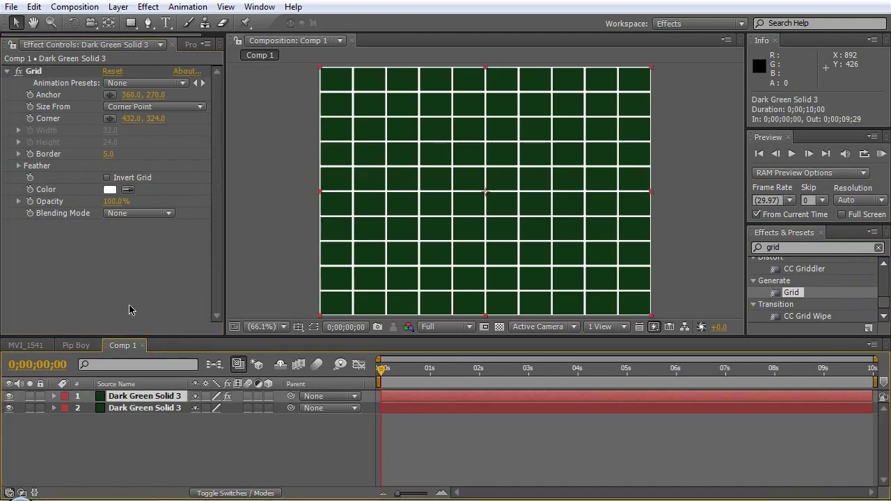
Step: Size the grid from Width & Height Sliders, with width 200 and height 10
click(131, 109)
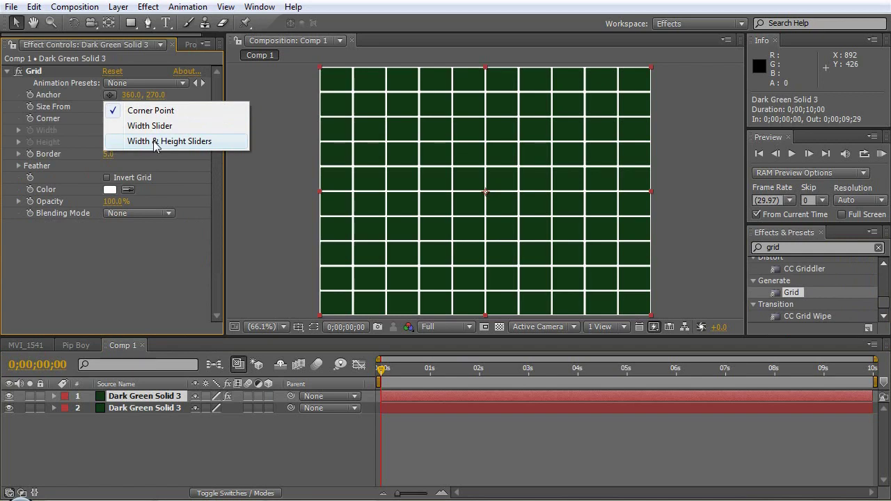
click(156, 142)
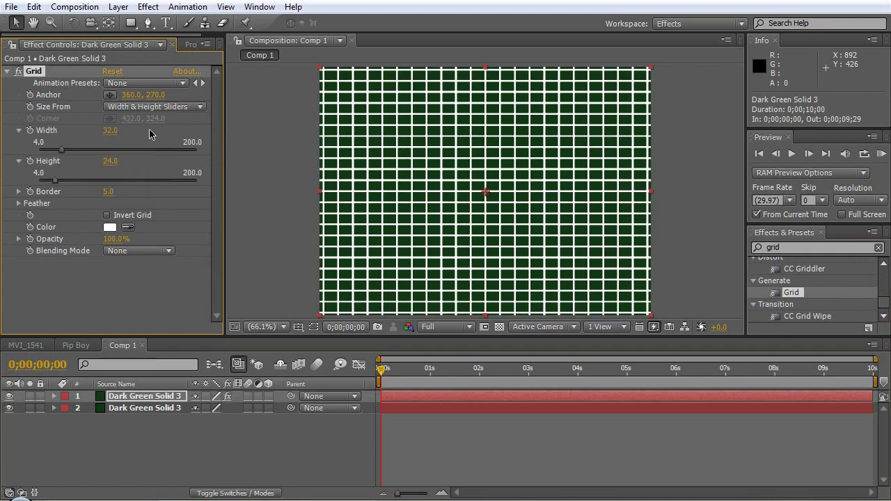
drag(61, 150, 44, 181)
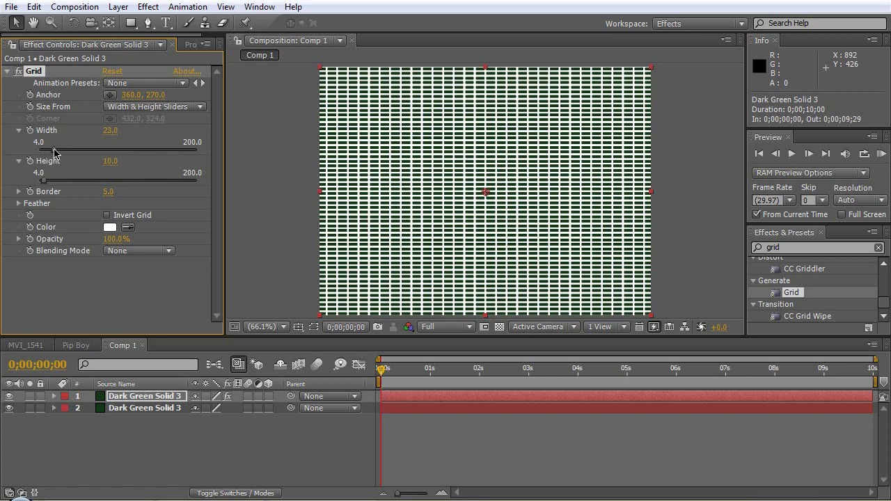
drag(55, 152, 232, 156)
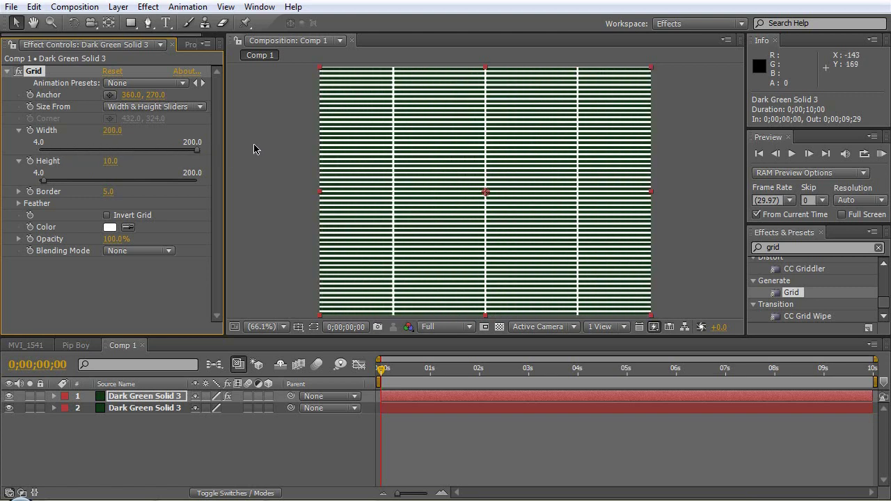
Step: Set the grid's feather width to 400 to remove the vertical lines
click(19, 203)
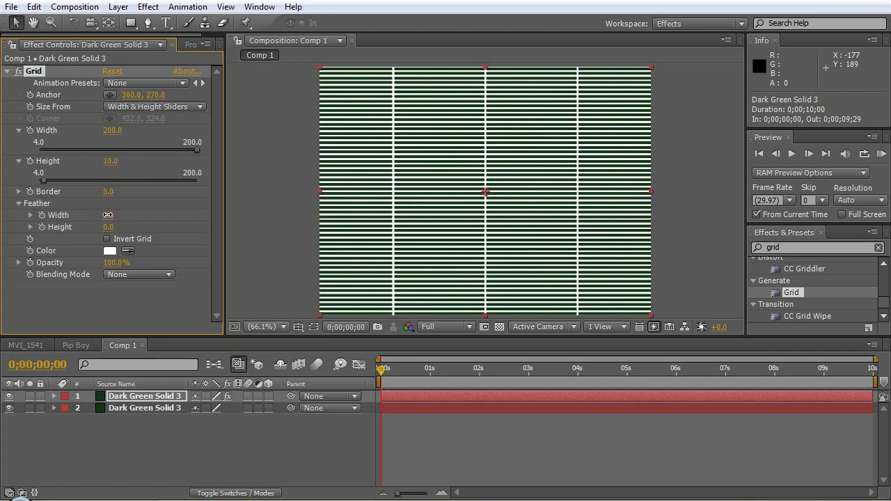
drag(108, 216, 217, 208)
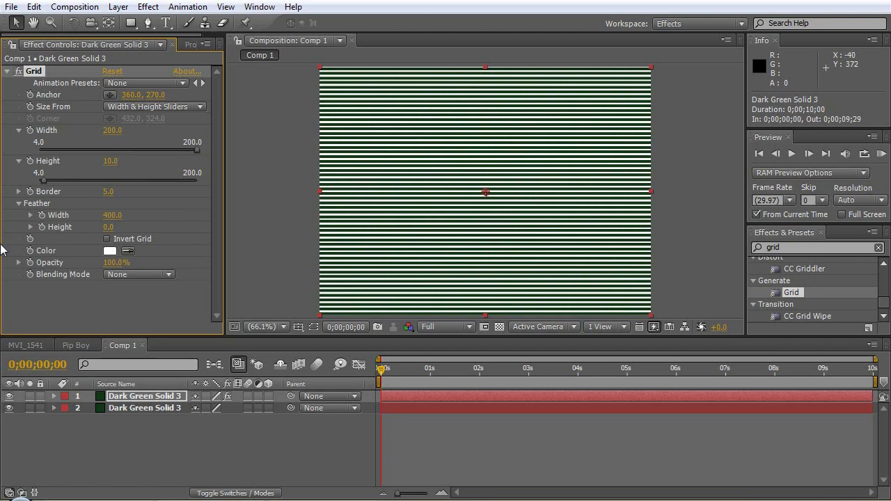
click(30, 216)
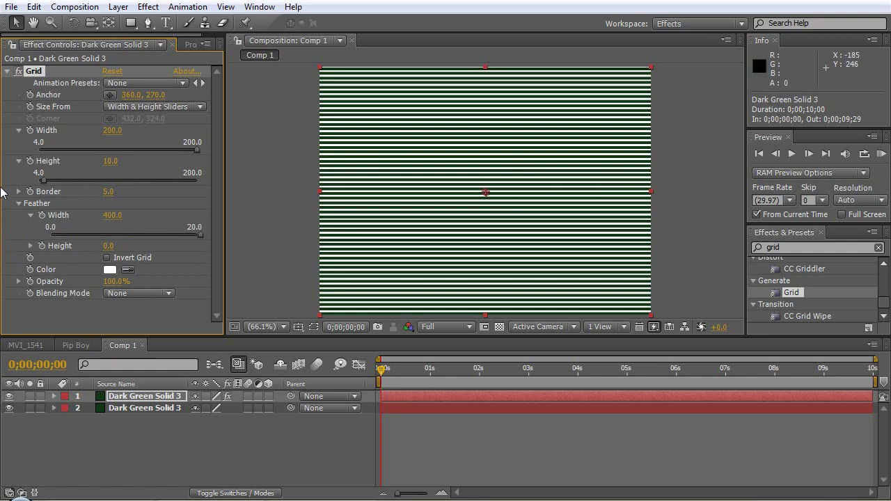
click(32, 216)
click(19, 203)
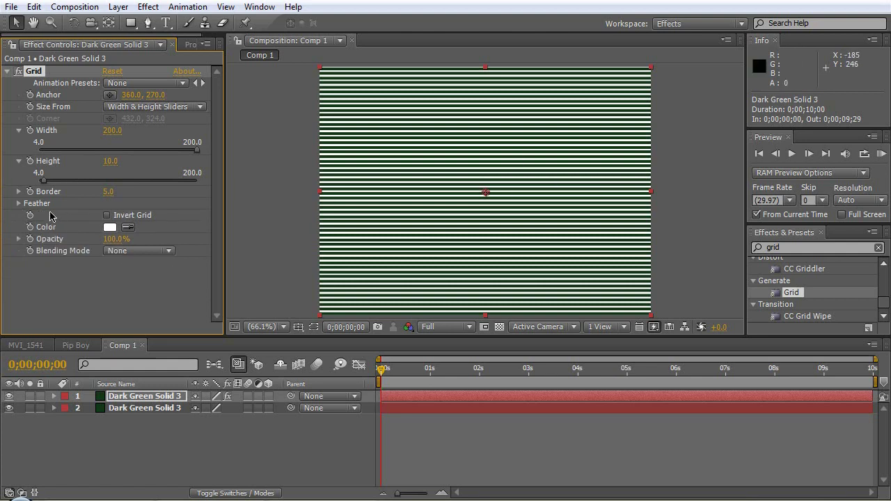
Step: Change the grid lines' color to a muted green, 376D3D, starting from a sample of the dark green solid
click(109, 227)
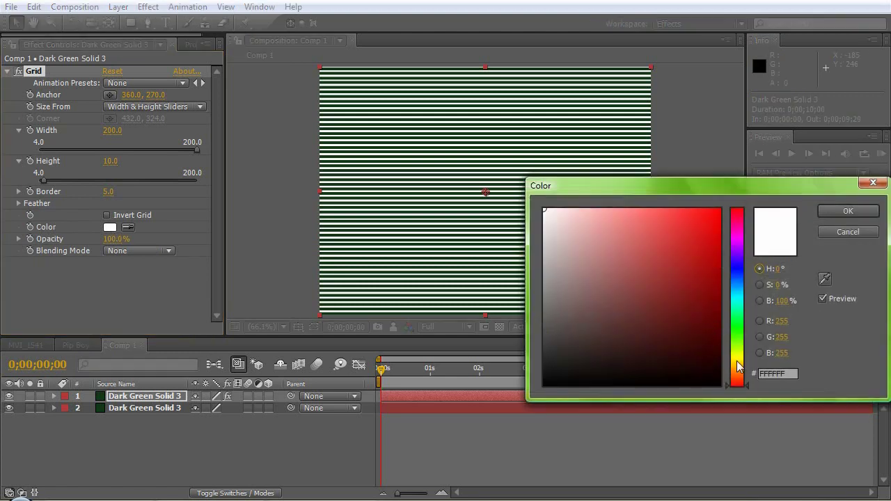
click(825, 279)
click(102, 411)
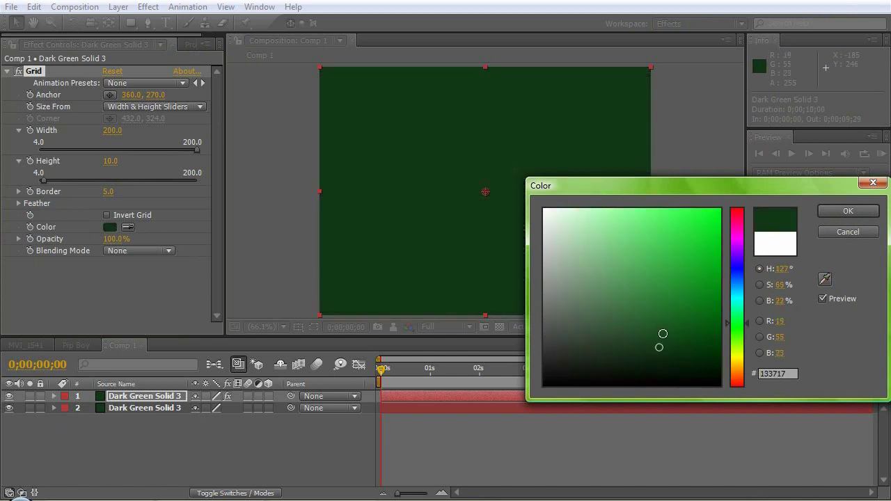
mouse_move(660, 345)
mouse_down()
mouse_move(650, 308)
mouse_move(668, 304)
mouse_move(631, 310)
mouse_up()
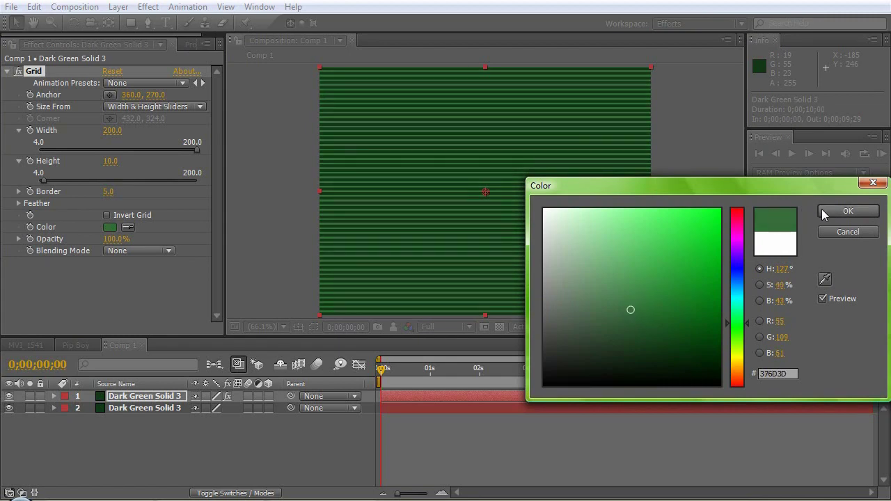
click(845, 211)
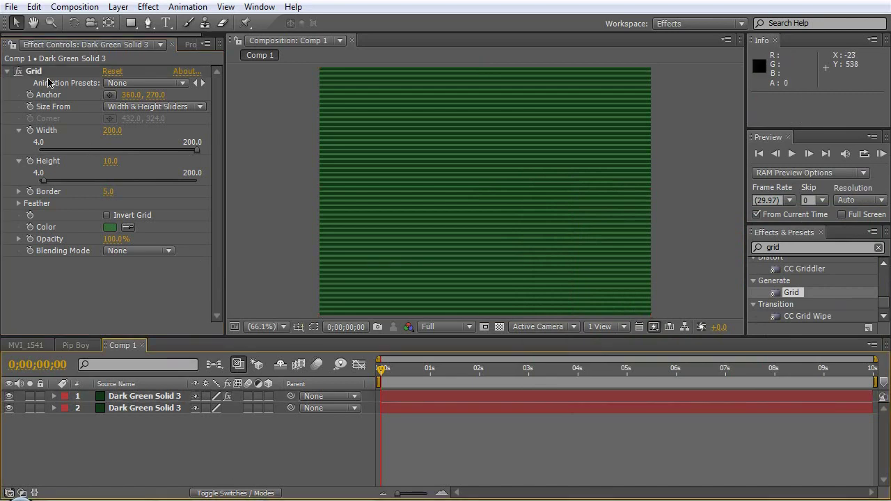
Step: Add an adjustment layer above the solids and give it an elliptical mask that fills the frame
click(118, 7)
mouse_move(188, 26)
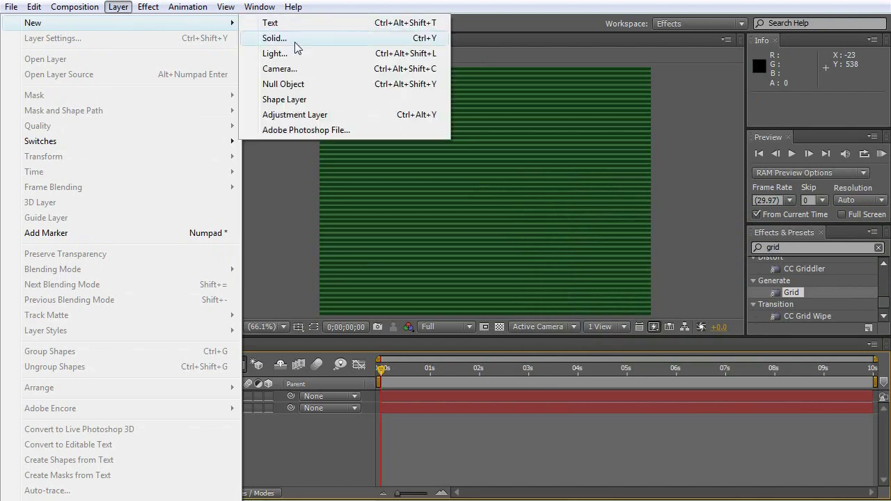
click(304, 116)
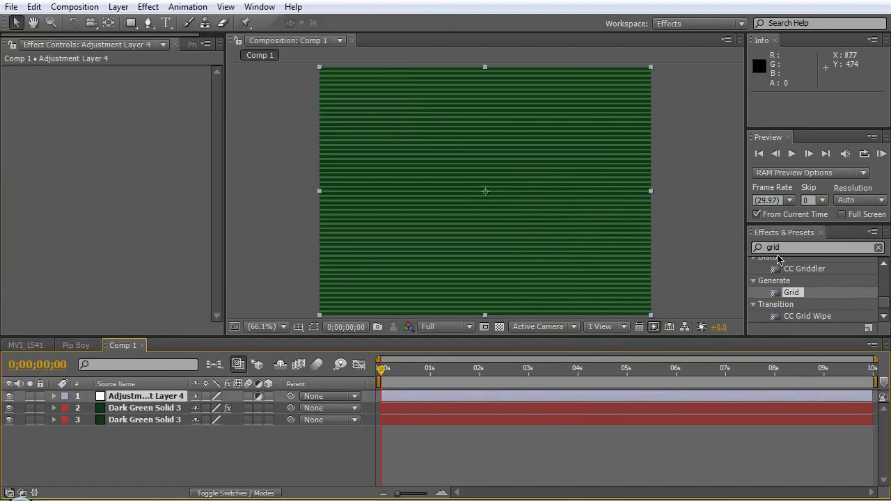
click(130, 24)
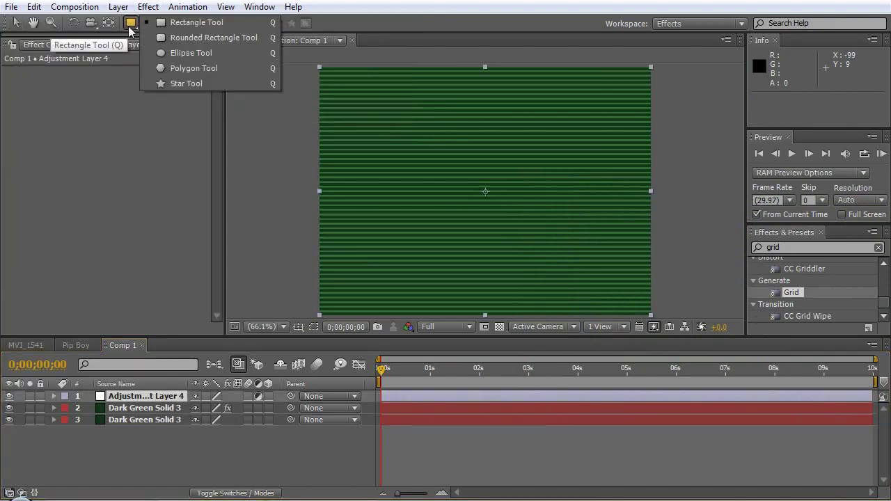
click(178, 53)
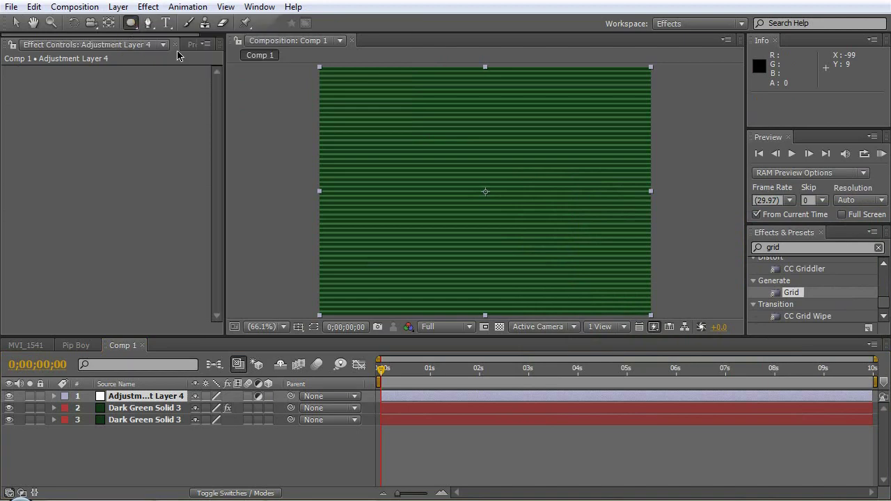
double_click(130, 24)
key(v)
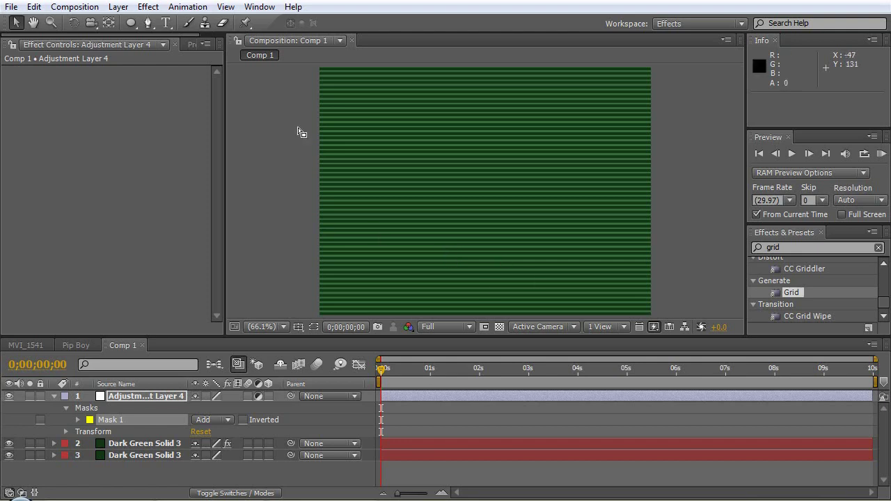
Step: Show the mask outline in the composition view and set the adjustment layer's elliptical mask to Subtract
click(137, 400)
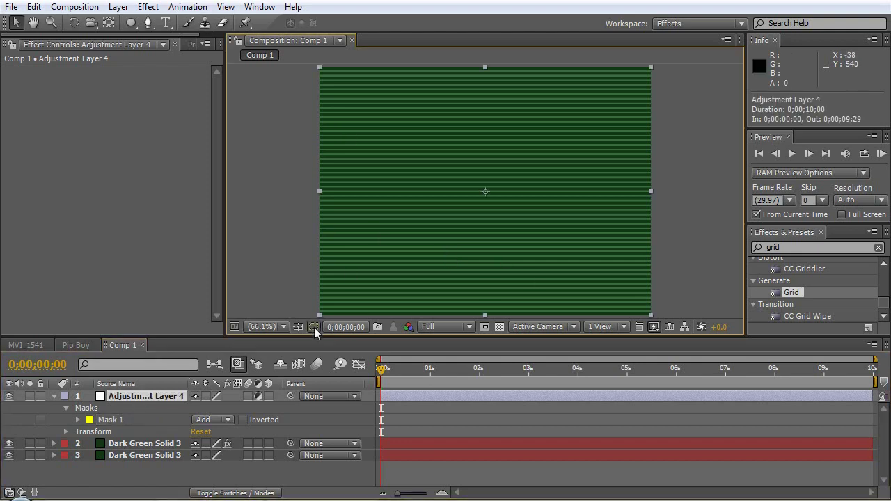
click(314, 326)
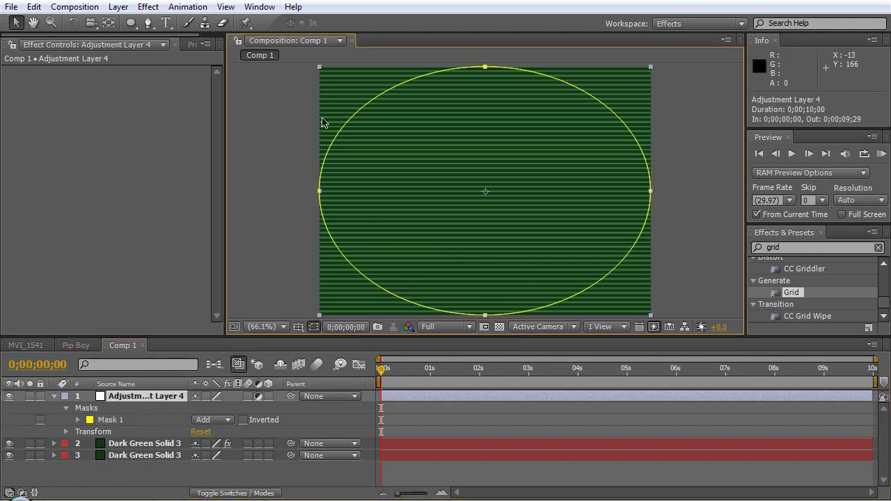
click(228, 422)
click(232, 425)
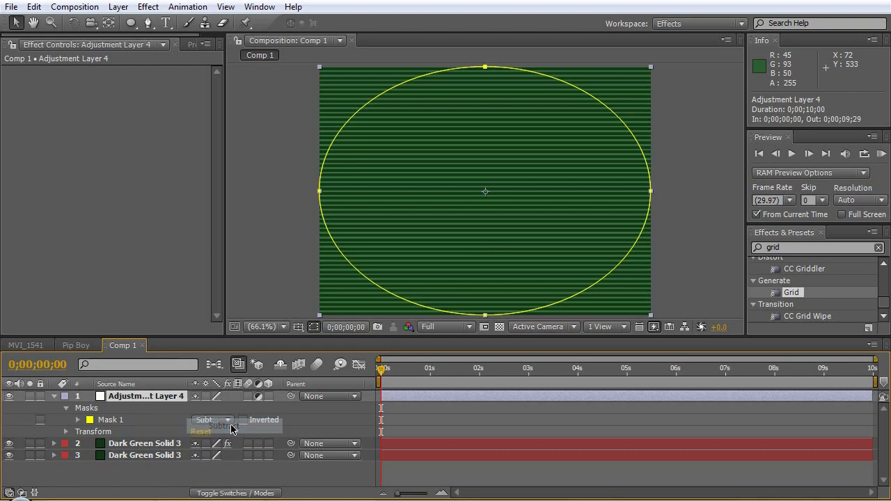
Step: Find the Levels effect, apply it to the adjustment layer and raise its Input Black to 87
click(814, 248)
text(levels)
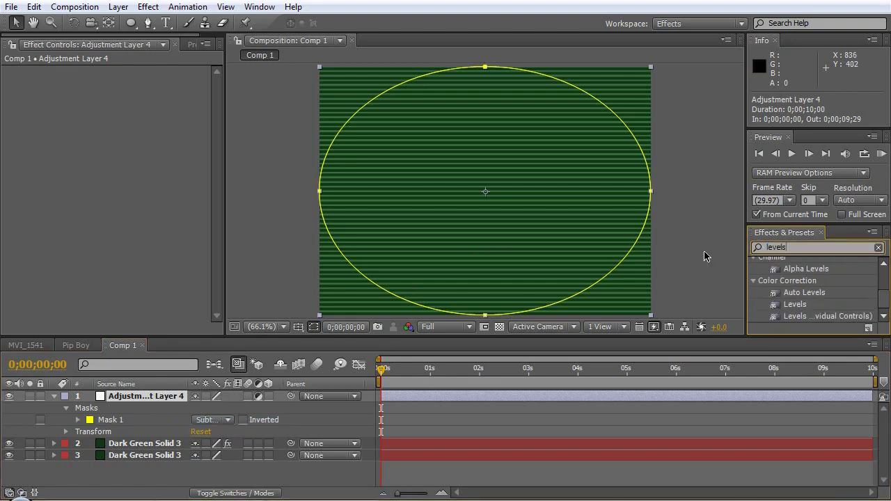
drag(804, 308, 165, 408)
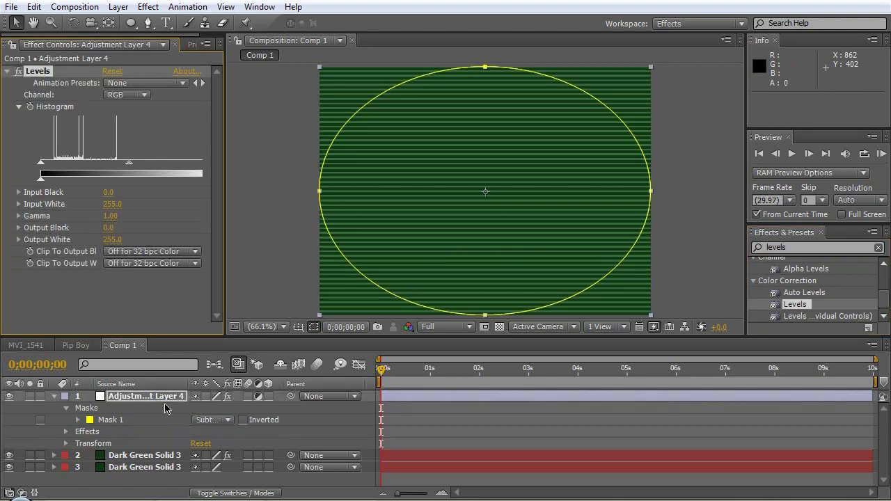
drag(225, 236, 253, 235)
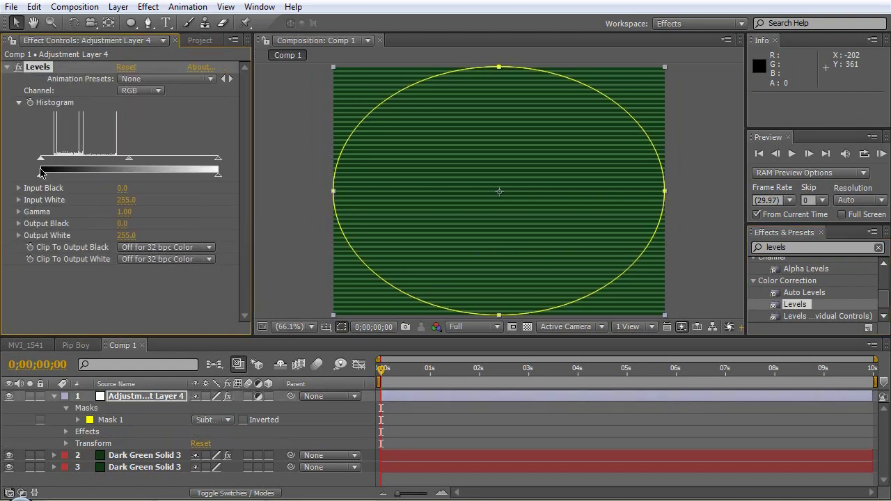
drag(41, 163, 101, 163)
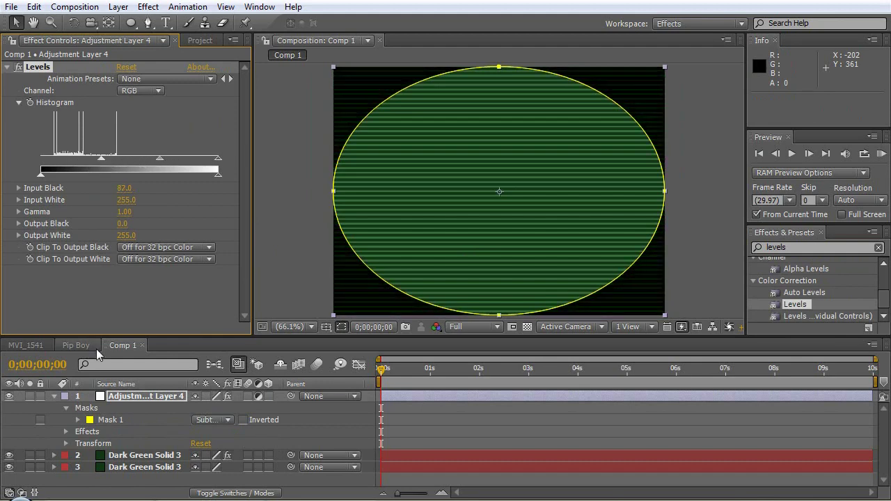
Step: Hide the mask outline and feather the adjustment layer's mask by about 285 pixels
click(131, 400)
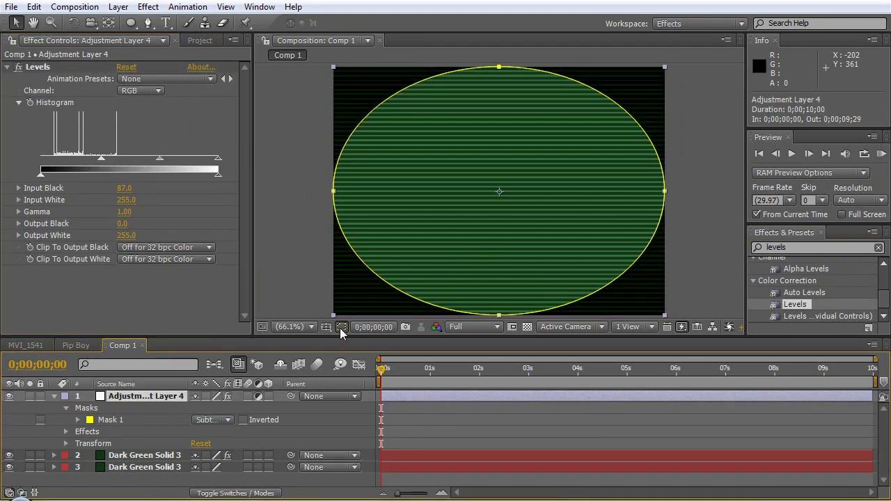
click(341, 327)
key(f)
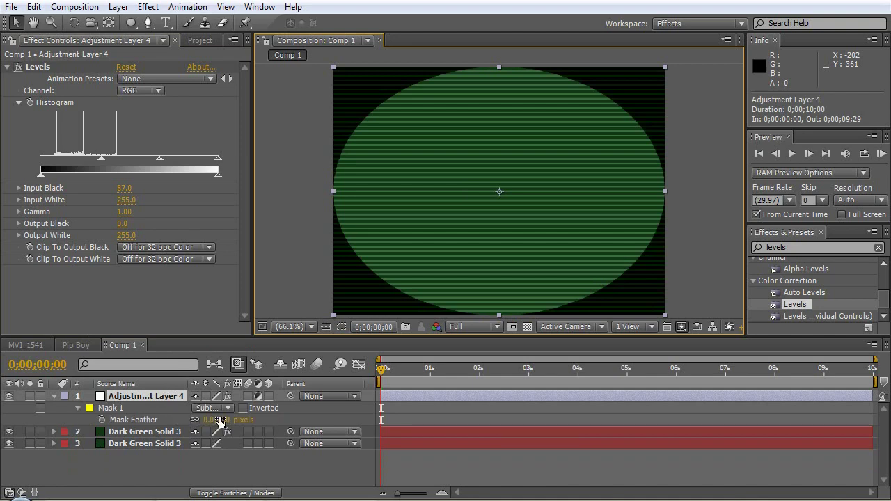
drag(208, 420, 312, 413)
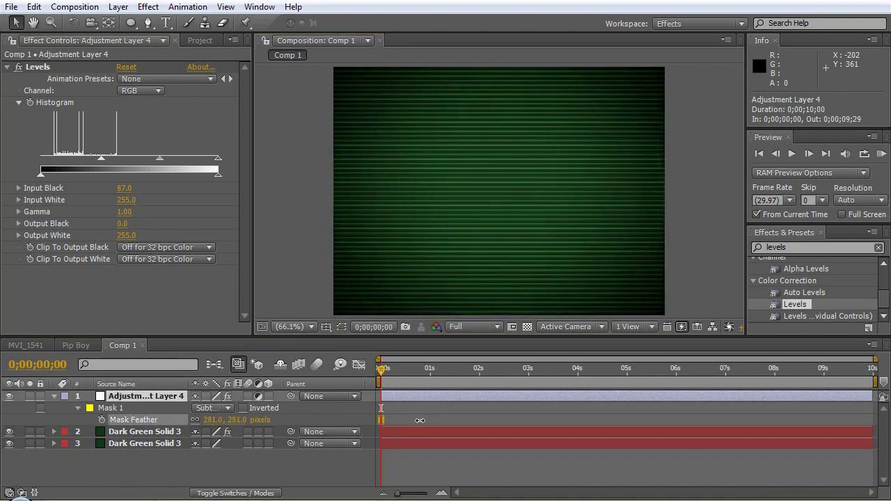
Step: Darken the vignette by raising Input Black to 212, and increase the mask feather to about 326 pixels
drag(102, 159, 189, 173)
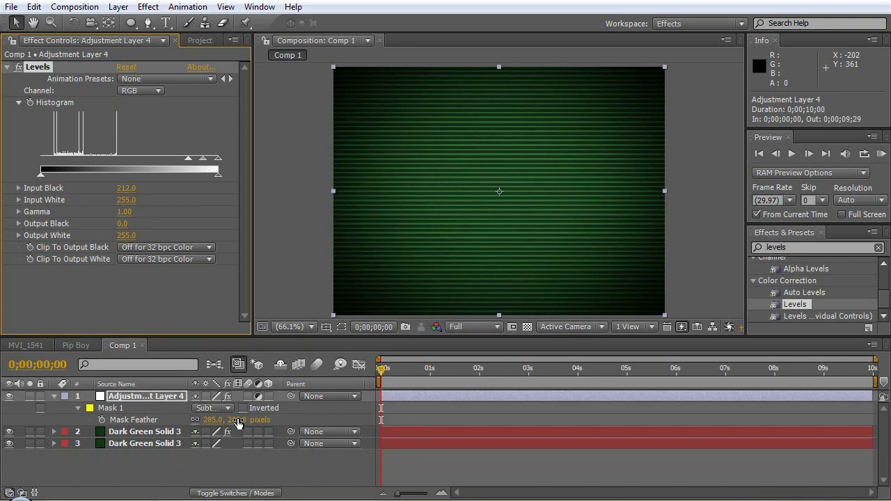
drag(238, 423, 200, 420)
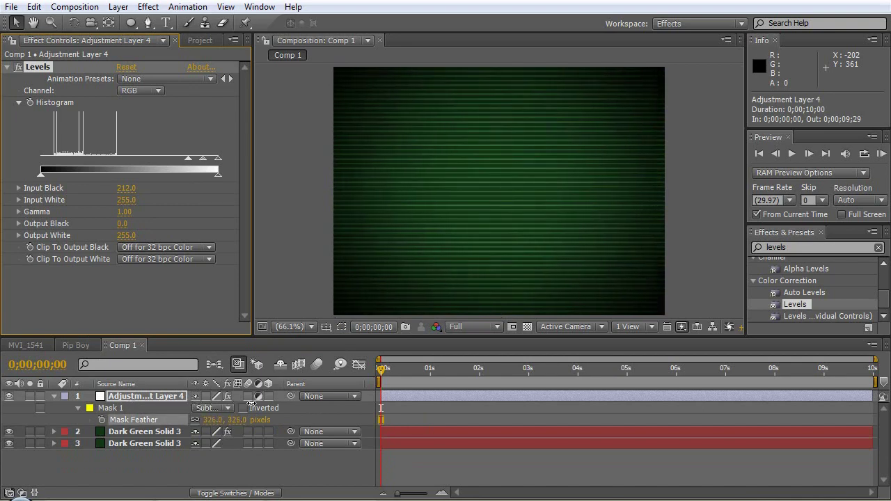
click(168, 477)
click(51, 397)
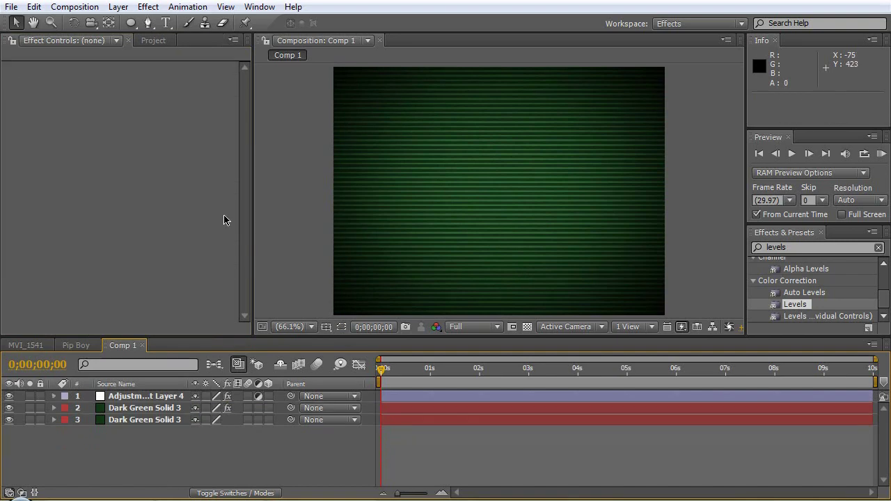
Step: Create a new comp-sized solid in bright turquoise green, 0FFF84
click(118, 7)
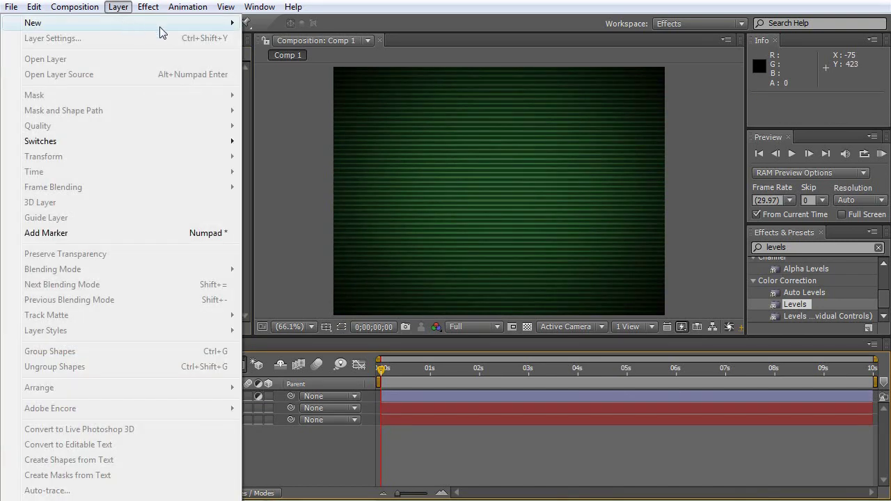
mouse_move(160, 23)
click(271, 35)
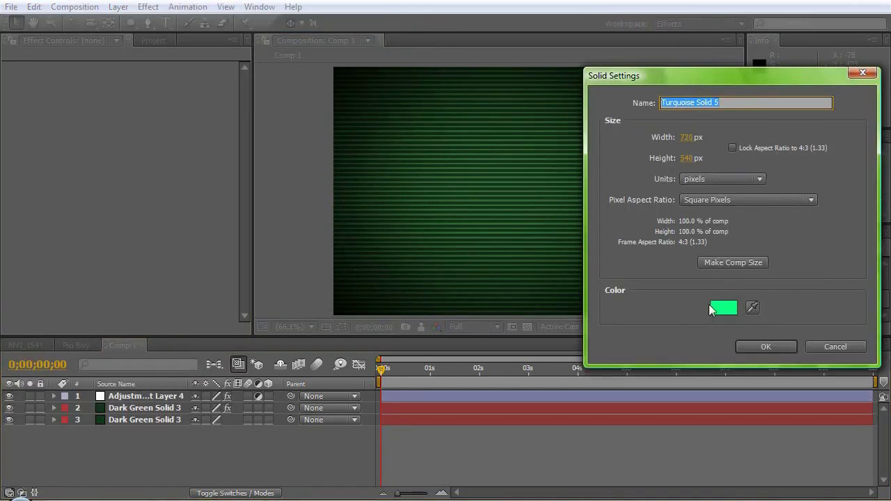
click(724, 307)
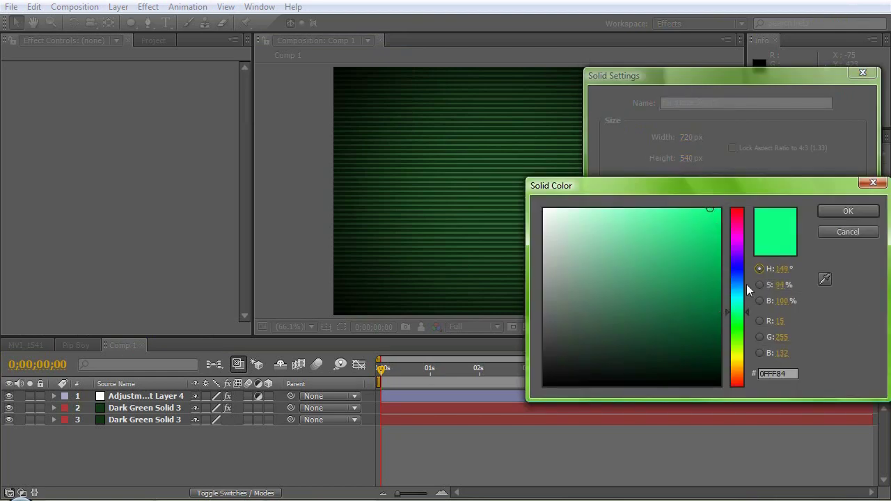
click(796, 374)
click(831, 208)
click(846, 211)
click(768, 340)
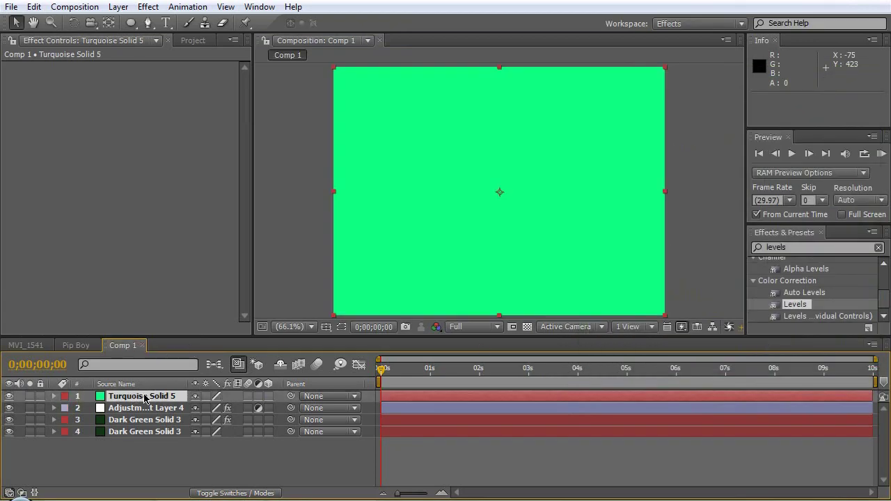
Step: Rename the new turquoise solid layer as Detail 1
key(Return)
text(De)
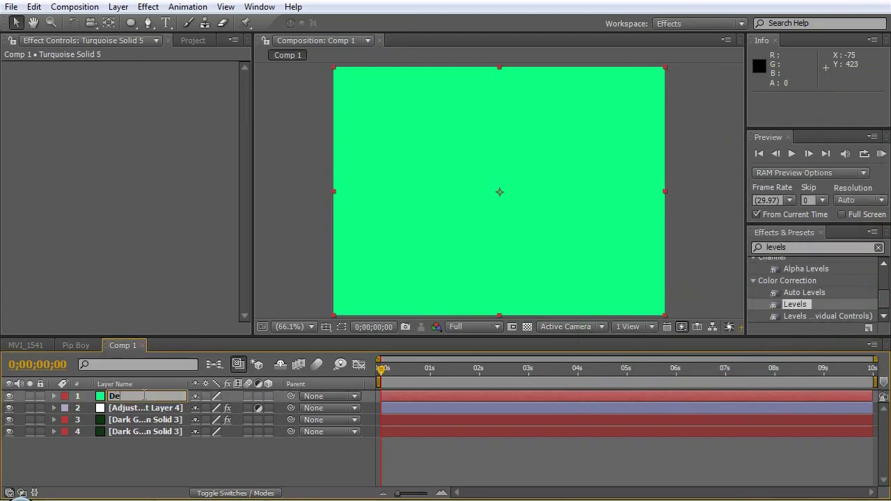
text(tail 1)
key(Return)
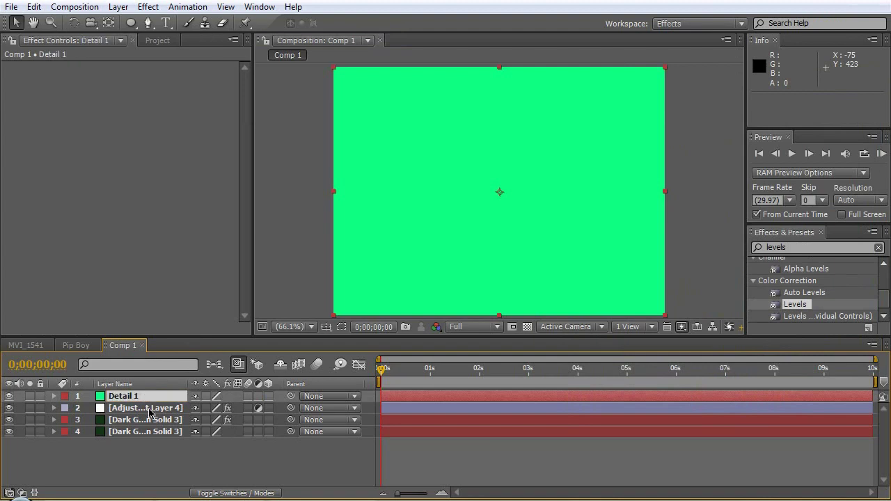
Step: Rename the adjustment layer as Vignette
click(150, 412)
key(Return)
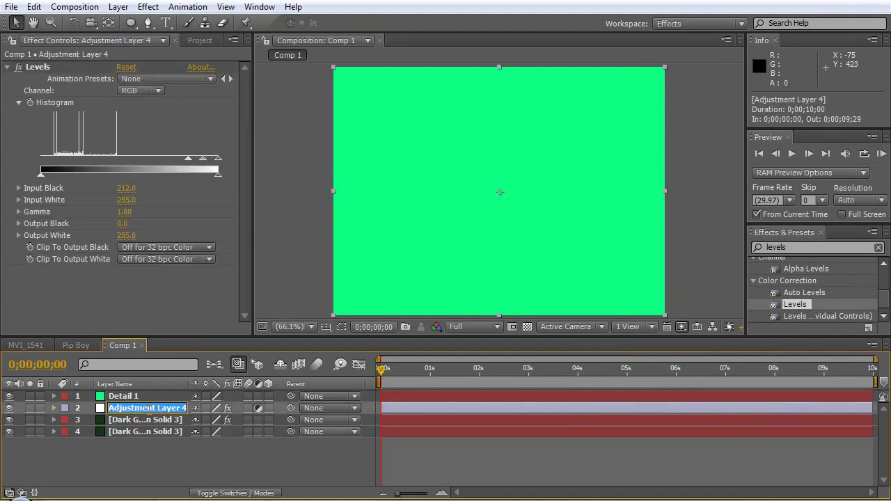
text(Vi)
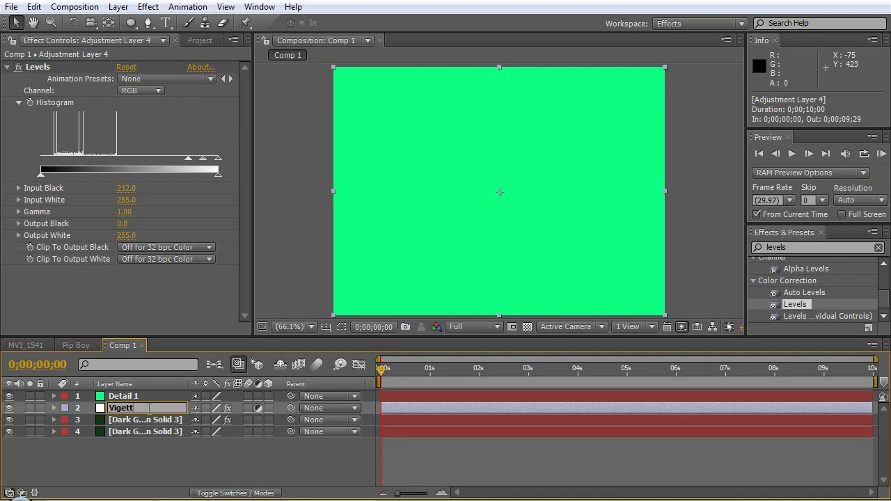
text(gnette)
key(Return)
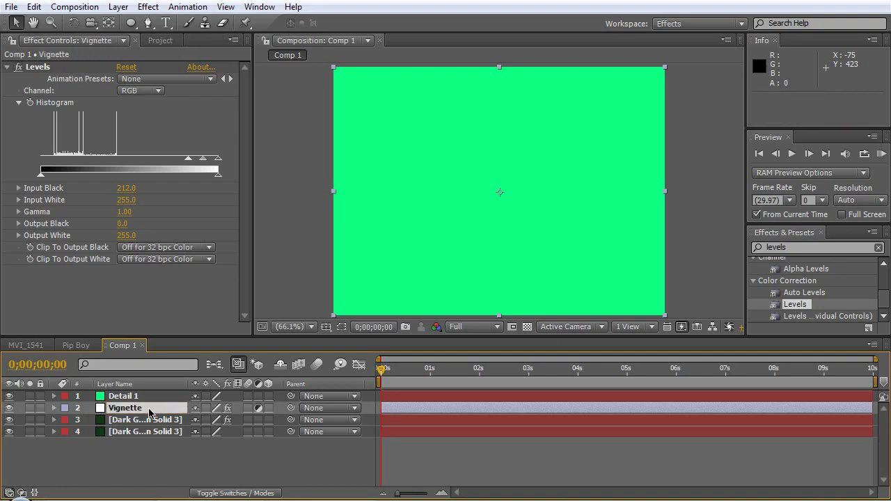
Step: Rename both dark green solid layers as BG
click(149, 420)
key(Return)
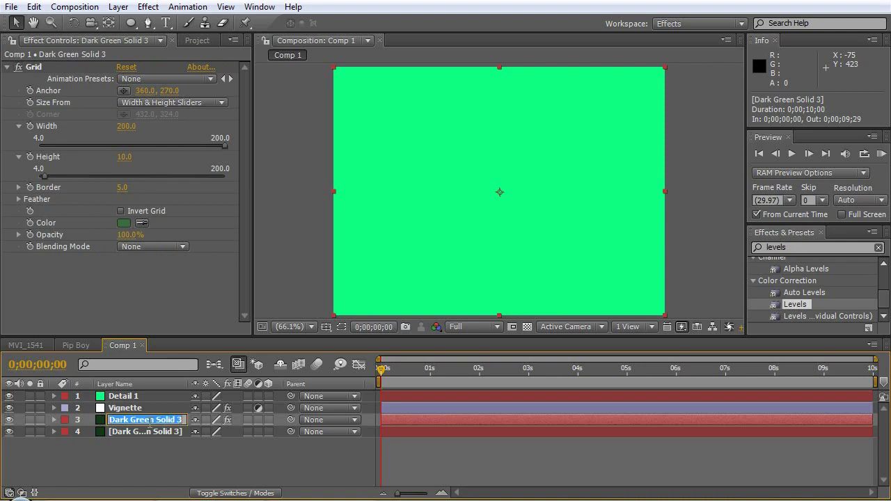
text(BG)
key(Return)
click(148, 434)
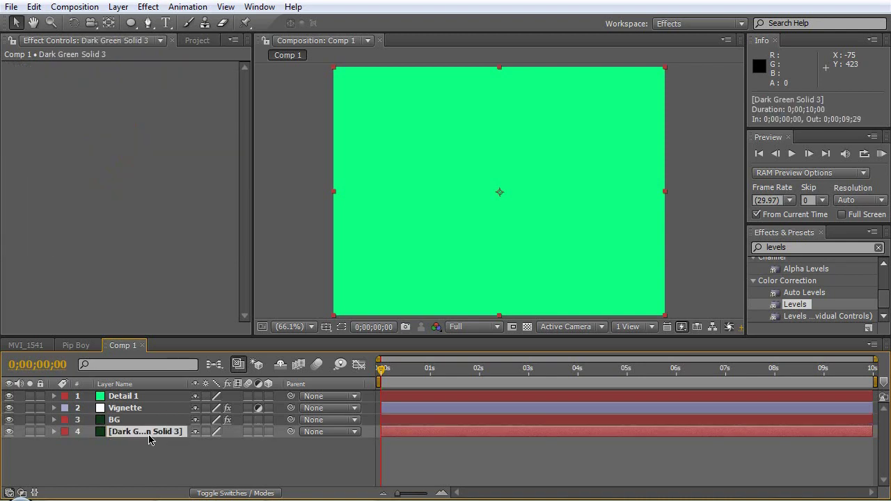
key(Return)
text(BG)
key(Return)
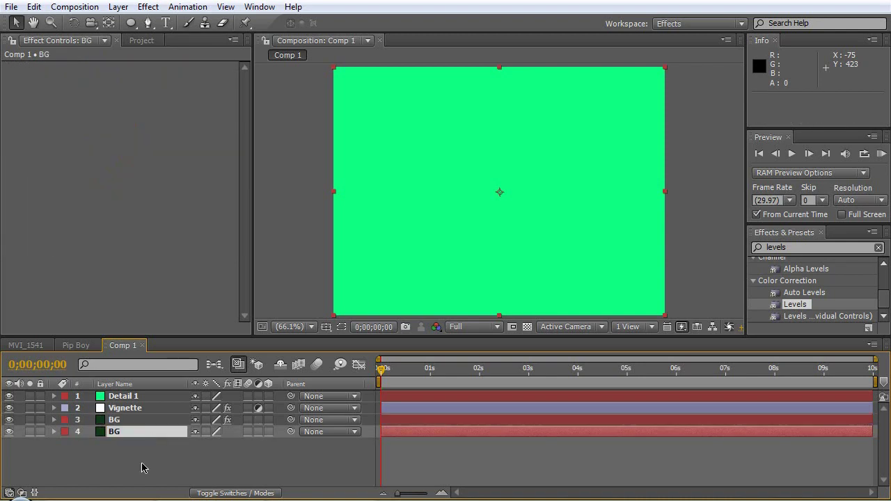
Step: Mask the Detail 1 solid with a thin horizontal rectangle about 605 px wide and 6 px high near the comp's lower edge
click(128, 396)
click(131, 23)
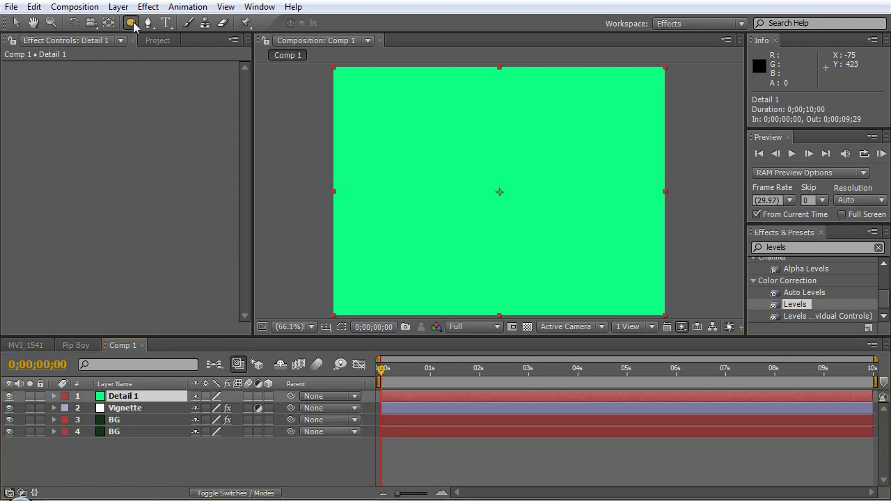
drag(134, 26, 167, 25)
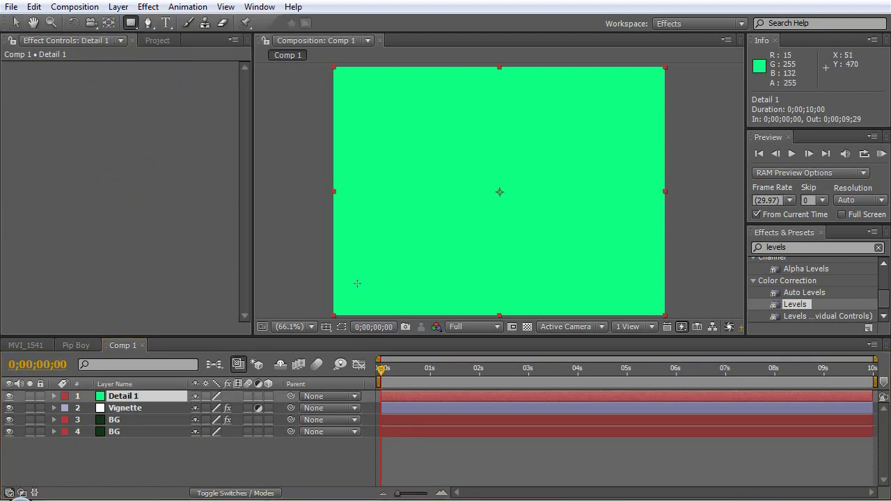
drag(357, 279, 637, 280)
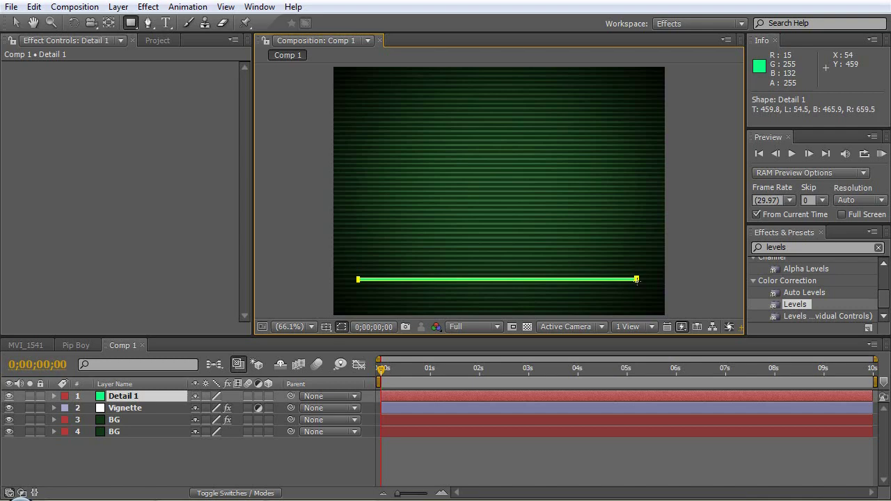
drag(636, 279, 636, 279)
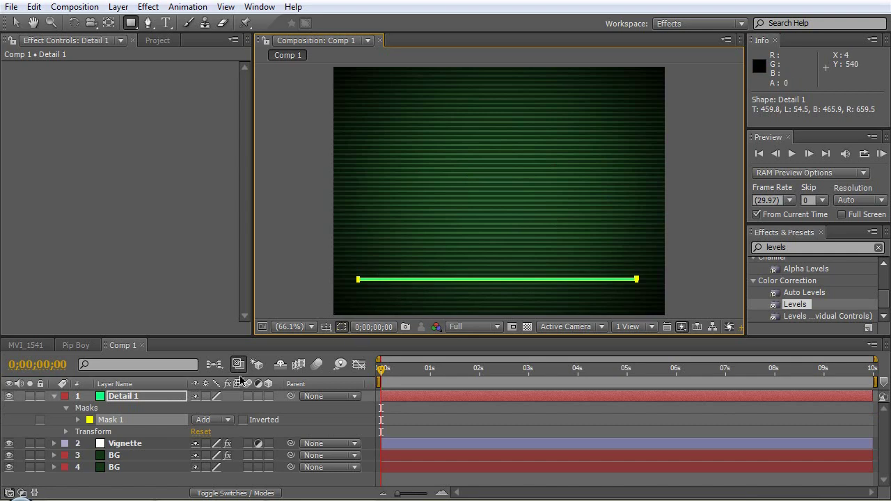
Step: Turn on the Title/Action Safe overlay in the composition view
scroll(410, 267, up, 1)
key(space)
drag(417, 282, 458, 197)
key(q)
click(327, 327)
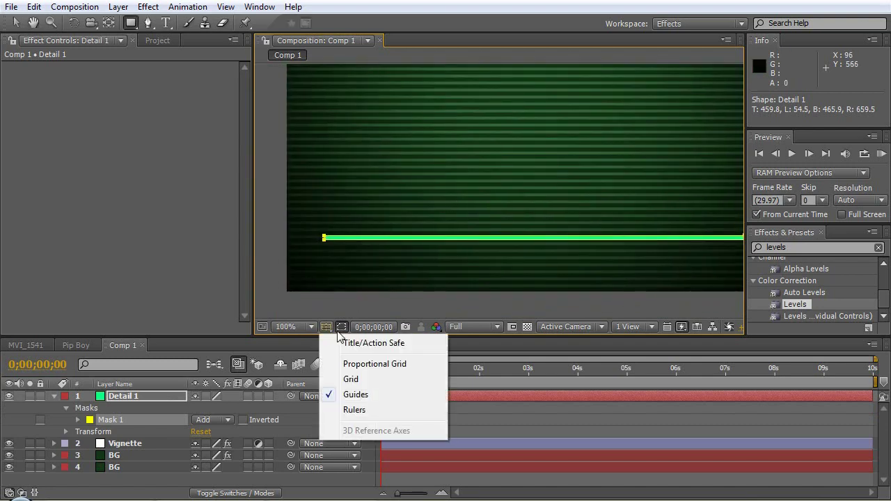
click(351, 344)
Step: Move the left end vertices of the horizontal bar's mask onto the left title-safe line
click(16, 24)
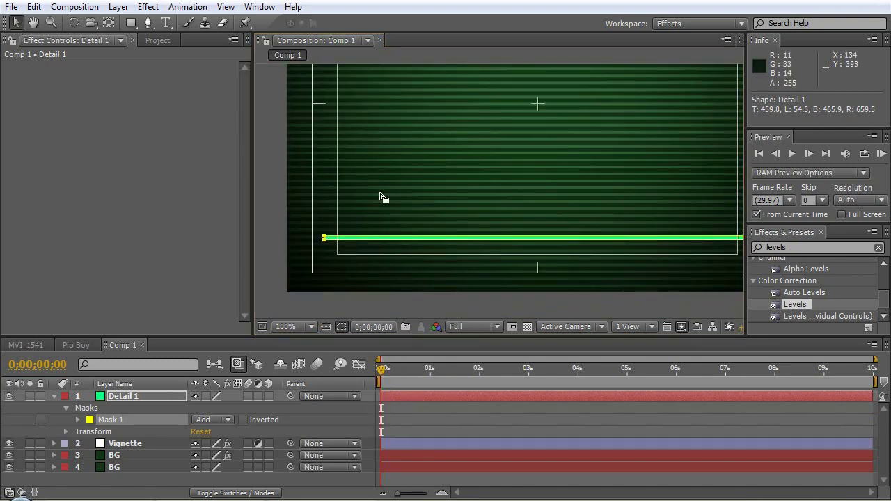
scroll(380, 195, up, 1)
key(space)
drag(323, 236, 561, 175)
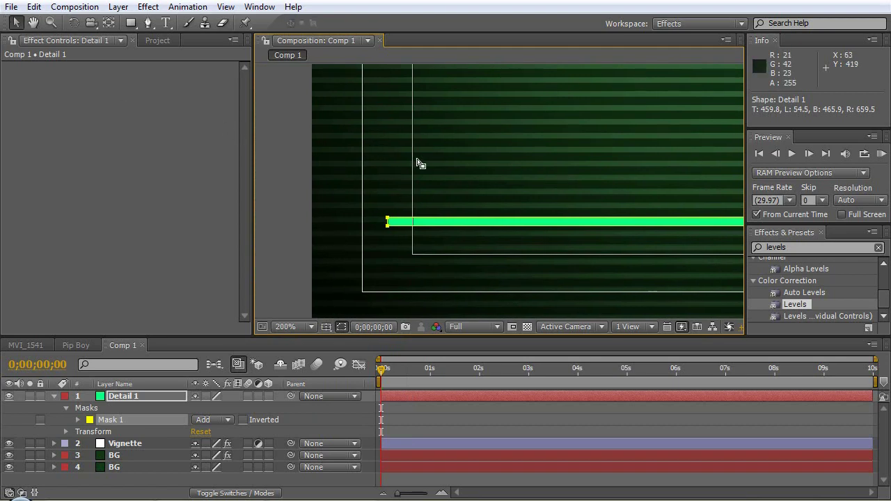
click(407, 221)
click(388, 222)
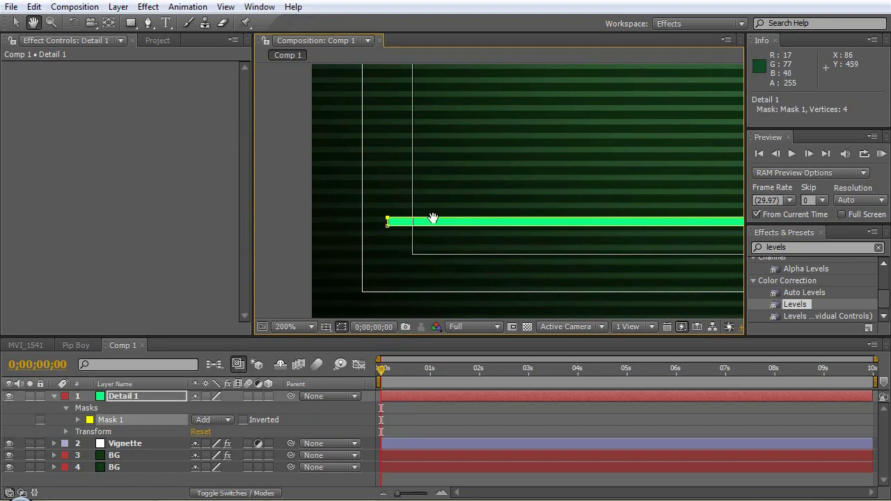
drag(387, 225, 412, 232)
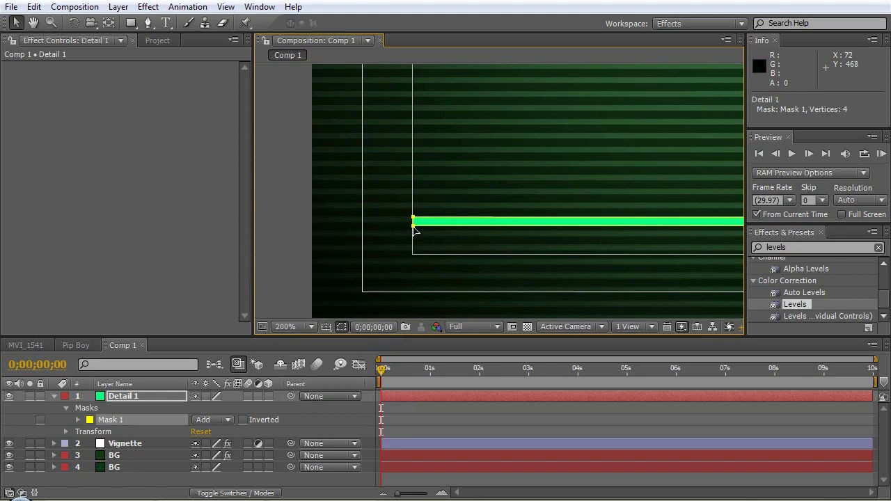
Step: Move the right end vertices of the horizontal bar's mask onto the right title-safe line
key(space)
drag(548, 176, 136, 190)
drag(696, 186, 373, 184)
key(v)
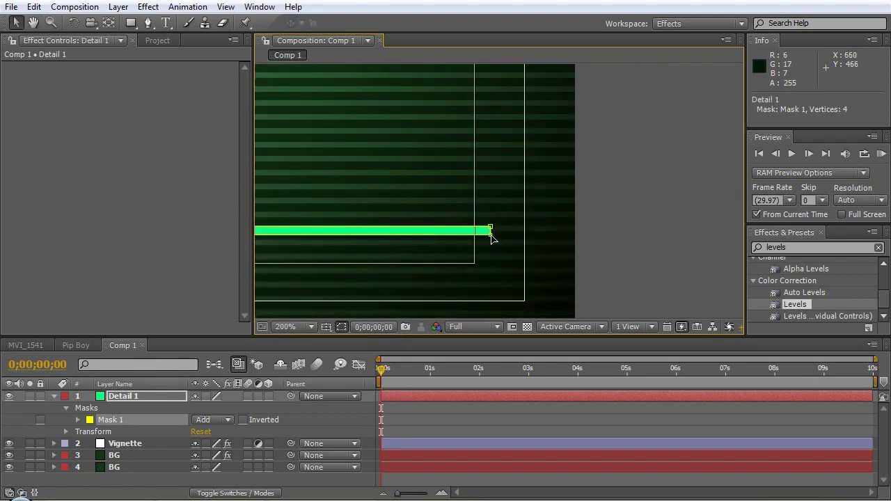
mouse_move(493, 231)
mouse_down()
mouse_move(490, 211)
mouse_move(490, 232)
mouse_move(490, 214)
mouse_move(489, 230)
mouse_move(416, 230)
mouse_move(534, 230)
mouse_move(390, 231)
mouse_move(478, 233)
mouse_move(490, 192)
mouse_move(489, 279)
mouse_move(490, 221)
mouse_move(490, 238)
mouse_move(477, 233)
mouse_up()
key(ctrl+z)
drag(410, 199, 553, 193)
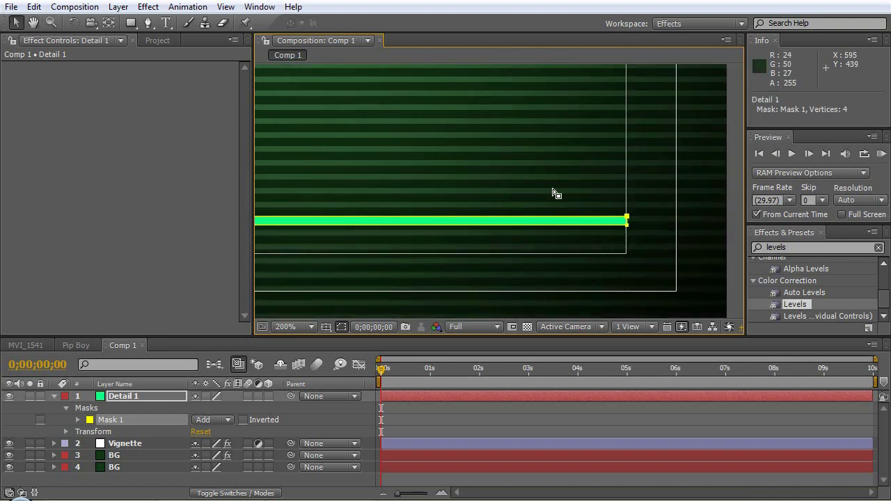
Step: Make the horizontal bar slightly thinner by raising the bottom vertices of its mask
scroll(559, 201, down, 6)
scroll(557, 199, up, 6)
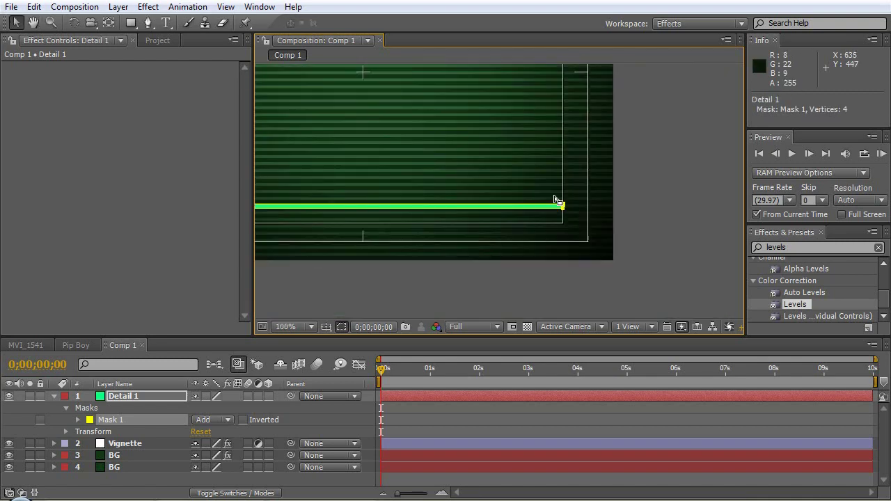
drag(624, 245, 599, 237)
click(604, 223)
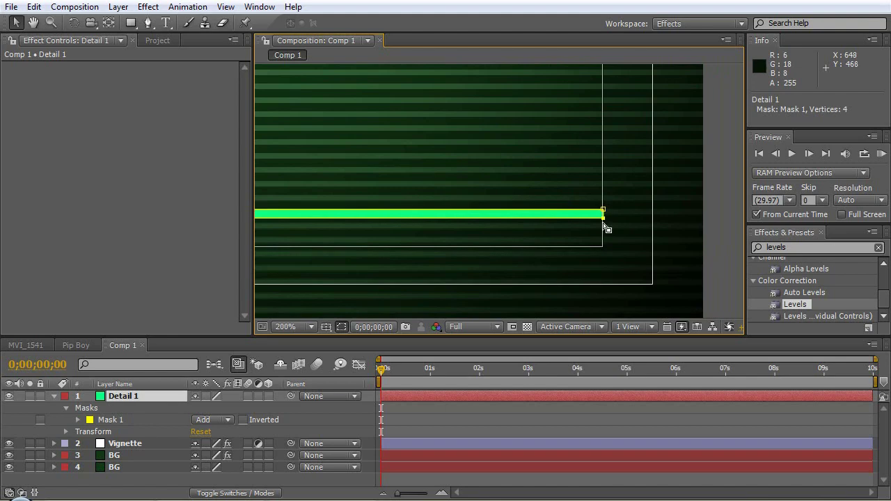
click(603, 220)
drag(411, 155, 735, 131)
drag(315, 180, 608, 171)
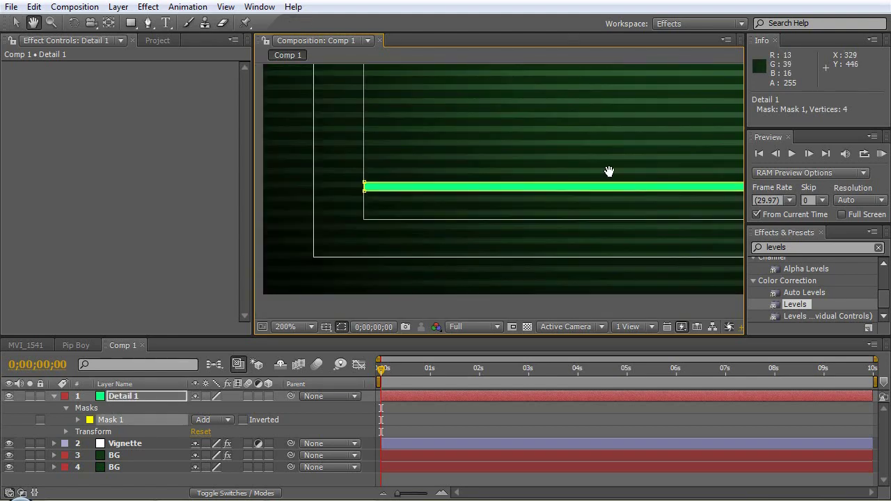
click(364, 192)
drag(364, 194, 364, 190)
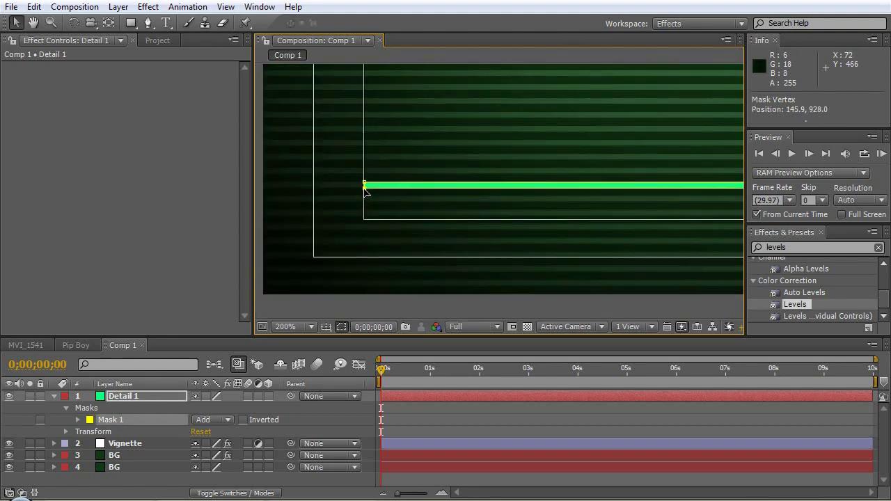
Step: Draw a vertical rectangular mask about 5 px wide and 77 px tall rising from the horizontal bar's left end on Detail 1
drag(402, 147, 385, 213)
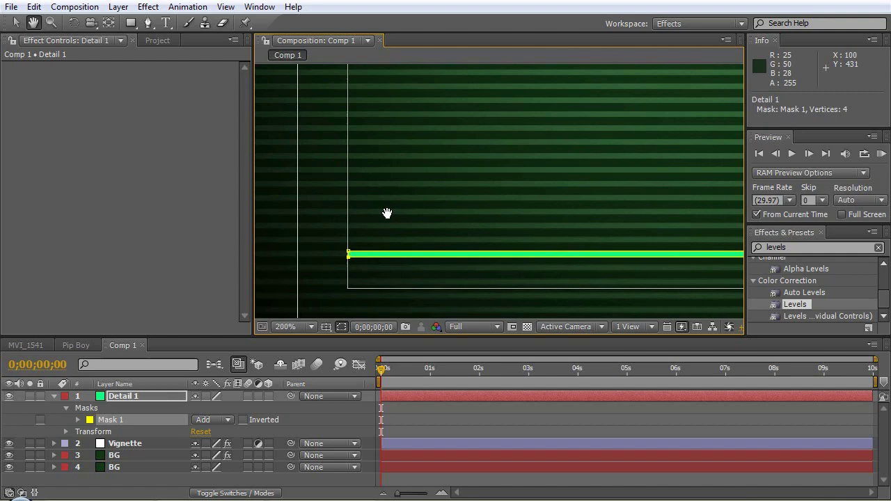
click(131, 27)
scroll(352, 199, up, 1)
drag(321, 272, 492, 223)
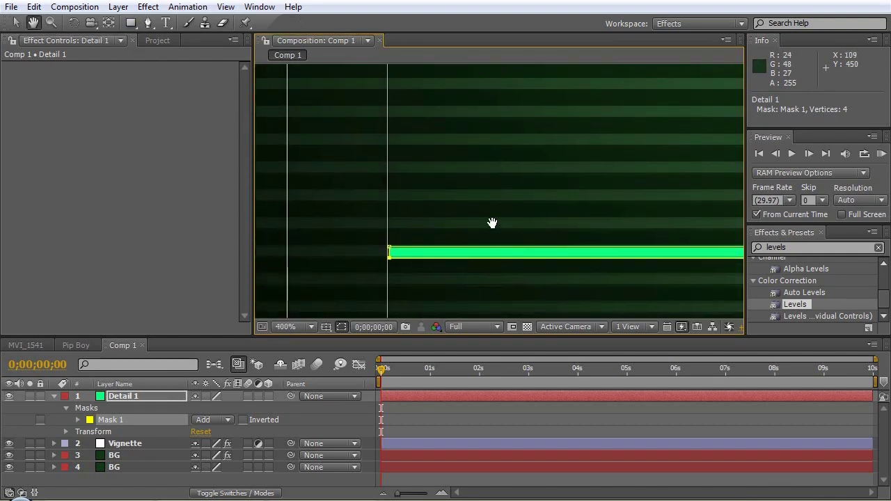
key(q)
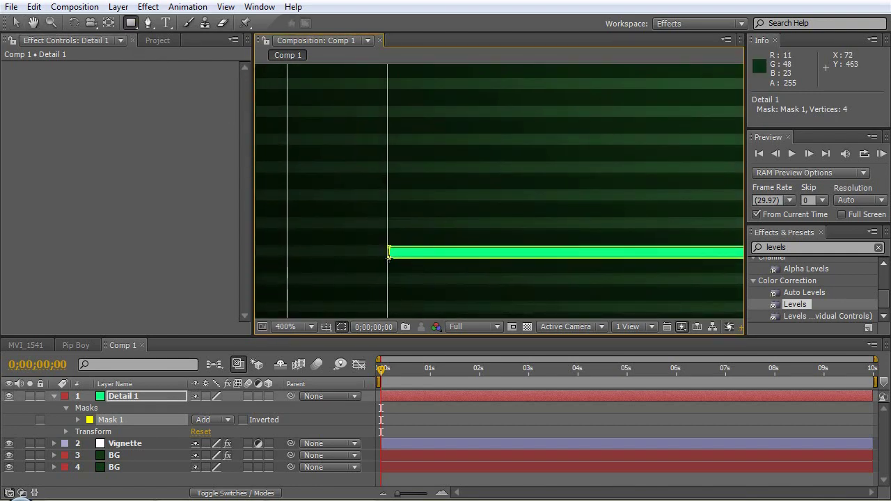
drag(388, 257, 404, 52)
key(comma)
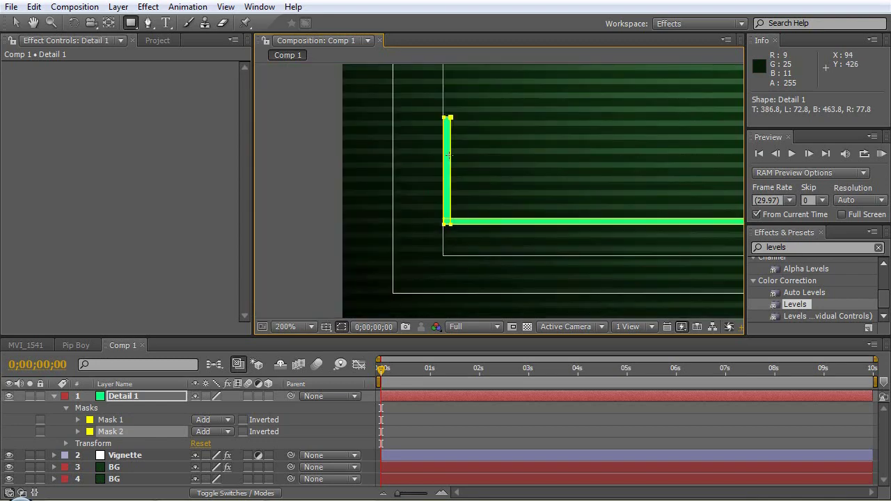
Step: Duplicate the vertical bar's mask on Detail 1 and lock Mask 1 and Mask 2, leaving the duplicate selected
key(h)
drag(483, 139, 389, 163)
key(q)
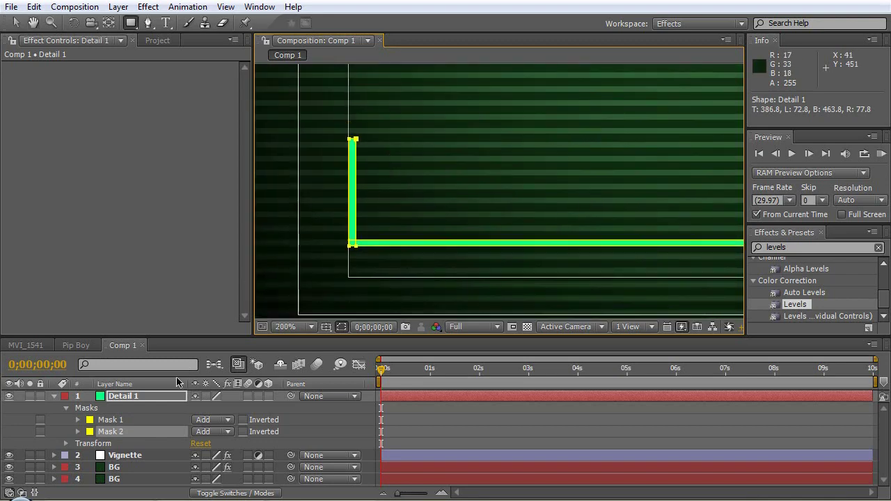
click(104, 432)
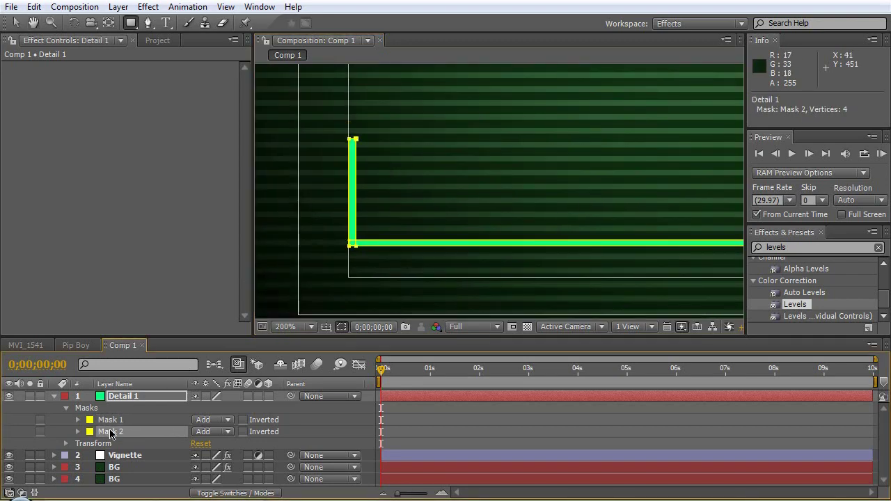
click(119, 398)
key(ctrl+shift+n)
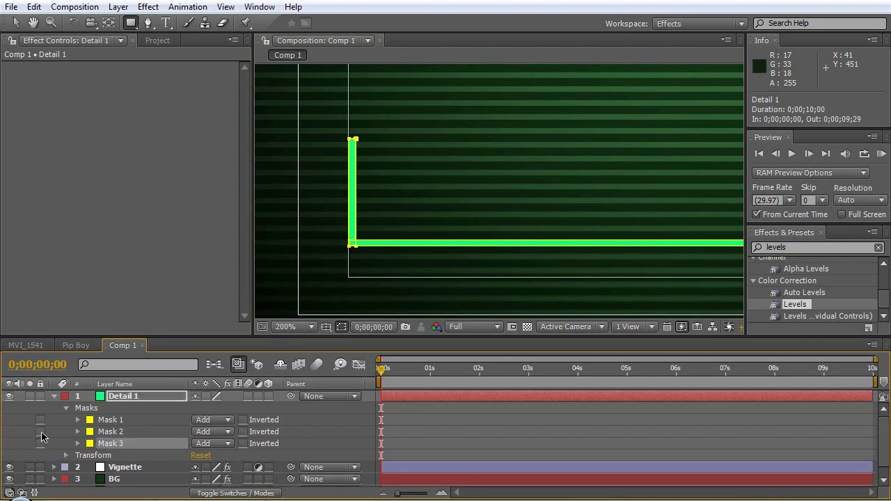
click(15, 22)
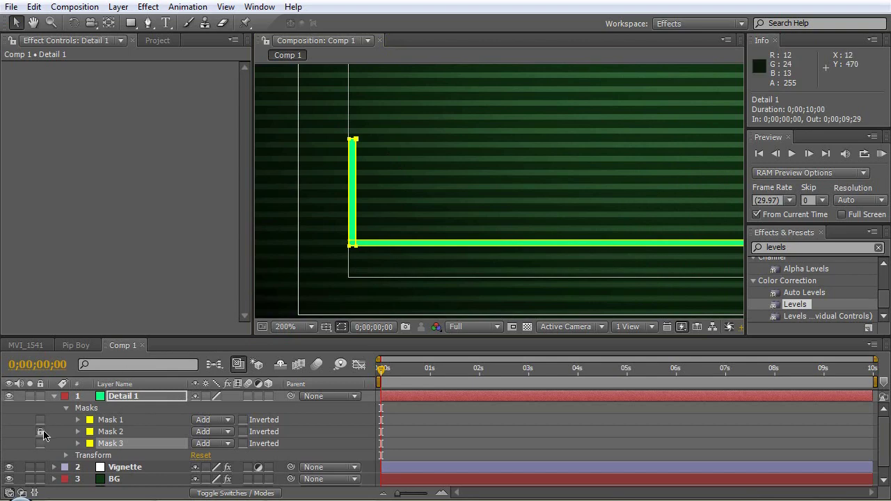
click(40, 419)
click(113, 445)
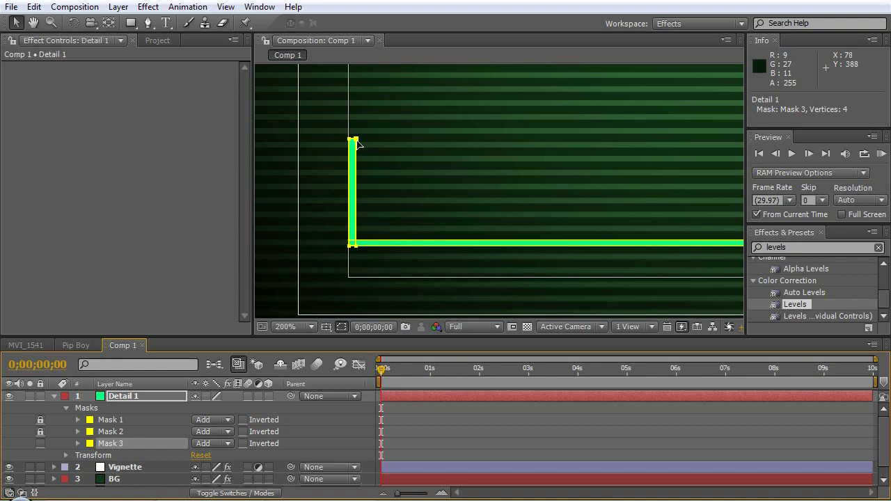
Step: Move the duplicated vertical mask to the horizontal bar's right end, flush with the title-safe line
drag(369, 141, 596, 149)
drag(595, 149, 330, 140)
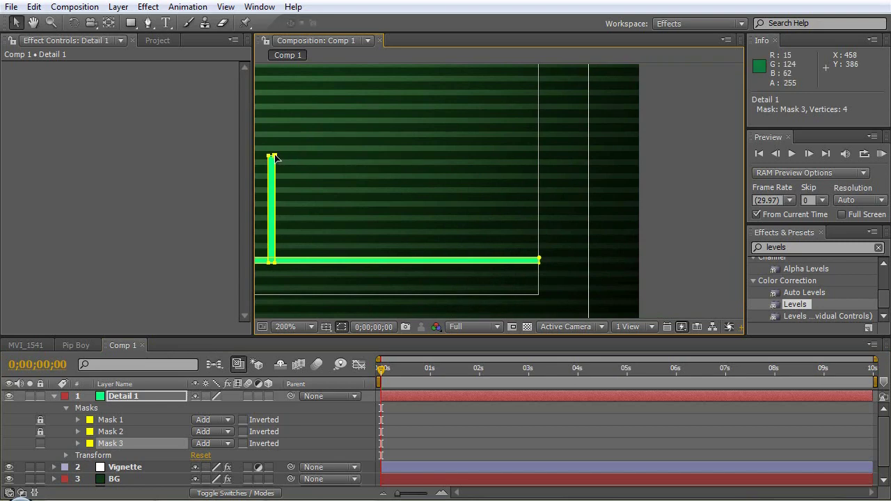
drag(272, 157, 539, 170)
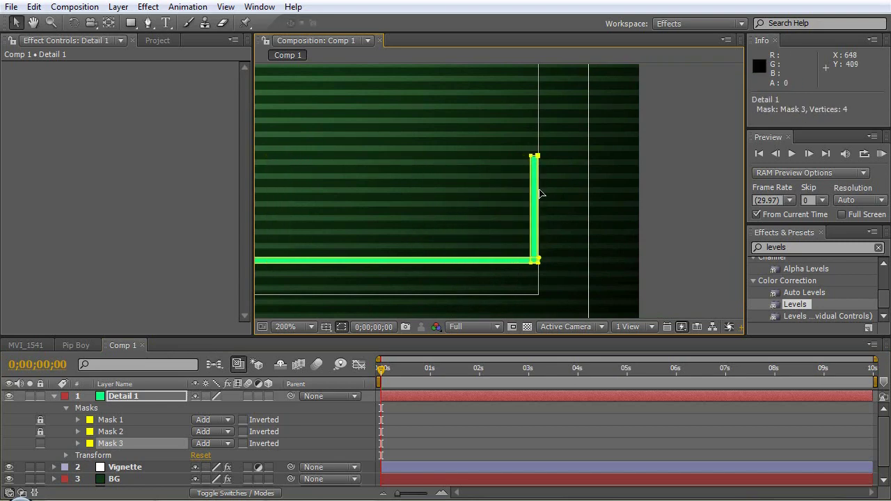
scroll(559, 213, up, 4)
drag(453, 235, 486, 191)
drag(424, 232, 432, 232)
scroll(434, 233, down, 2)
drag(362, 148, 552, 196)
scroll(550, 196, down, 2)
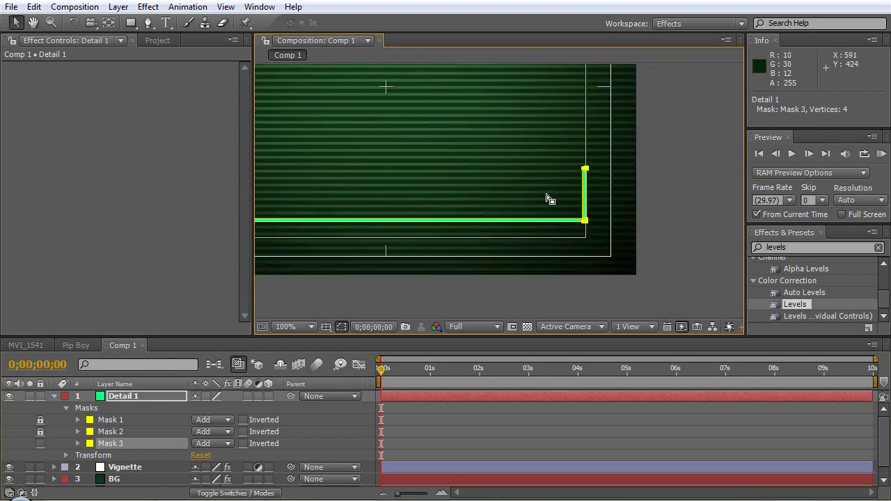
Step: Hide the mask outlines in the composition view to show the bracket shape without its yellow paths
scroll(522, 195, up, 1)
drag(415, 203, 509, 235)
click(342, 326)
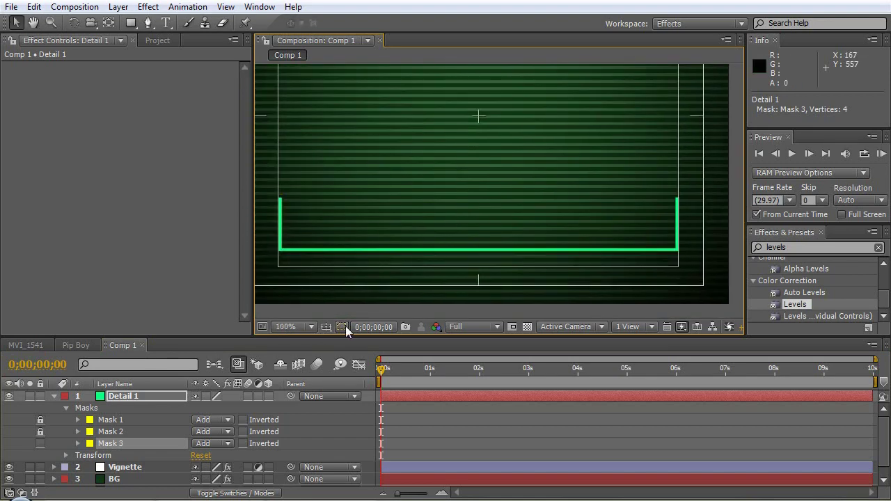
click(343, 325)
drag(368, 198, 350, 218)
key(v)
click(342, 327)
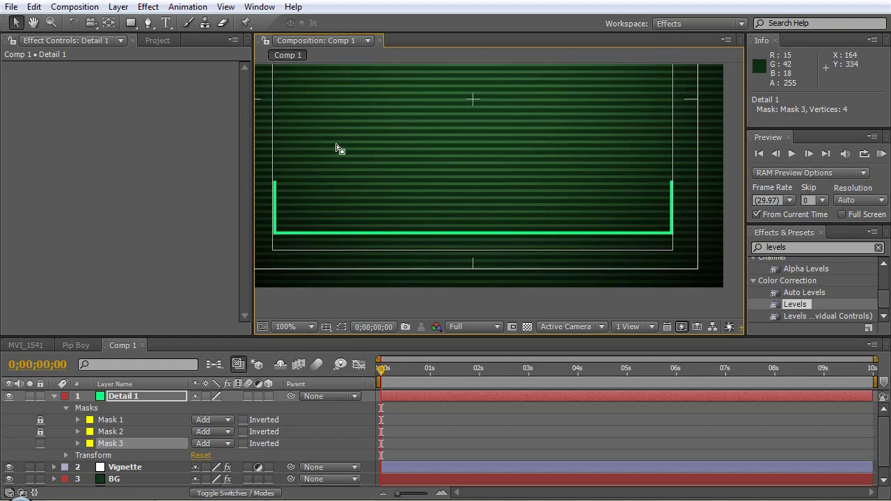
Step: Activate the Type tool and narrow the Paragraph panel to widen the composition view
click(165, 23)
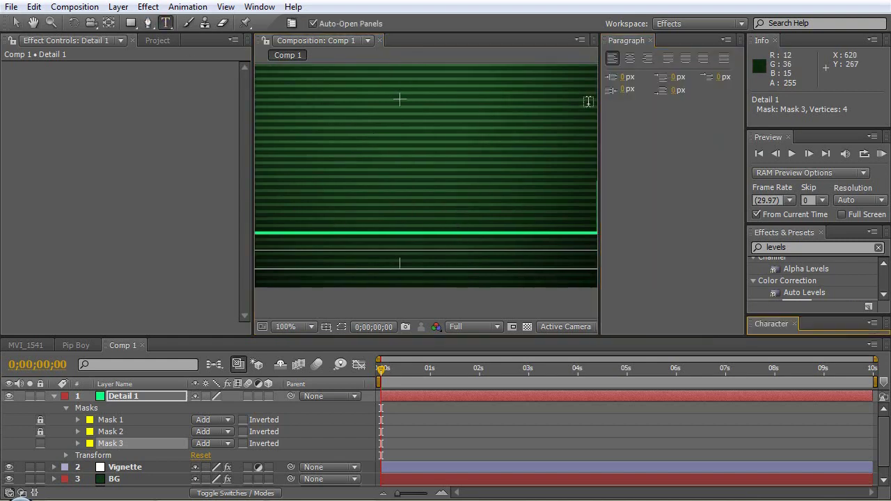
drag(609, 132, 687, 136)
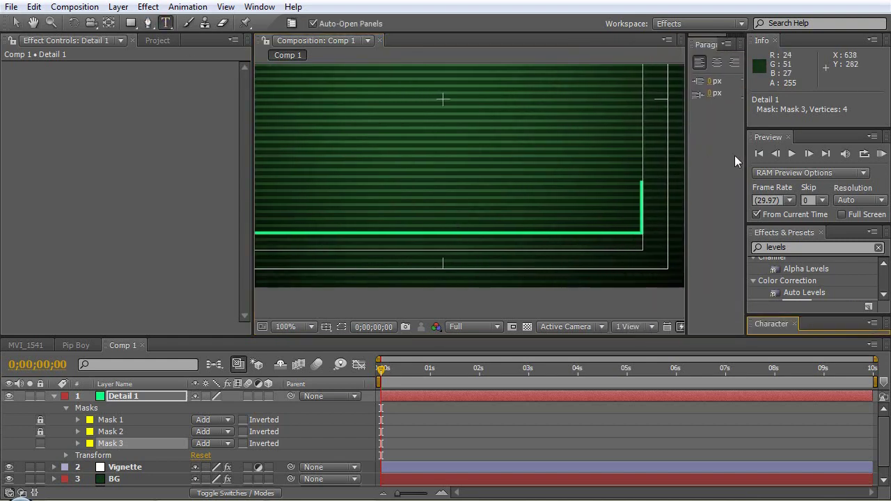
click(520, 161)
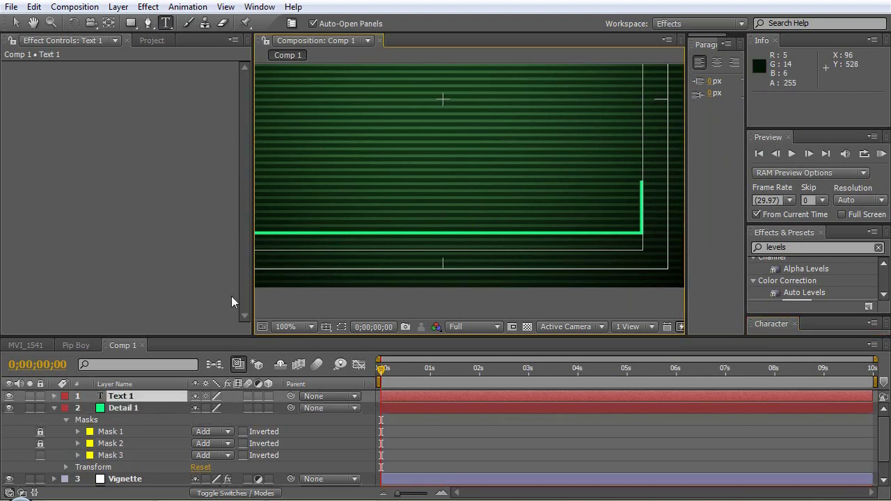
click(15, 23)
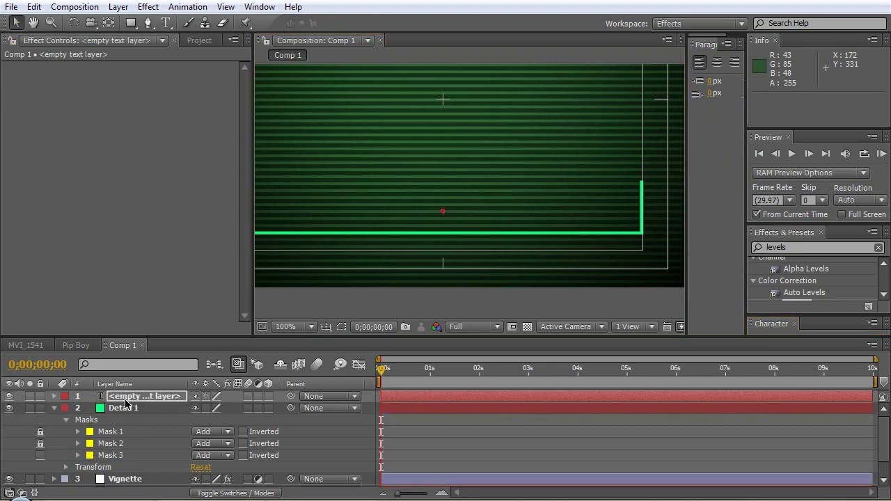
key(Delete)
Step: Create a text layer reading "Health" and move it up into the open area above the horizontal bar
click(166, 23)
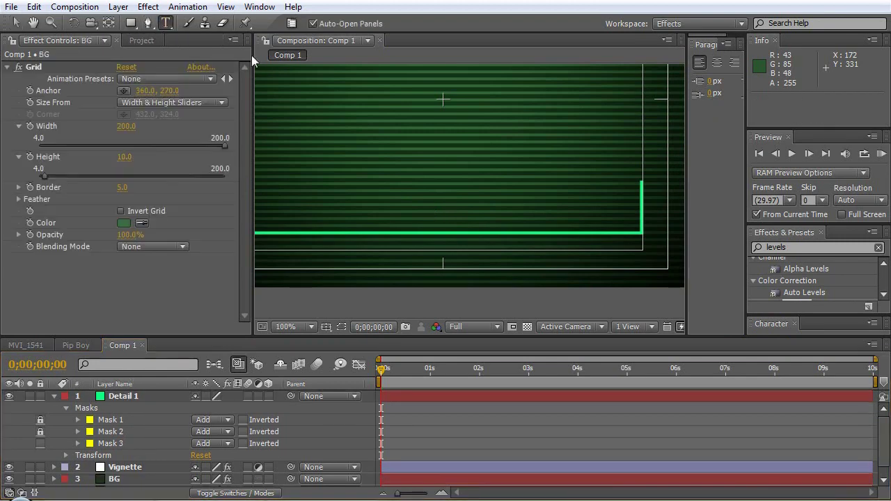
click(449, 278)
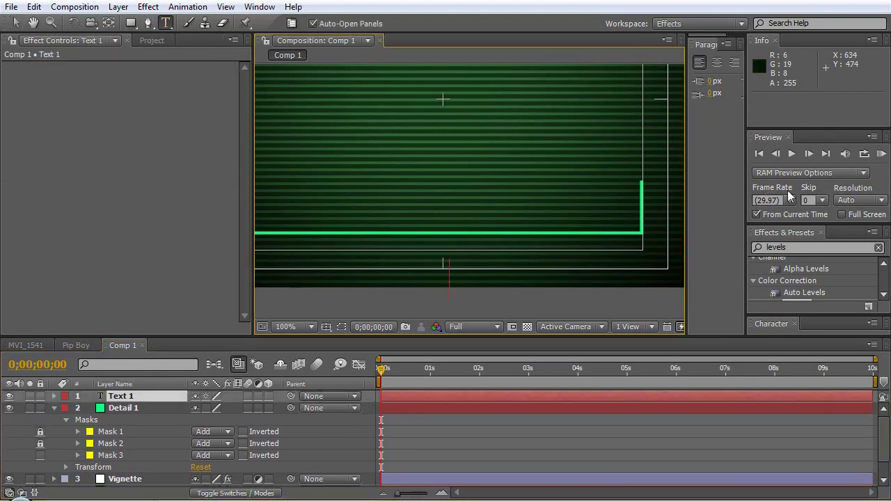
click(787, 318)
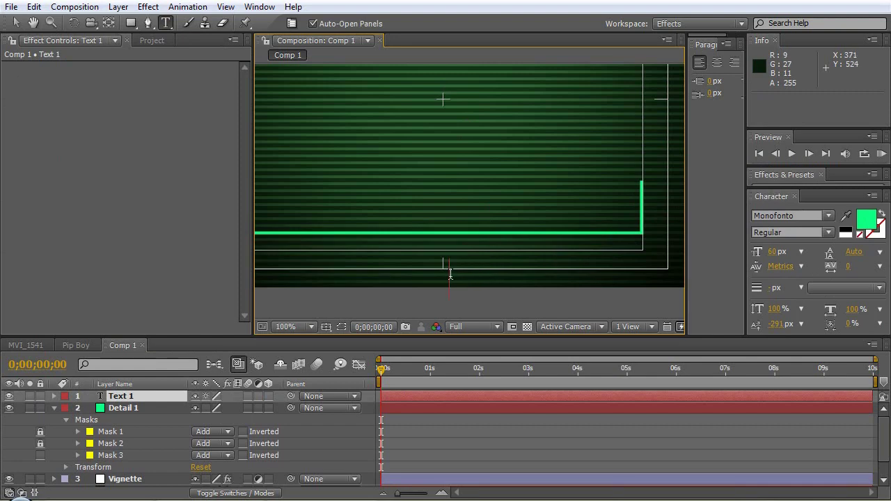
text(ealth)
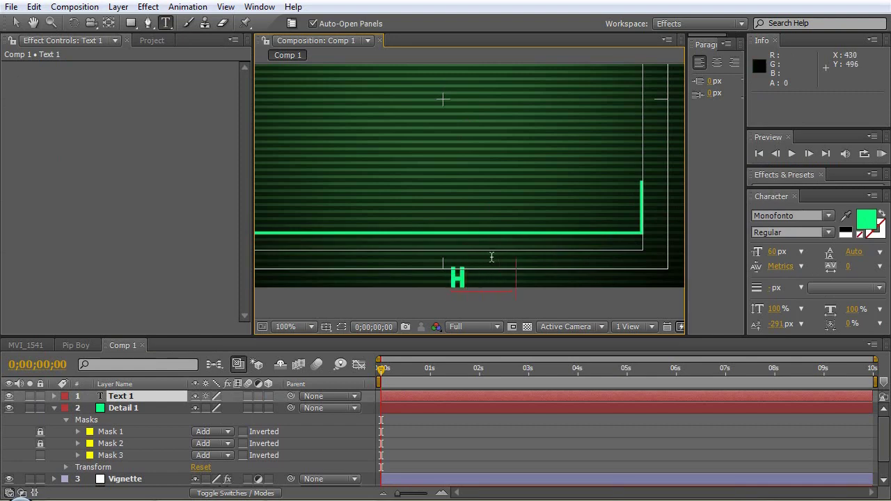
click(14, 23)
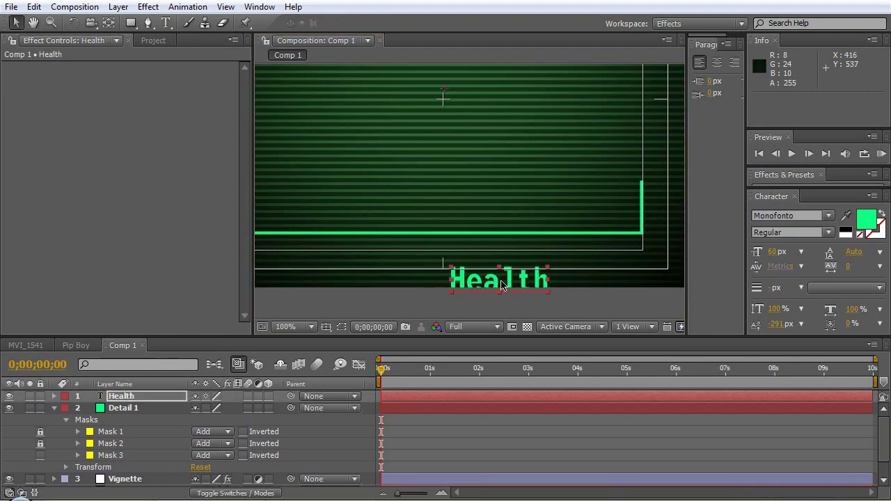
drag(500, 278, 402, 135)
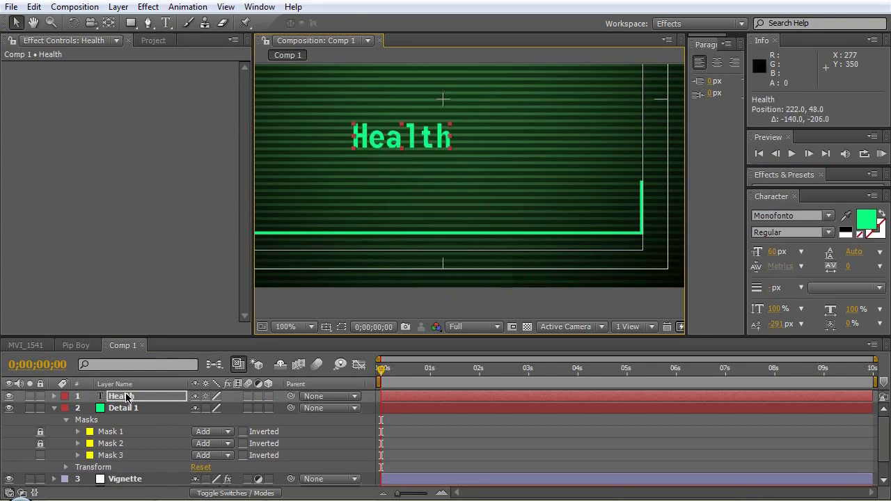
Step: Scale the Health text down to 64% and move it onto the left part of the horizontal bar
key(Return)
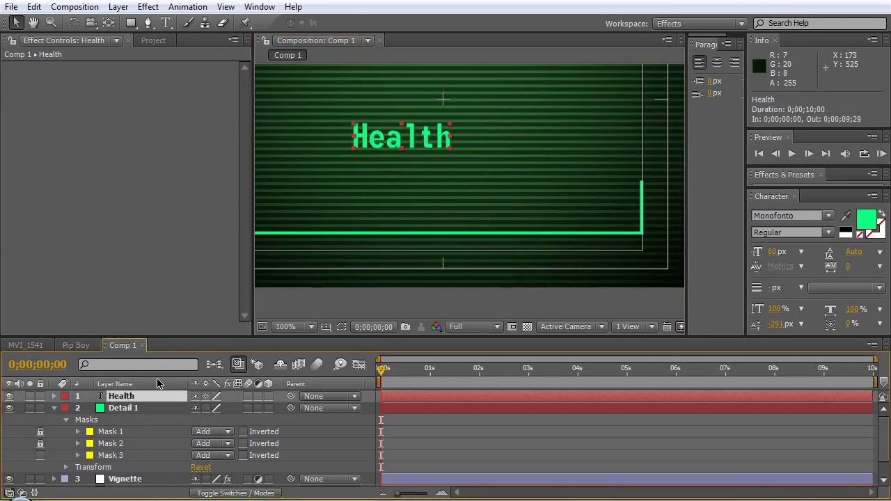
key(s)
drag(217, 407, 178, 396)
drag(367, 70, 397, 232)
mouse_move(360, 186)
mouse_down()
mouse_move(478, 179)
mouse_move(384, 195)
mouse_up()
drag(422, 241, 330, 254)
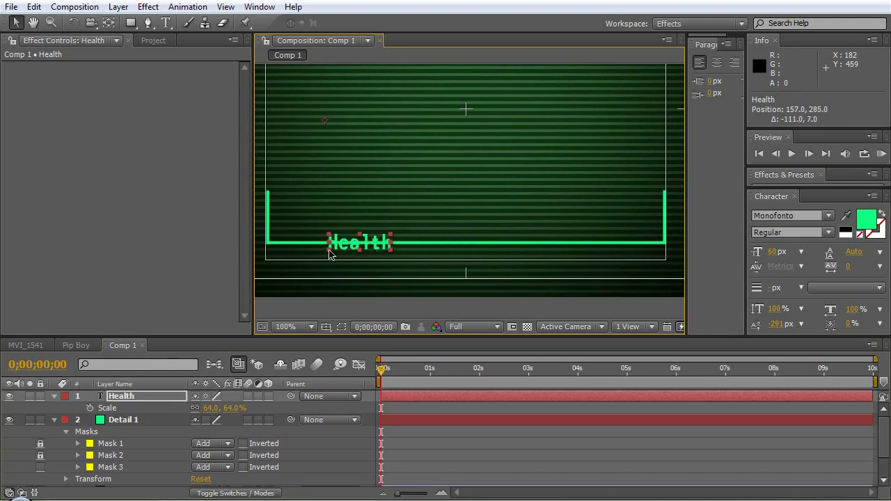
Step: Try scales of 50% and 60% on the Health text and settle on 55%
click(210, 408)
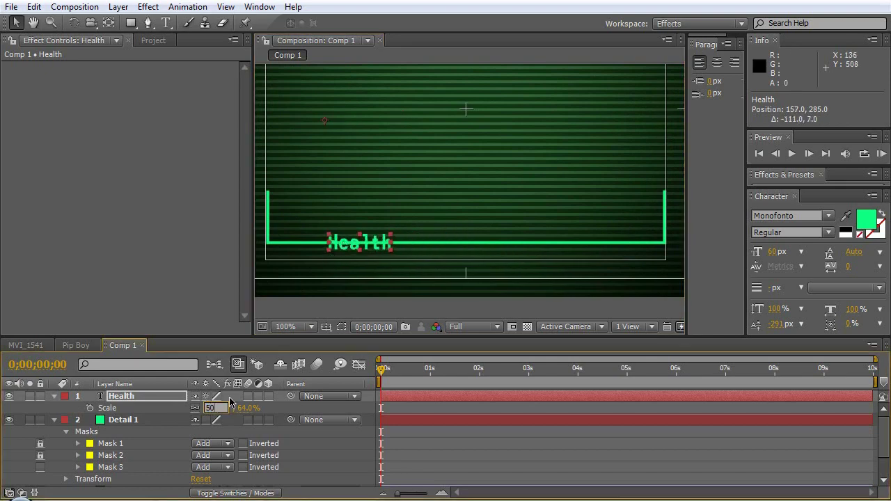
key(Return)
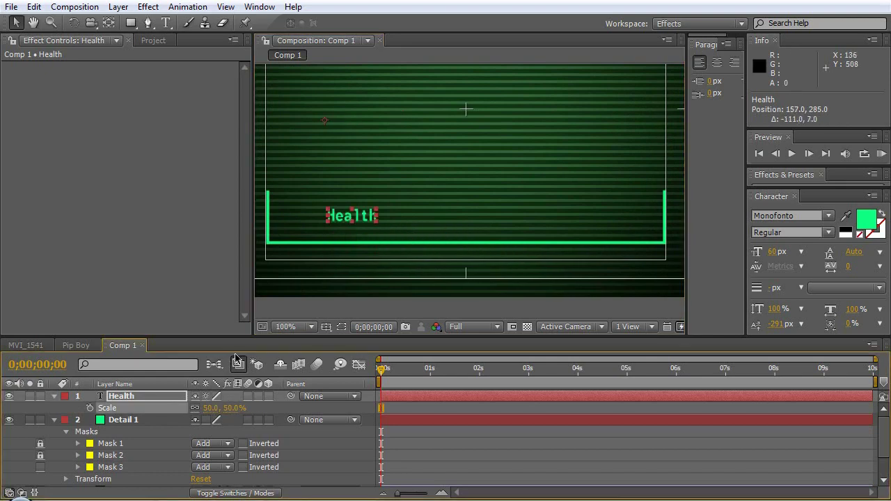
click(210, 408)
text(60)
key(Return)
click(208, 408)
text(55)
key(Return)
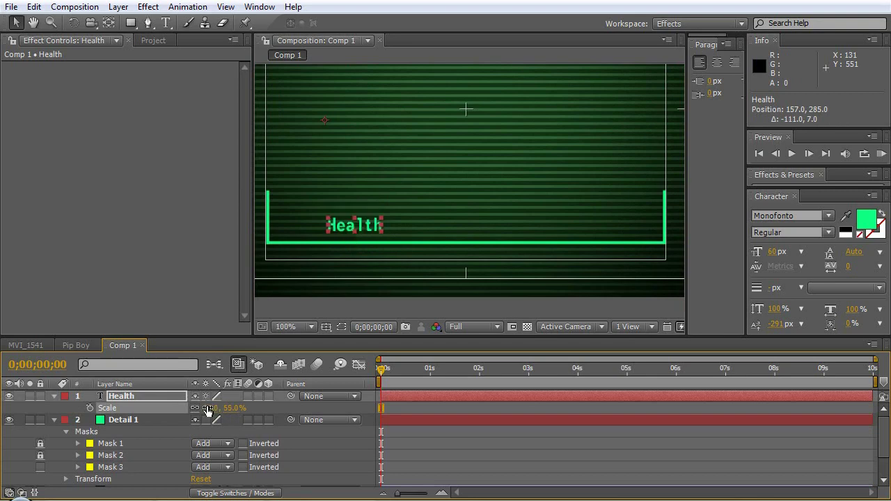
Step: Duplicate the Health text layer, place the copy above the original and change its text to "Rads"
click(152, 397)
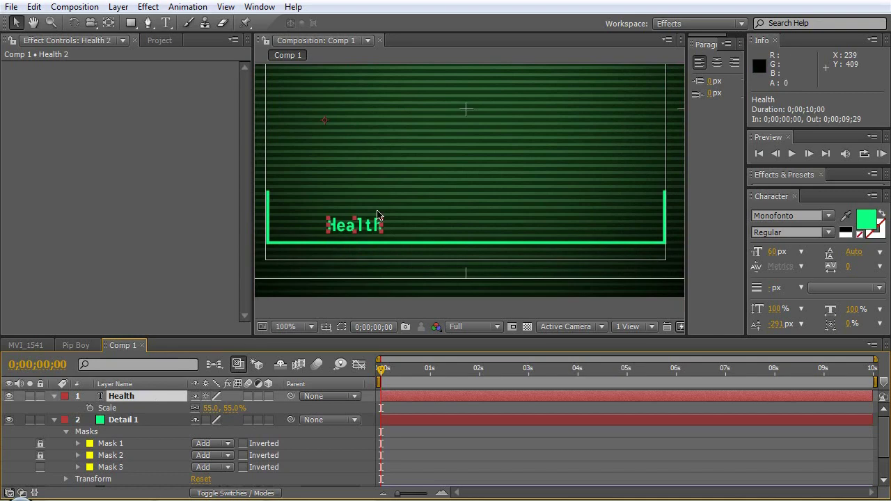
key(ctrl+d)
mouse_move(352, 225)
mouse_down()
mouse_move(379, 179)
mouse_move(421, 178)
mouse_up()
click(170, 21)
text(Rads)
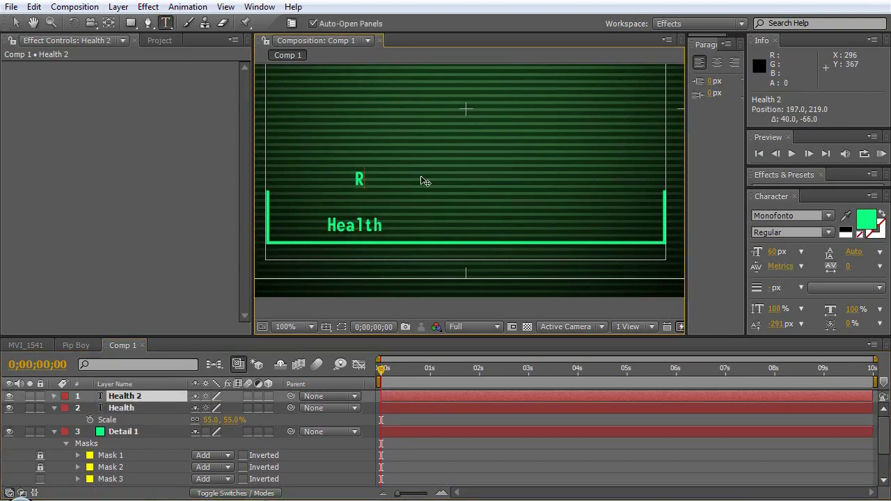
click(130, 407)
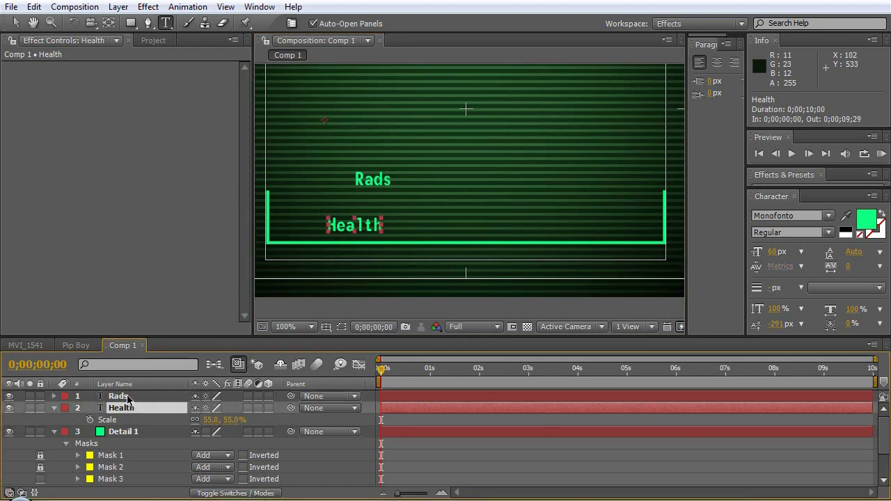
Step: Duplicate the Rads text layer, change the copy's text to "Local" and place it just above Rads
click(128, 396)
key(ctrl+d)
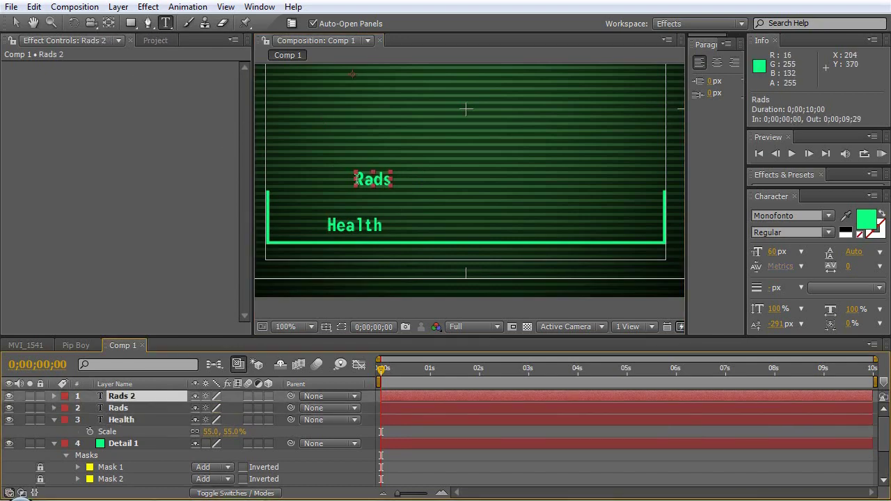
drag(354, 180, 402, 179)
click(402, 180)
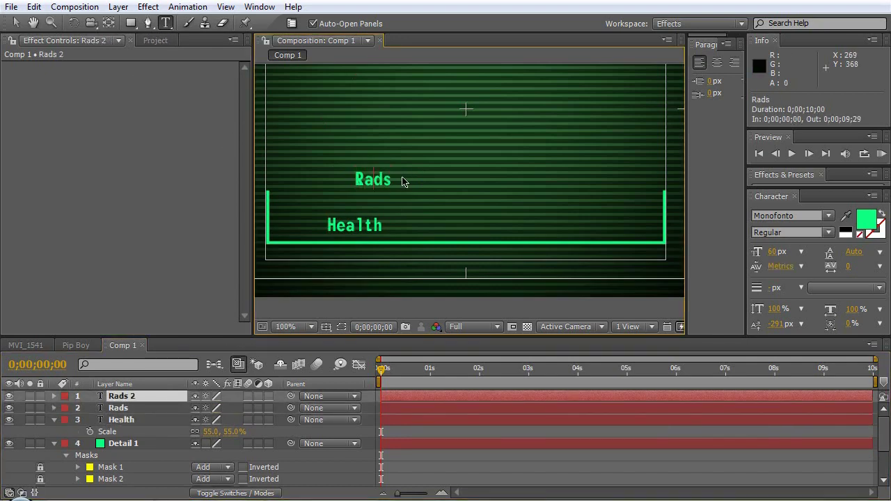
click(22, 23)
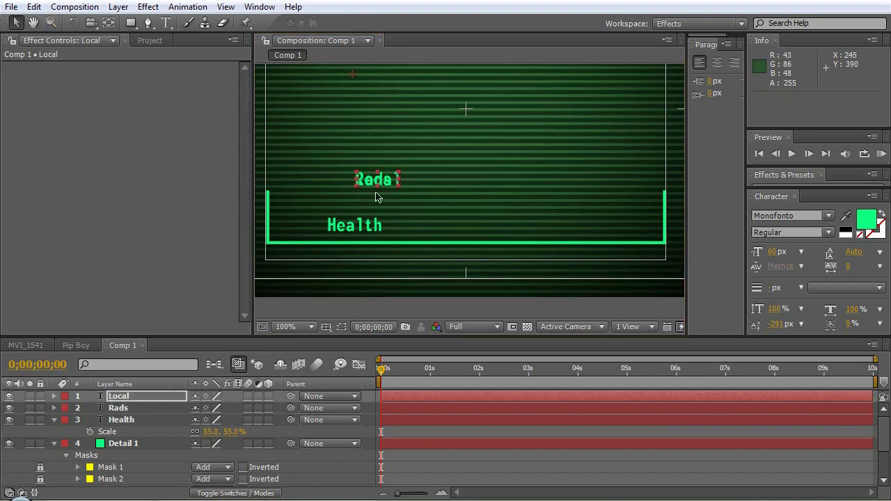
drag(377, 191, 390, 163)
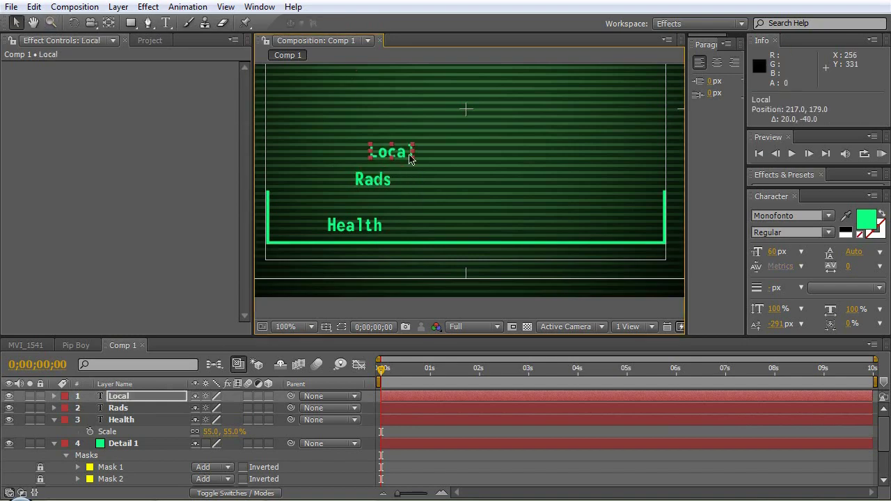
Step: Duplicate the Local text layer, change the copy's text to "Ammo" and place it just above Local
click(119, 397)
key(ctrl+d)
click(167, 23)
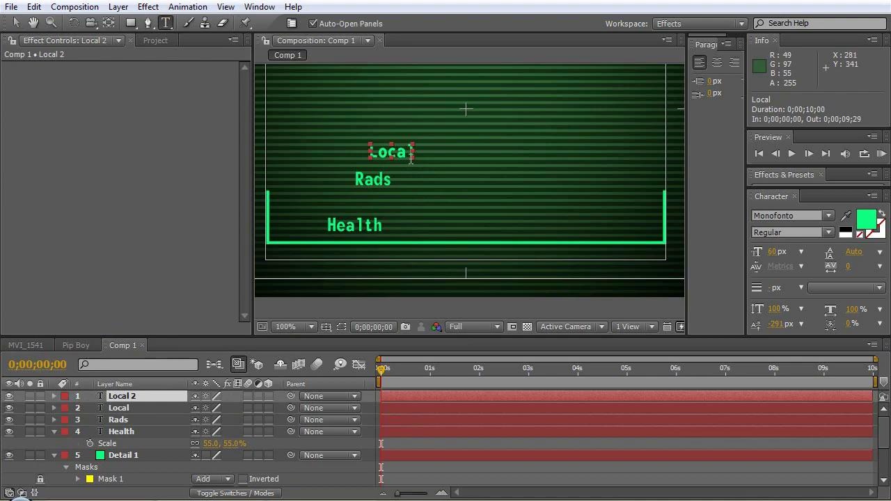
double_click(370, 151)
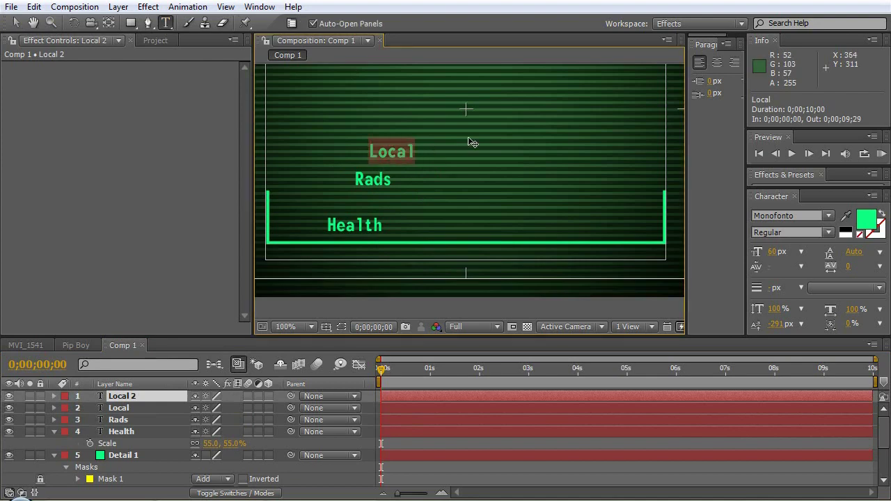
text(Ammo)
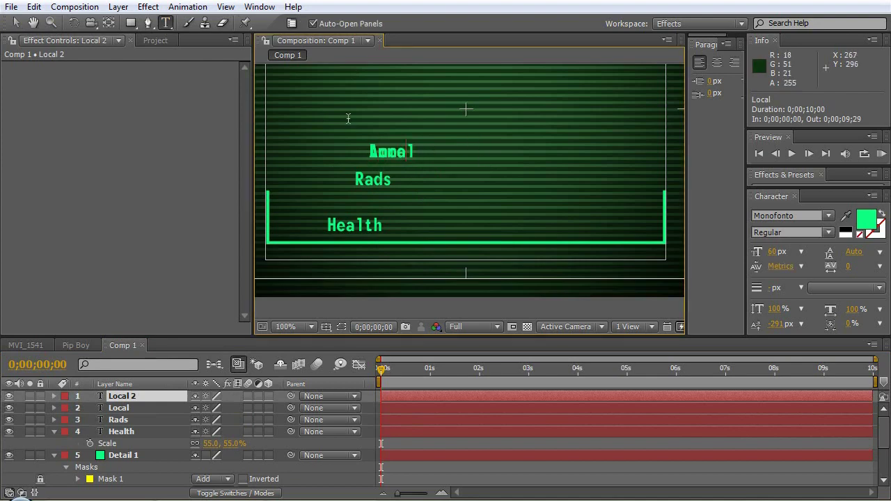
click(15, 23)
drag(391, 151, 388, 118)
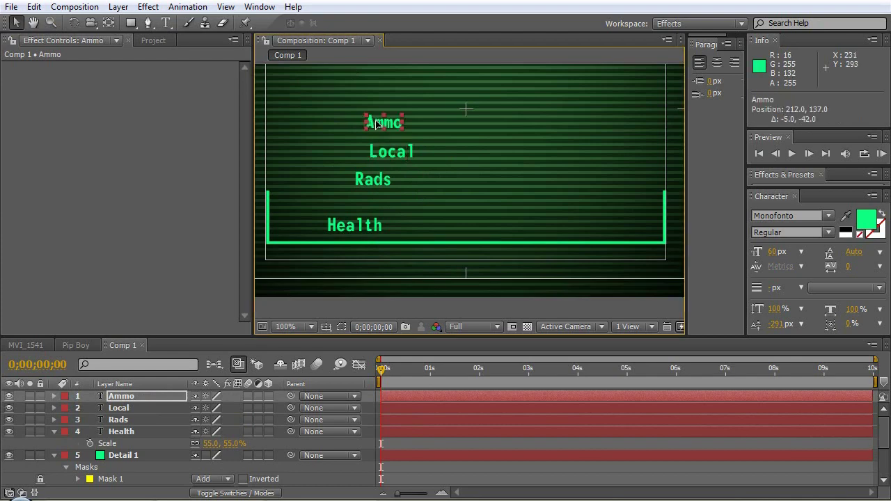
Step: Show the hidden layers in the Pip Boy composition to check its label row, and return to Comp 1
click(81, 345)
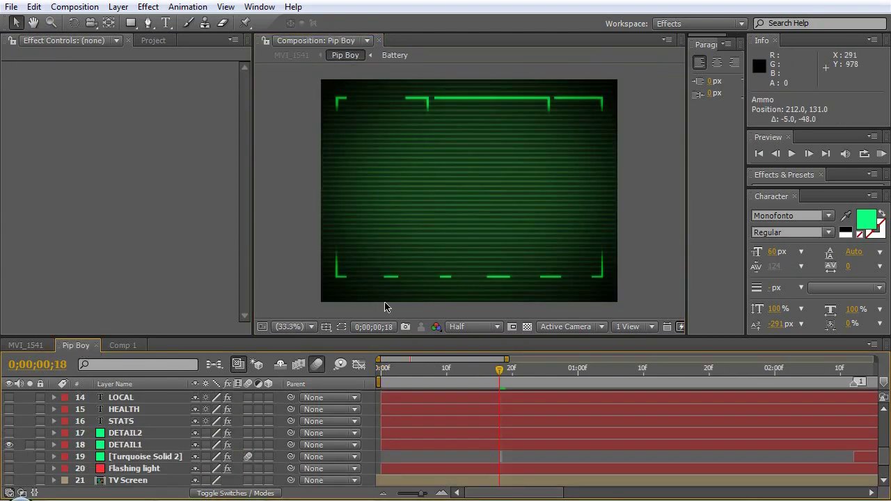
drag(10, 482, 12, 385)
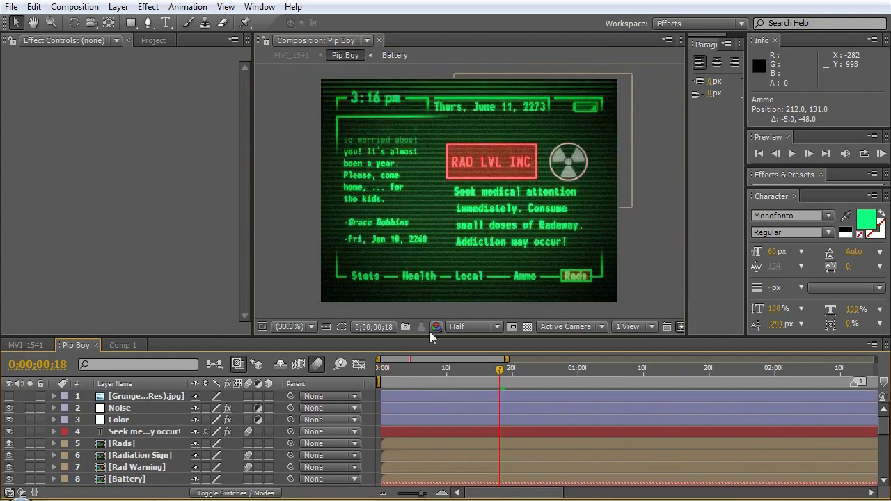
click(122, 345)
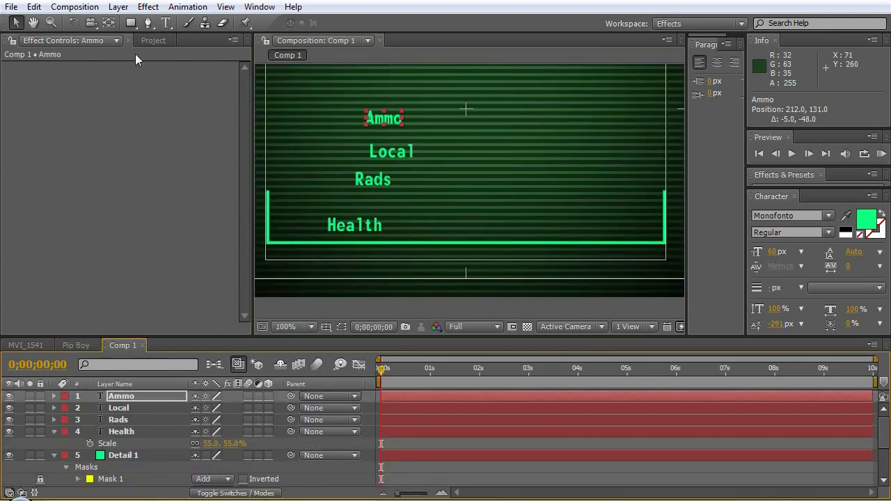
Step: Duplicate the Ammo text layer and change the copy's text to "Stats"
click(168, 23)
key(ctrl+d)
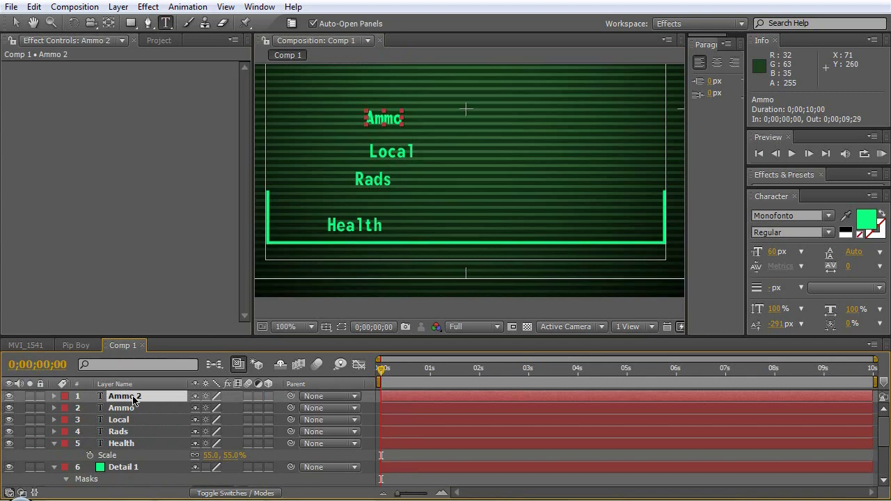
drag(365, 118, 422, 119)
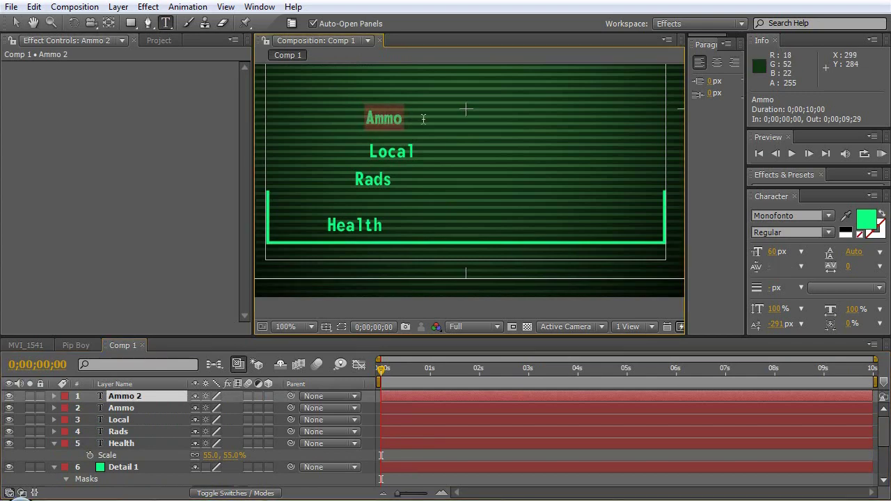
text(2)
text(tats)
click(16, 23)
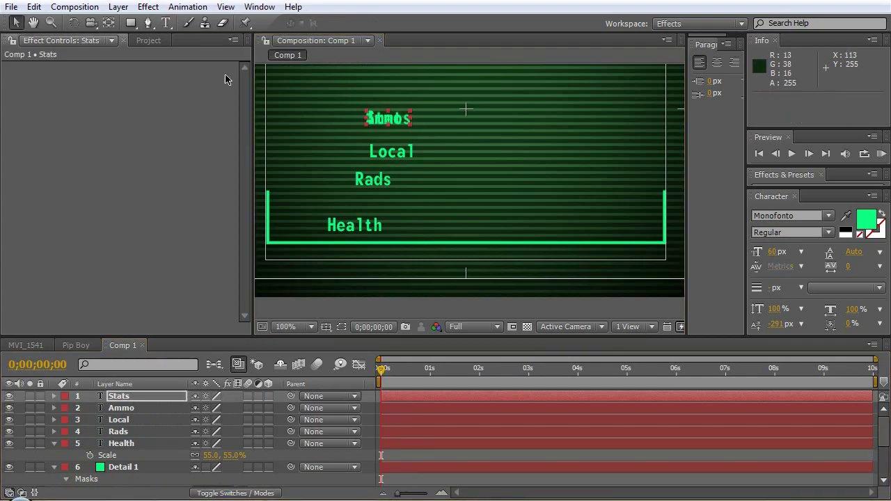
Step: Place the Stats text near the left end of the horizontal bar and Health at its middle, both vertically centred on the bar
mouse_move(397, 120)
mouse_down()
mouse_move(353, 224)
mouse_move(321, 246)
mouse_move(447, 235)
mouse_move(470, 244)
mouse_up()
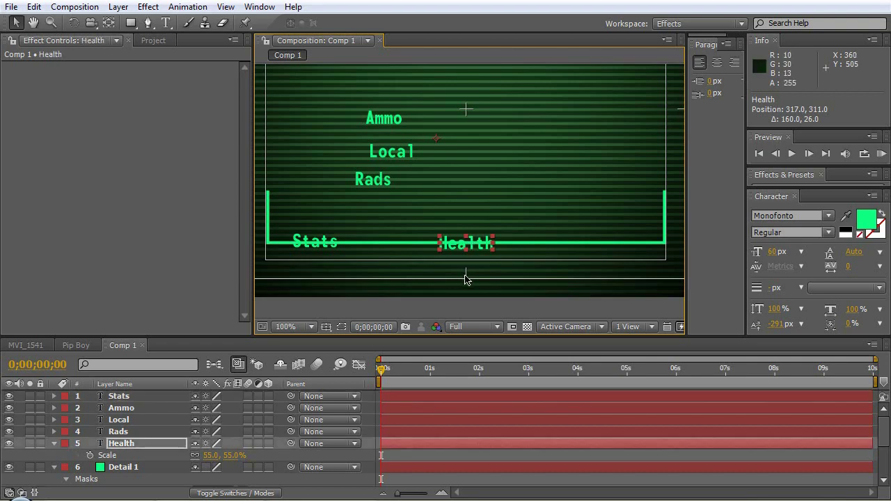
drag(424, 203, 433, 207)
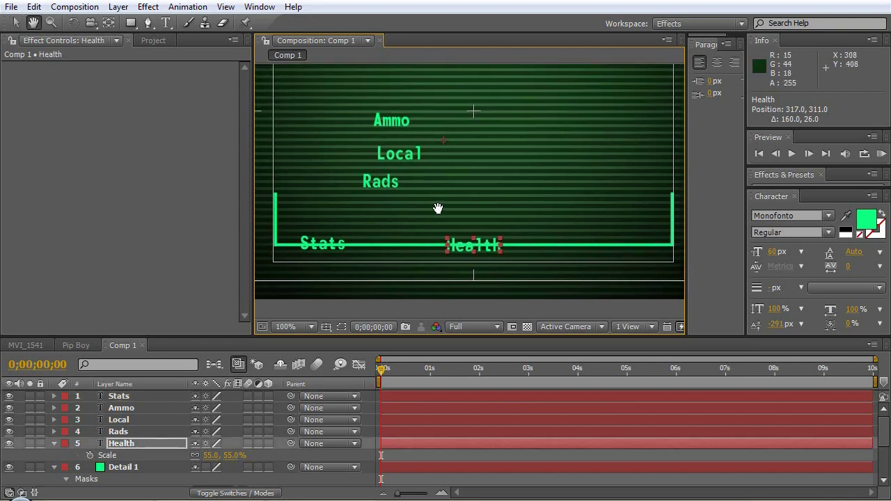
click(324, 245)
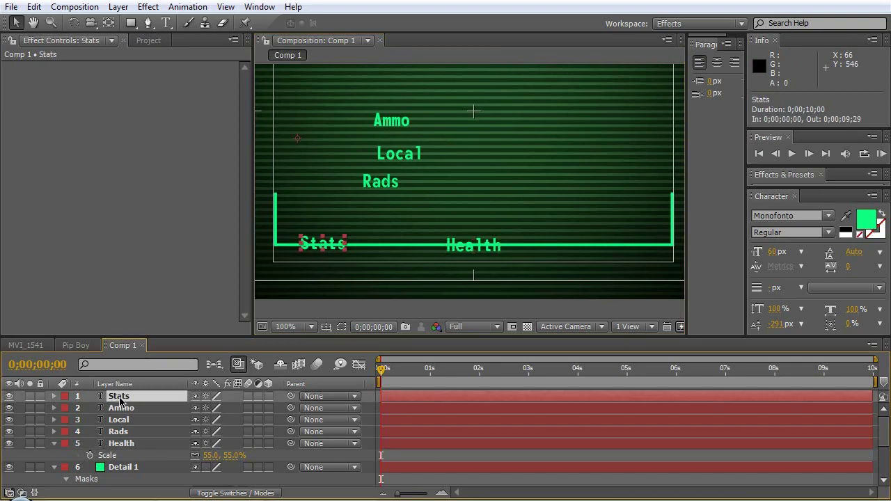
drag(311, 245, 310, 245)
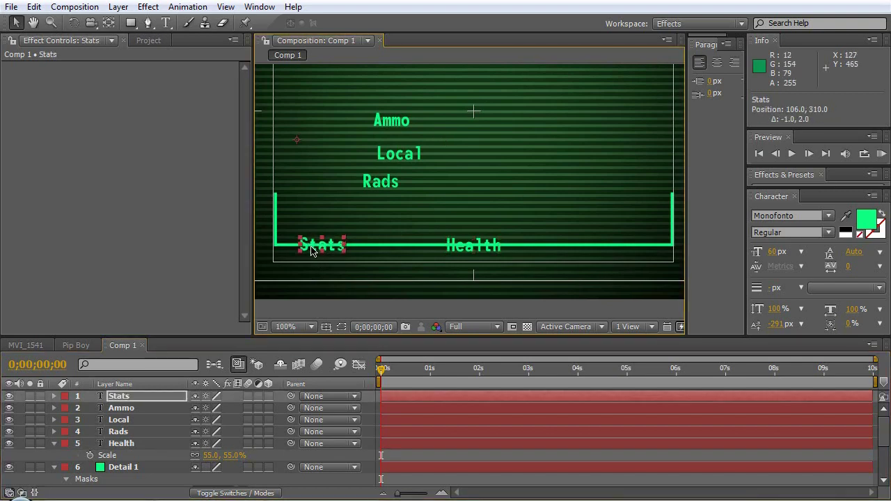
key(ctrl+z)
key(ctrl+z)
key(ctrl+z)
key(ctrl+z)
key(ctrl+z)
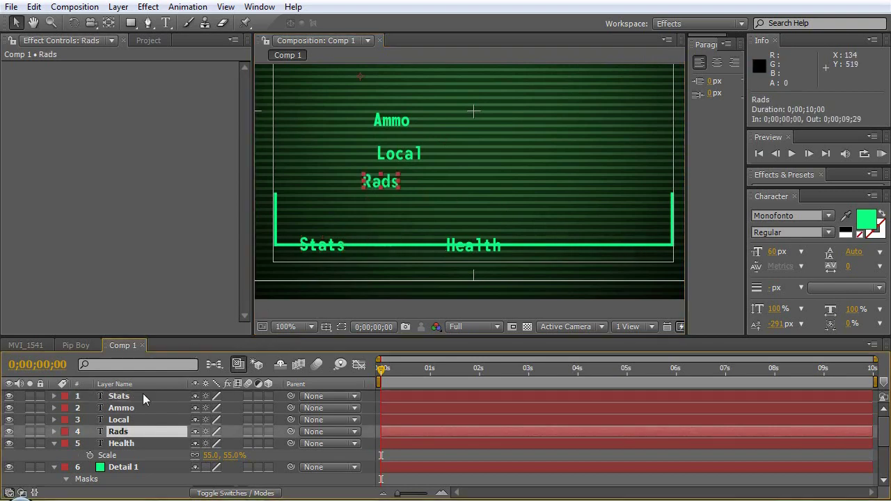
Step: Place the Rads text near the right end of the bar, Local between Stats and Health, and Ammo between Health and Rads, vertically centred on it
drag(377, 186, 632, 248)
key(Return)
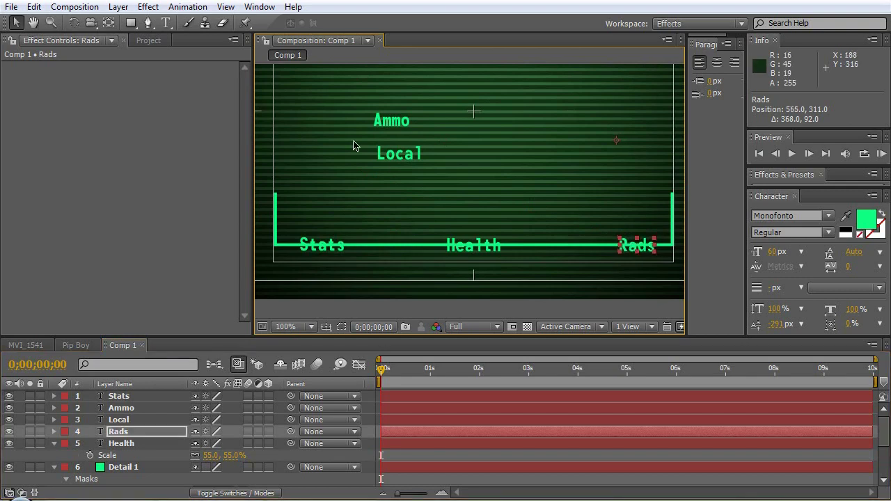
click(122, 421)
drag(383, 156, 381, 249)
click(119, 409)
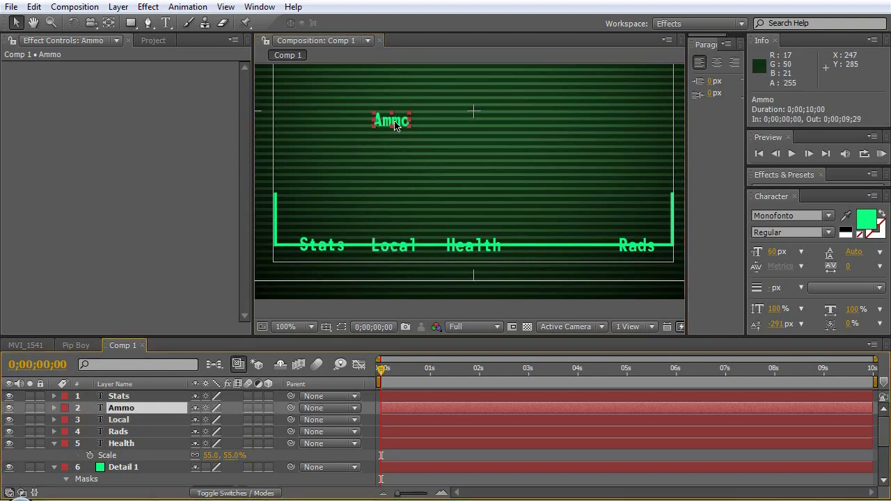
mouse_move(389, 124)
mouse_down()
mouse_move(533, 218)
mouse_move(557, 248)
mouse_up()
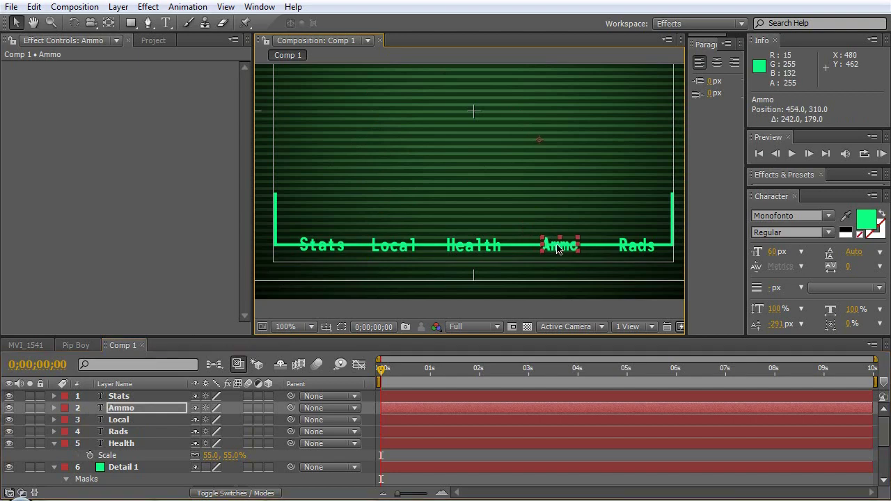
key(Down)
Step: Draw five rectangular masks on the Detail 1 layer, each about 30 px high, around the Stats, Local, Health, Ammo and Rads labels
click(123, 467)
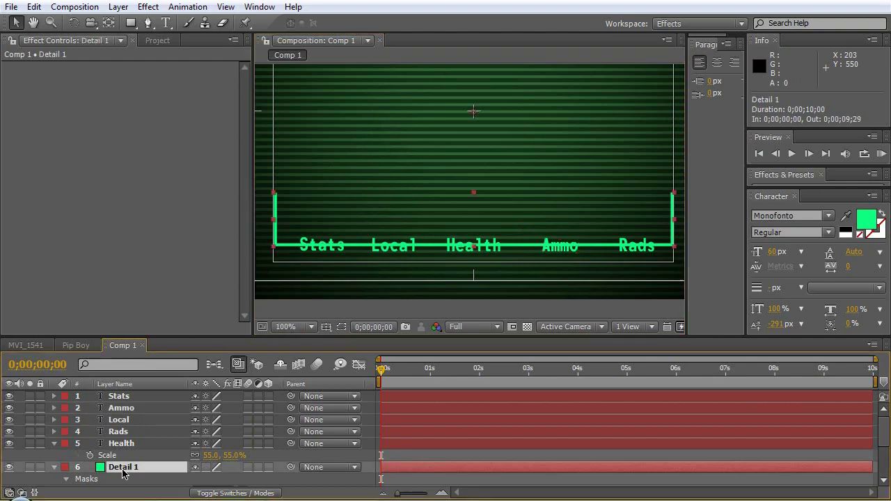
key(period)
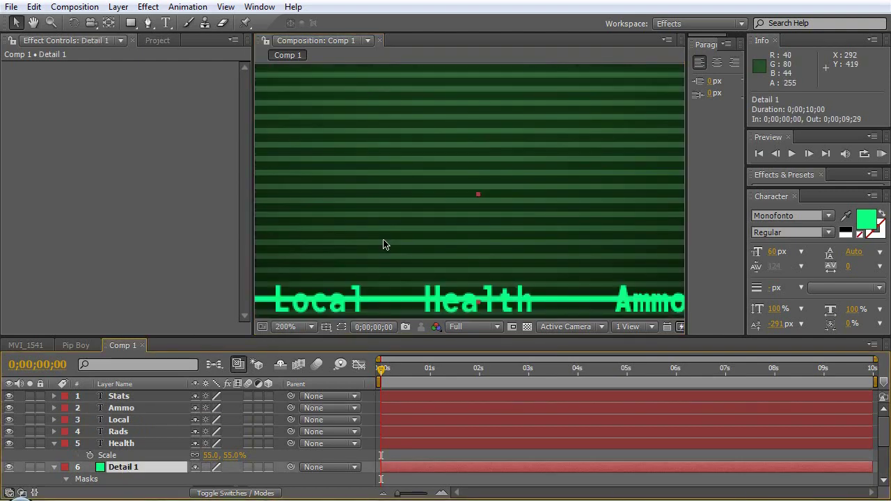
key(h)
drag(383, 229, 558, 156)
click(130, 23)
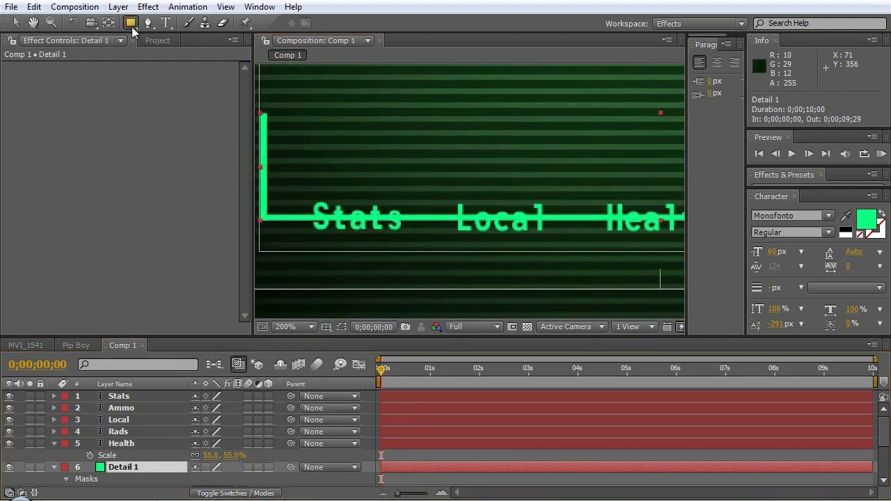
drag(416, 192, 480, 199)
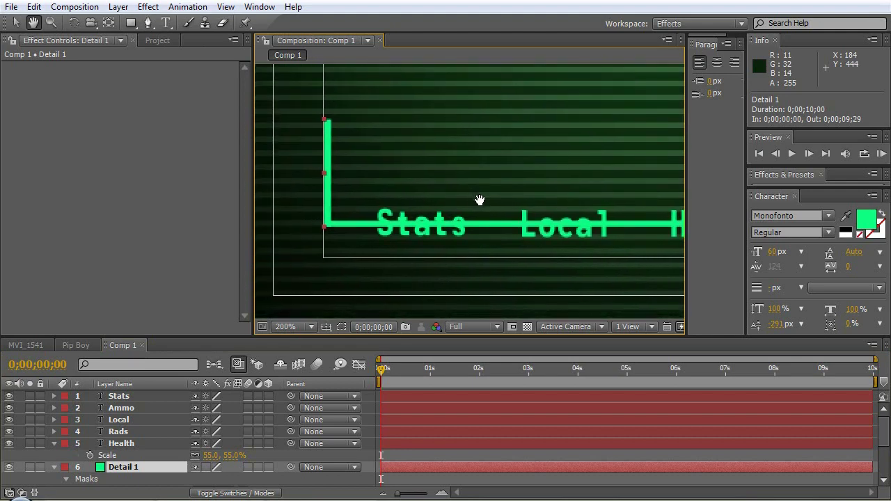
drag(362, 202, 473, 245)
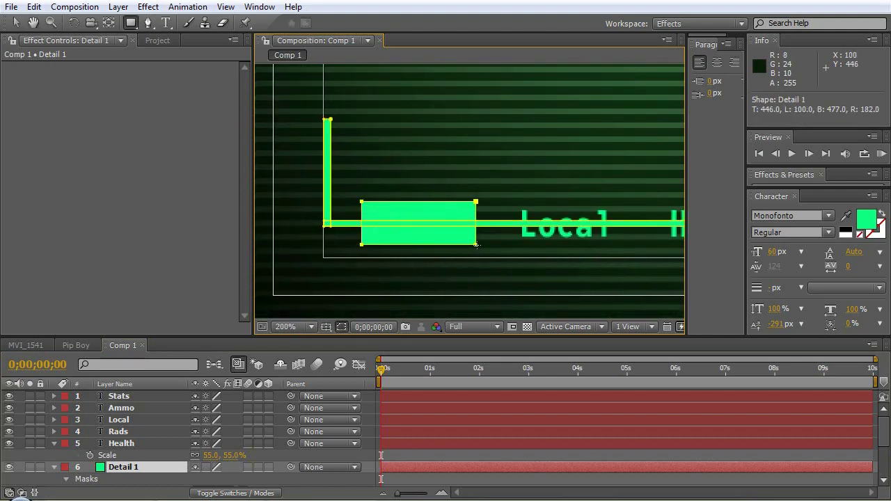
drag(478, 246, 478, 245)
drag(525, 197, 405, 191)
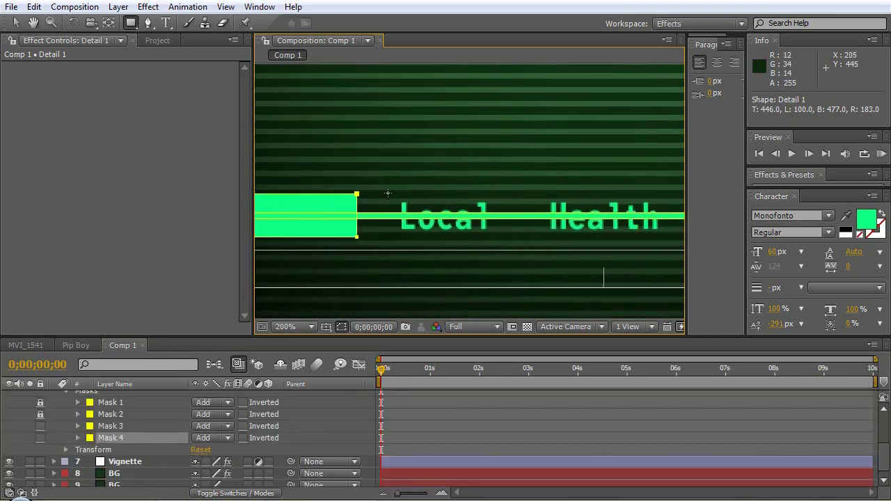
drag(447, 233, 498, 243)
mouse_move(544, 193)
mouse_down()
mouse_move(398, 187)
mouse_move(543, 242)
mouse_up()
drag(600, 201, 534, 248)
Step: Set Masks 4 to 8 of Detail 1 to Subtract and hide the mask outlines
scroll(128, 444, up, 1)
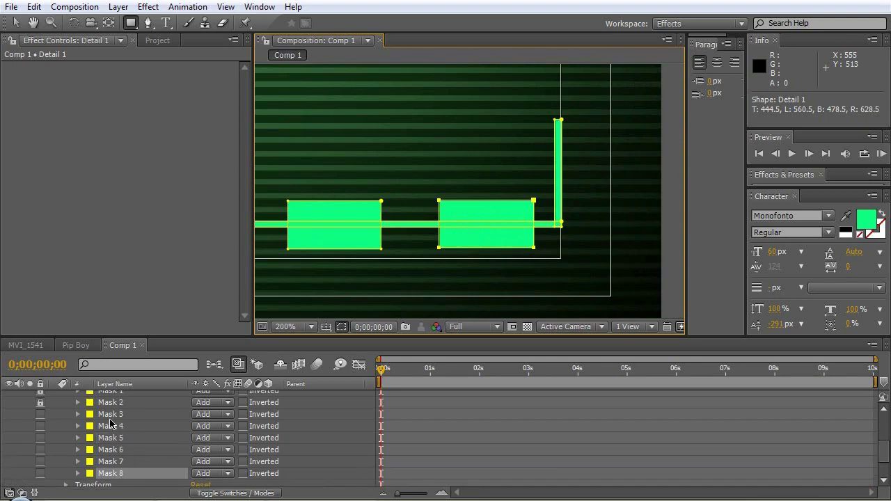
shift+click(111, 426)
click(226, 429)
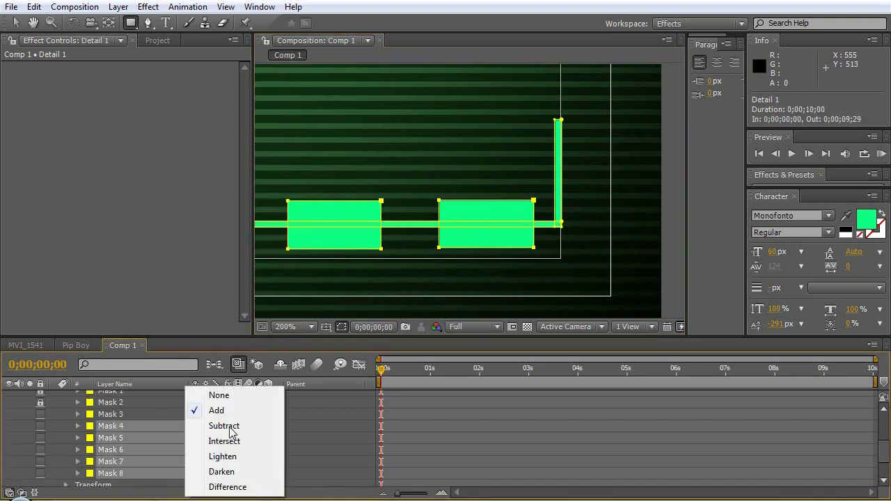
click(222, 425)
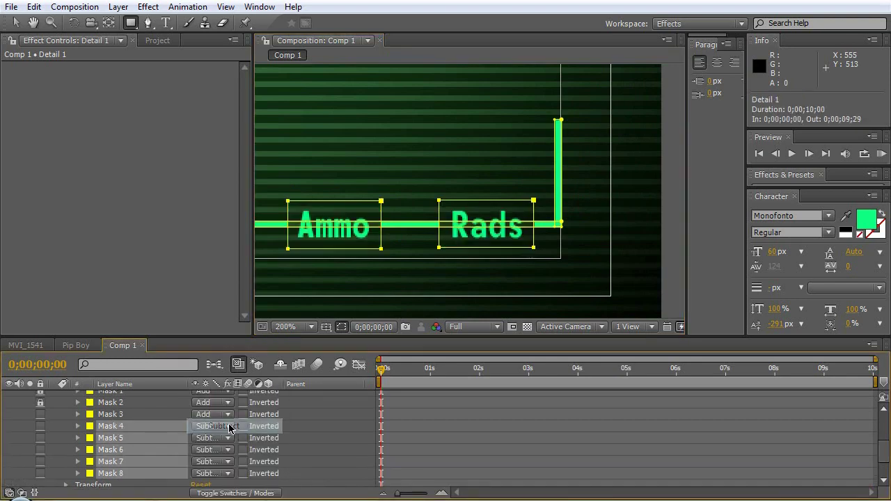
click(341, 327)
Step: Examine the gaps in the bar around all five labels and compare the bracket with the one in the Pip Boy composition
key(h)
drag(392, 230, 601, 229)
mouse_move(422, 219)
mouse_down()
mouse_move(491, 228)
mouse_move(441, 220)
mouse_up()
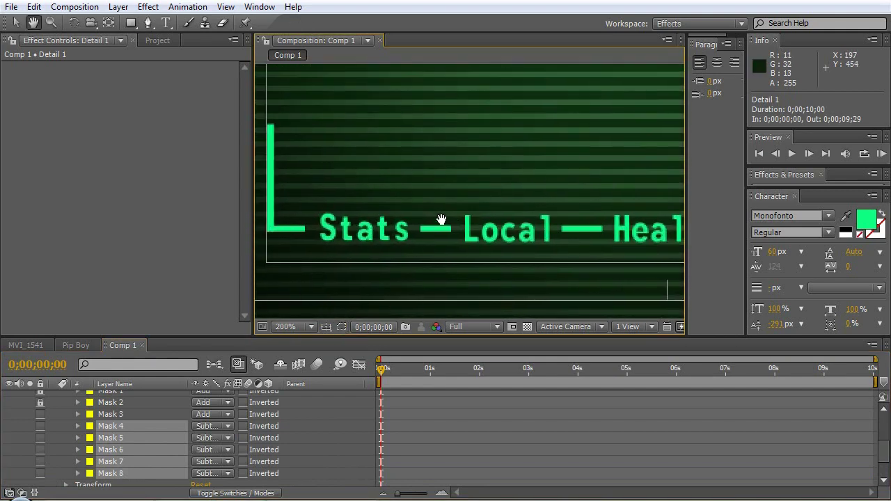
drag(501, 201, 426, 197)
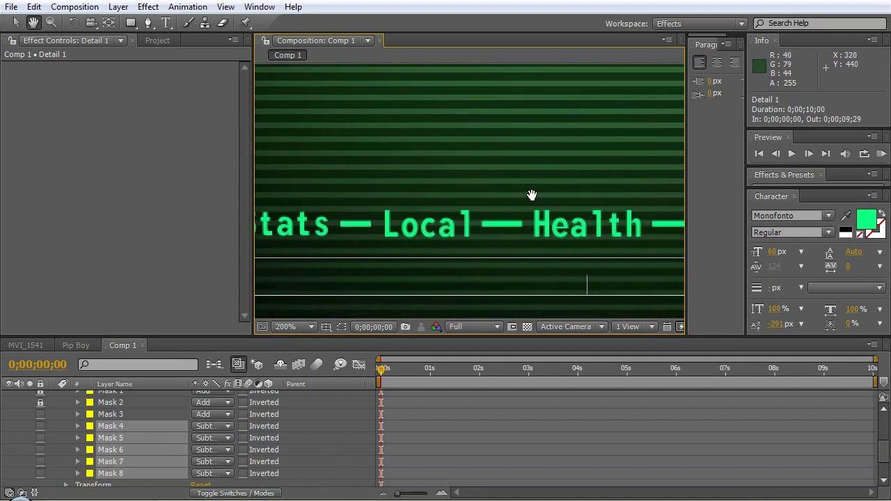
drag(531, 194, 439, 194)
drag(552, 178, 396, 177)
drag(512, 175, 611, 165)
drag(373, 186, 588, 180)
drag(406, 192, 495, 207)
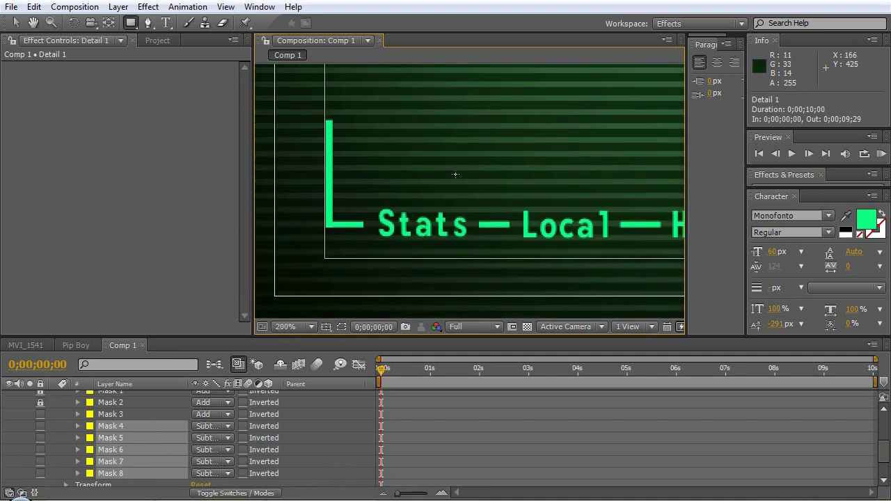
scroll(456, 173, down, 2)
scroll(456, 174, up, 1)
drag(471, 174, 346, 202)
key(q)
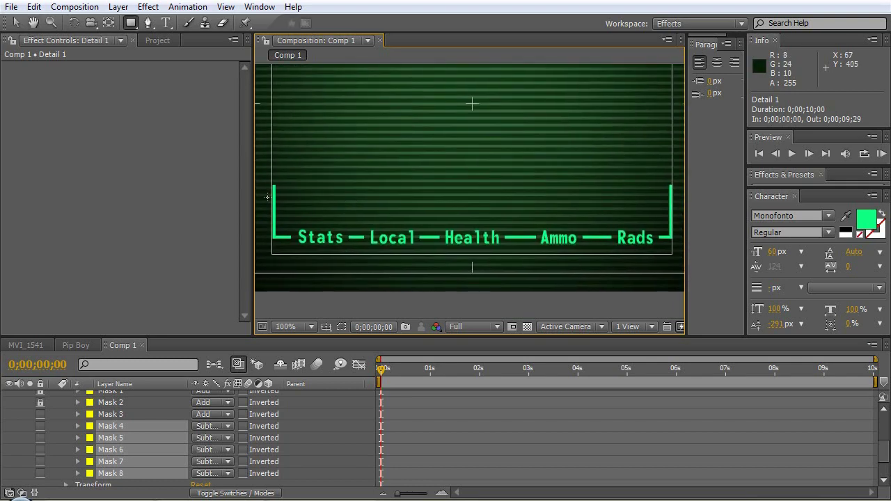
click(76, 345)
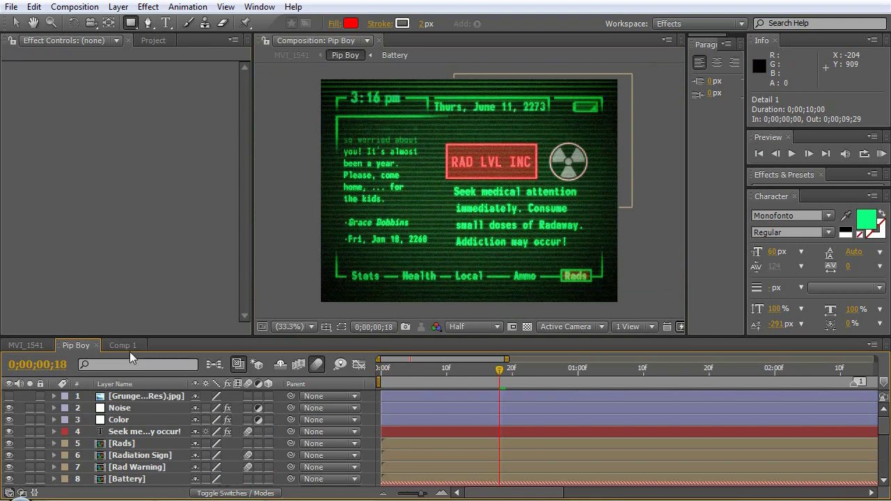
click(128, 346)
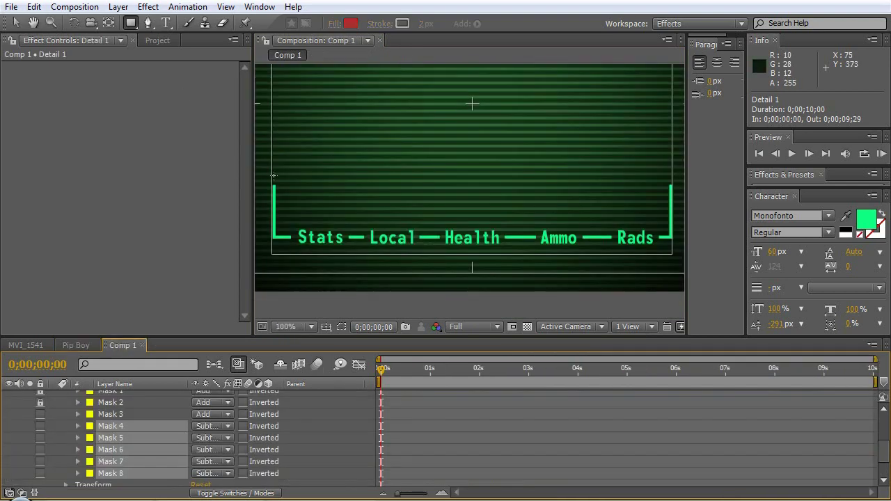
Step: Draw a mask about 950 by 182 px across the bracket's uprights on Detail 1 and set it to Subtract
key(comma)
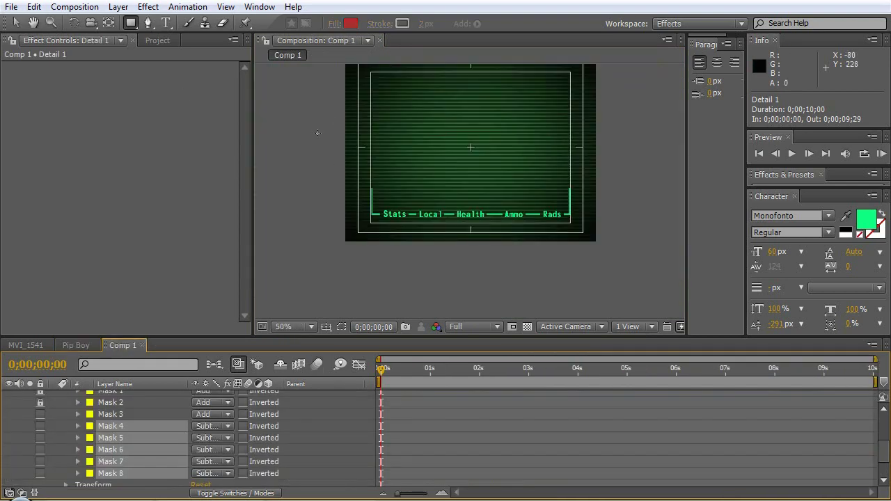
drag(306, 144, 636, 208)
key(period)
drag(330, 221, 497, 223)
key(period)
click(229, 437)
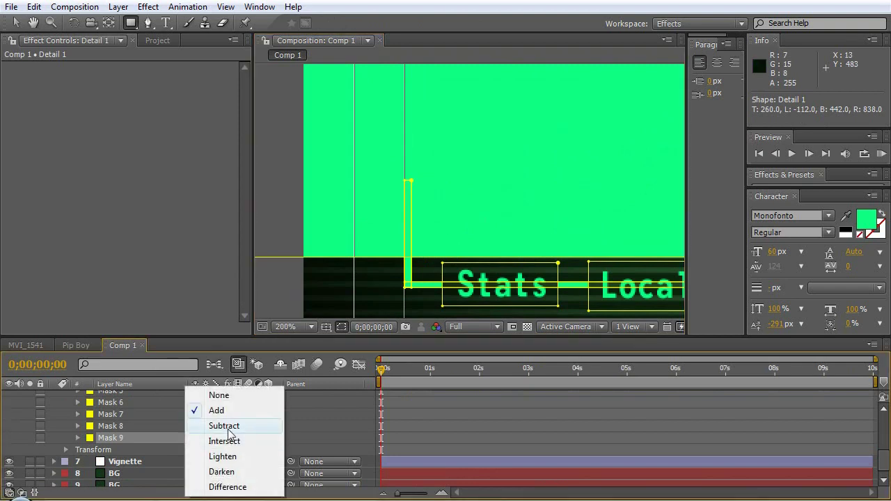
click(224, 371)
Step: Hide the mask outlines and feather Mask 9 by 75 pixels so the bracket's uprights fade out towards their tops
key(f)
scroll(126, 441, down, 5)
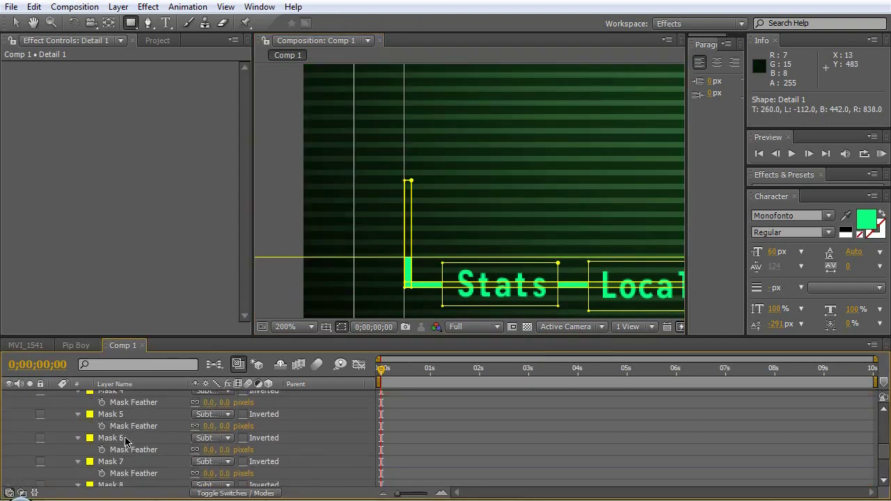
click(342, 326)
drag(218, 451, 264, 449)
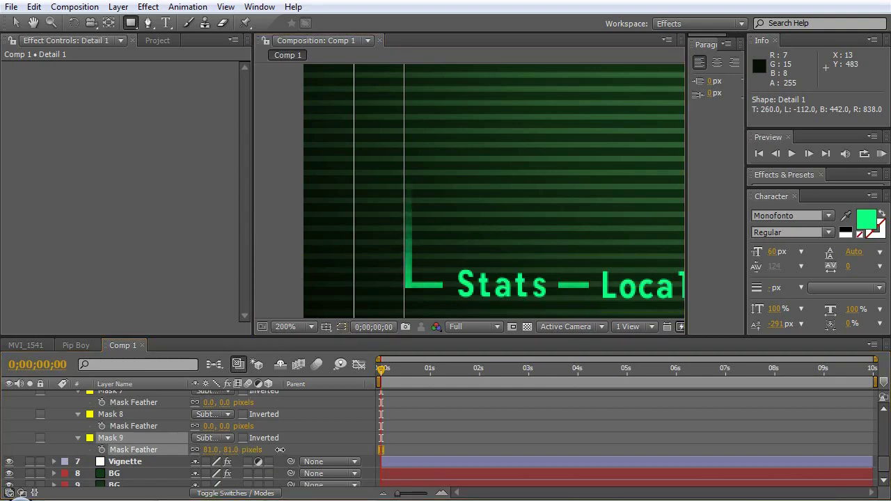
Step: Show the mask outlines again and raise the lower edge of Mask 9 by about 7 px at both corners
click(108, 418)
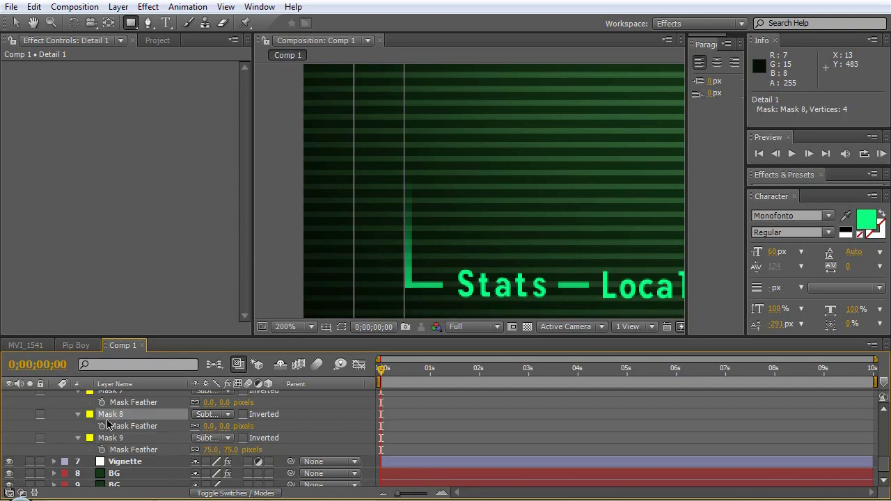
click(110, 440)
click(339, 328)
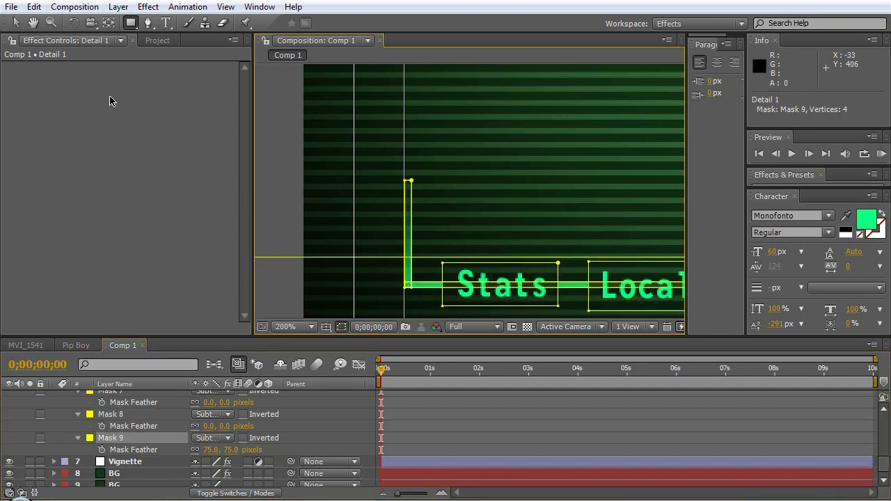
click(18, 26)
key(space)
drag(365, 171, 568, 151)
click(351, 239)
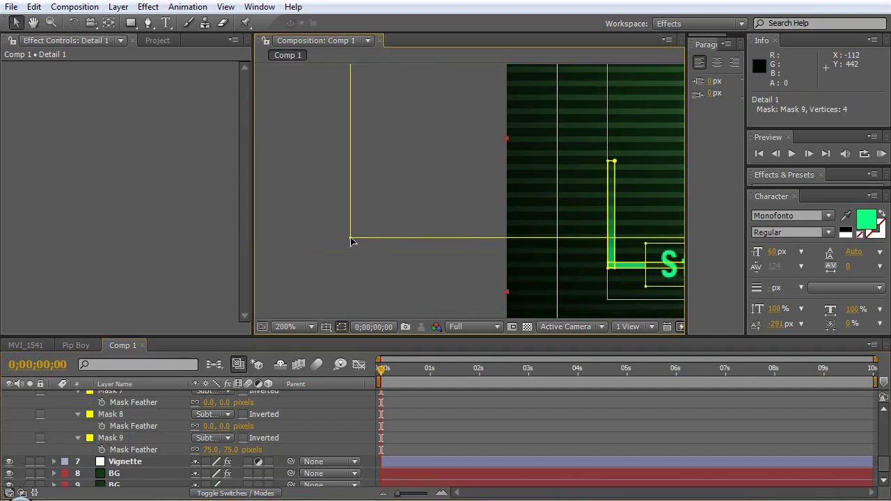
key(space)
drag(512, 160, 209, 167)
drag(669, 169, 348, 179)
drag(604, 227, 447, 228)
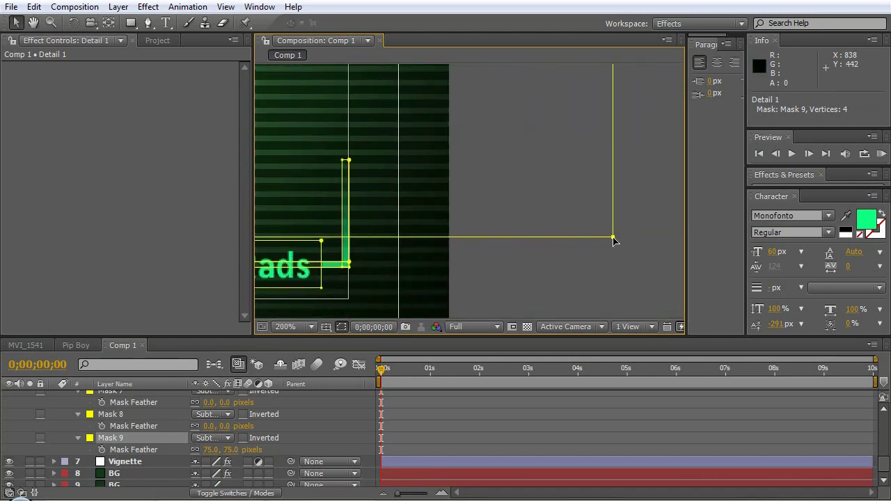
drag(613, 241, 613, 228)
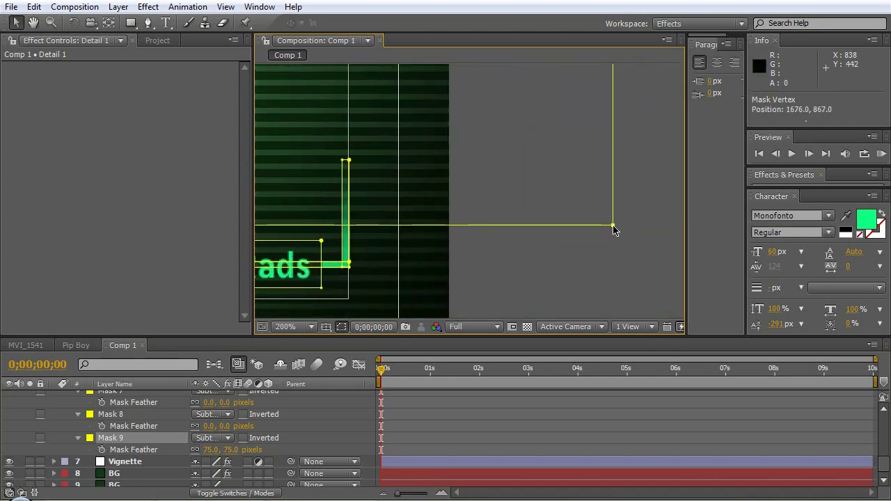
click(574, 256)
Step: Hide the title/action safe guides and fit the whole composition in the viewer
scroll(451, 204, down, 2)
drag(381, 172, 561, 176)
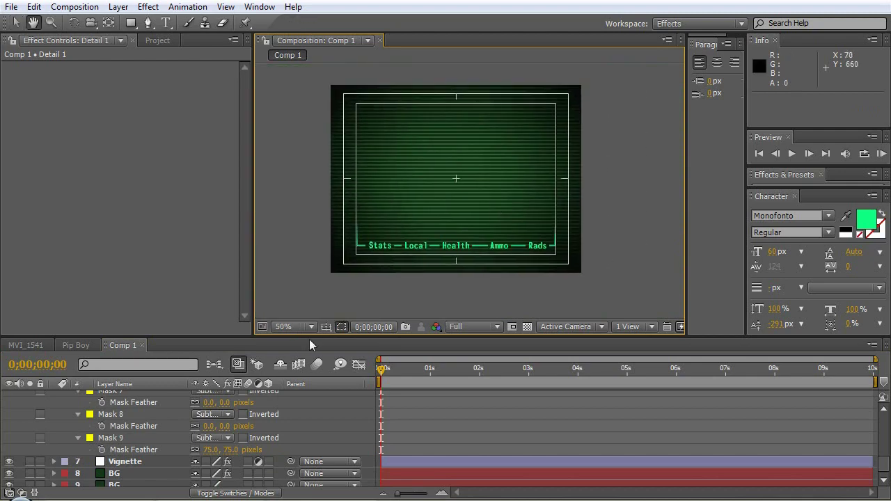
key(v)
click(326, 327)
click(340, 341)
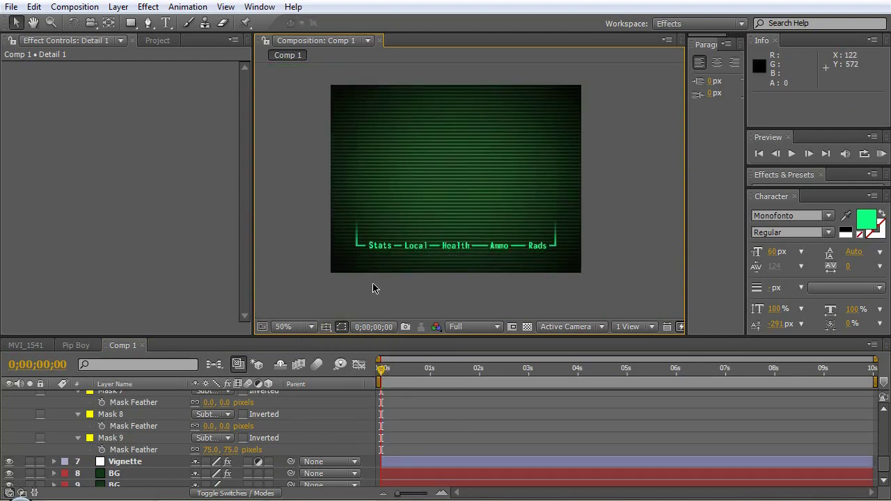
click(309, 328)
click(320, 90)
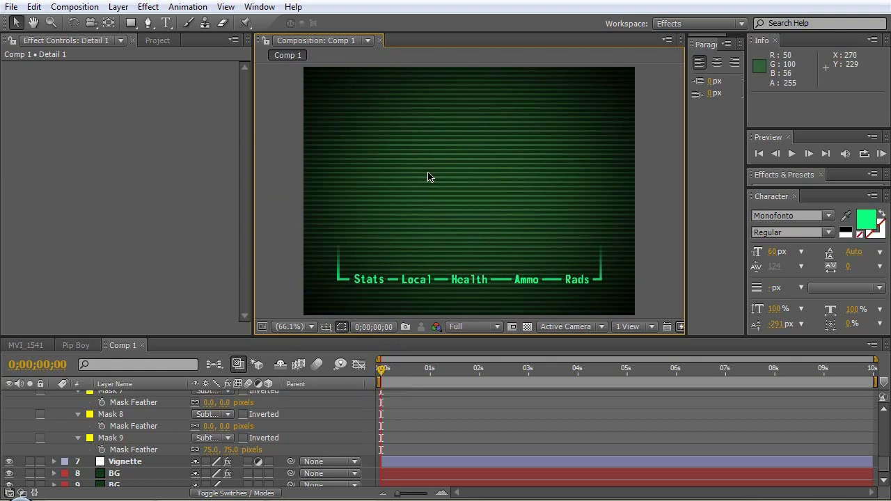
Step: Save the project on the Desktop under the new file name "pipboy"
click(11, 7)
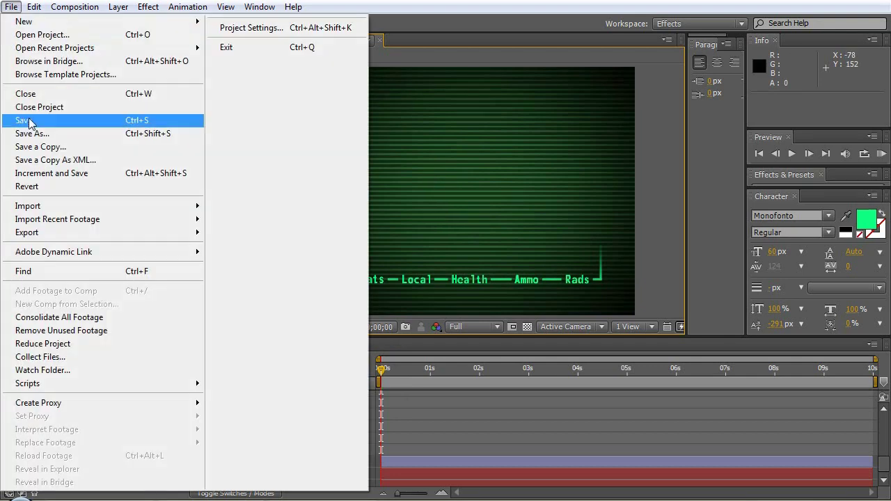
click(53, 135)
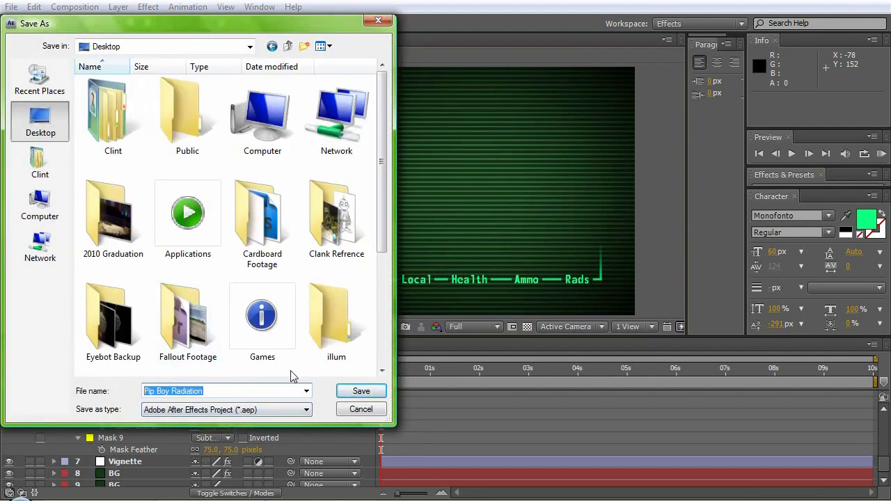
text(pipbo)
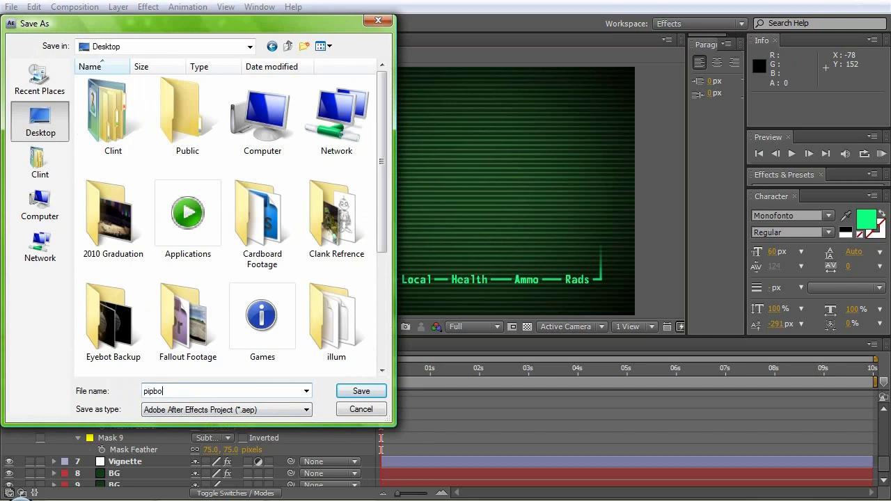
text(y)
key(Return)
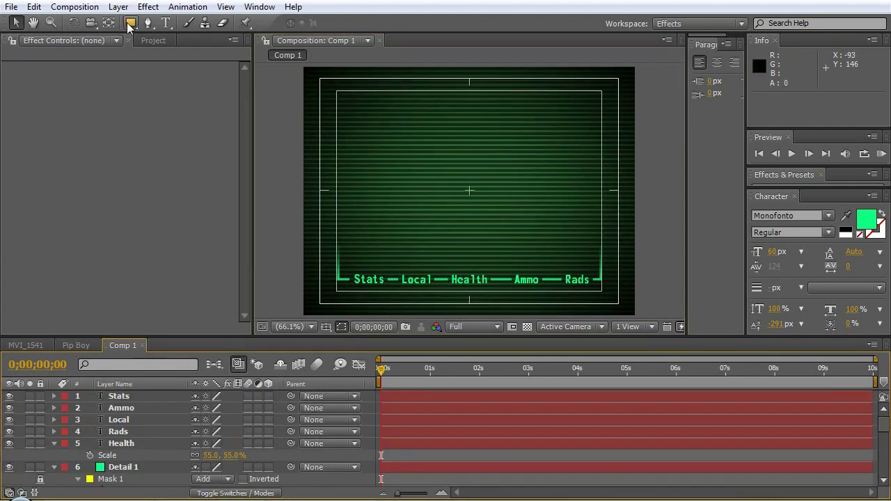
click(129, 24)
click(125, 468)
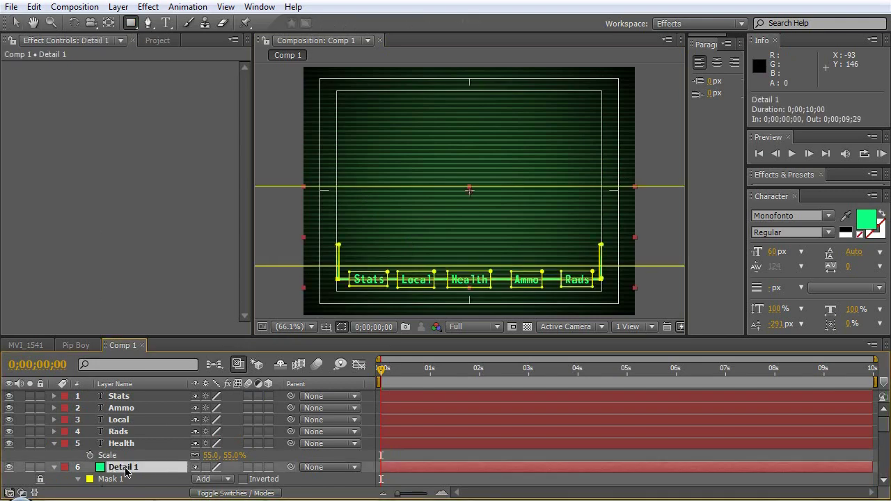
key(h)
drag(453, 103, 438, 124)
scroll(454, 136, up, 1)
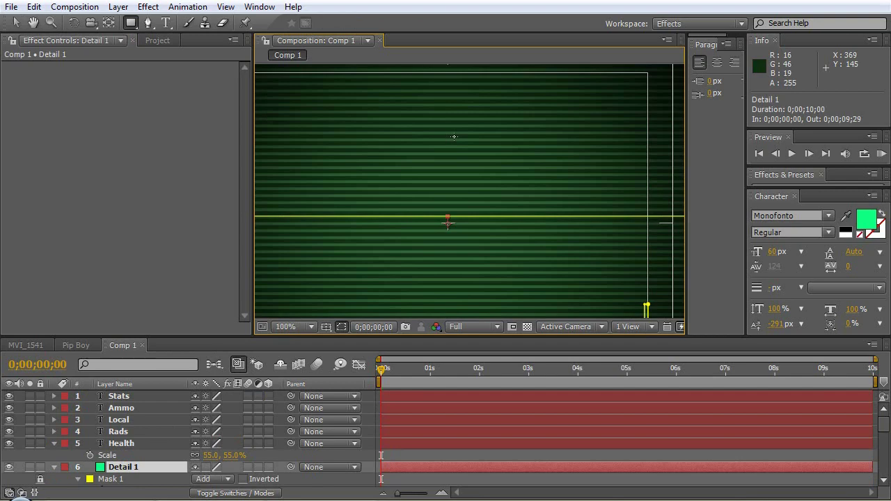
scroll(454, 137, down, 1)
key(period)
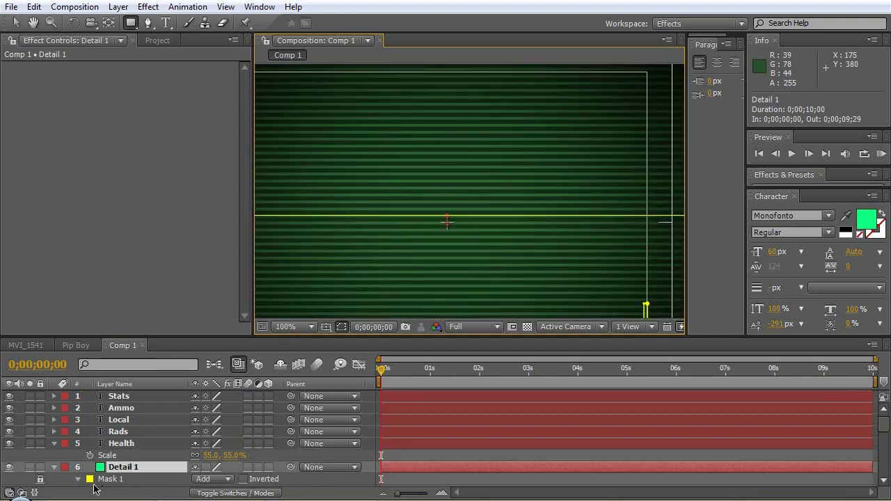
Step: Unlock Mask 1 on the Detail 1 layer and paste a copy of it into the layer as a new mask
scroll(116, 473, down, 1)
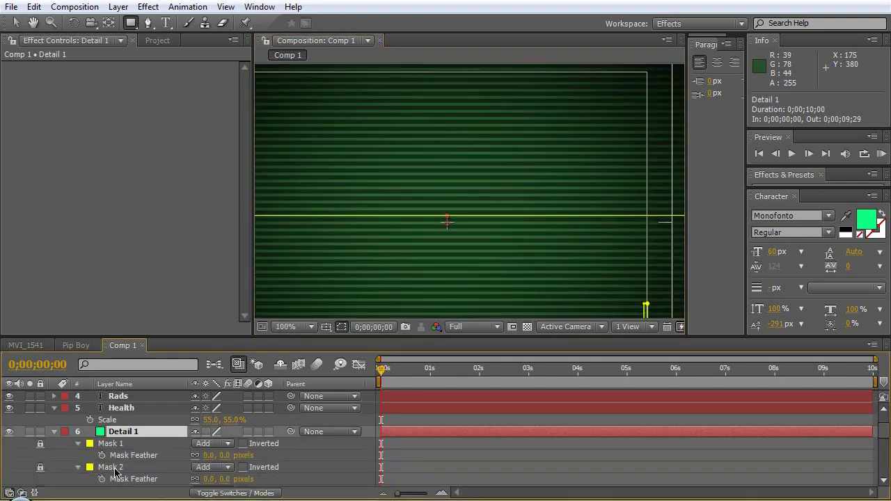
click(106, 444)
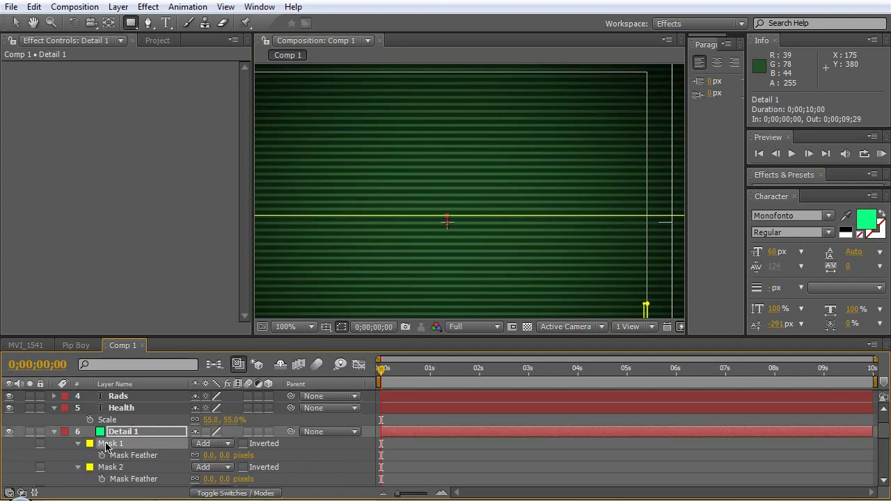
click(129, 433)
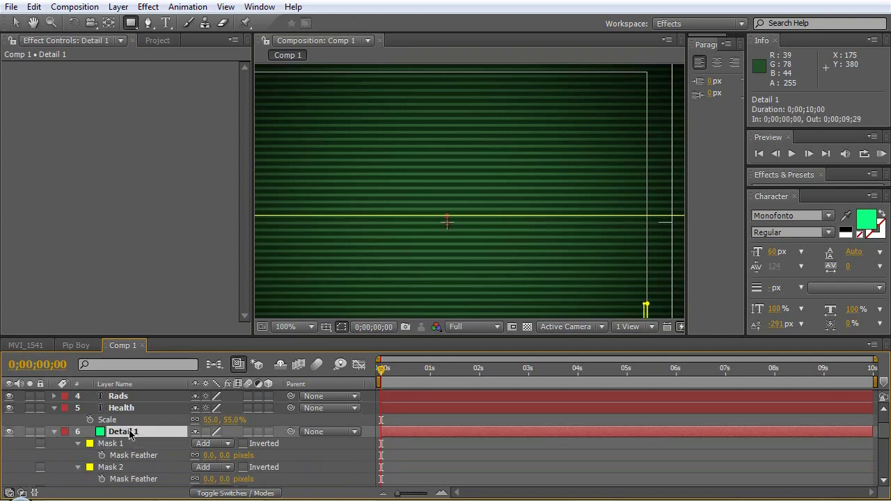
scroll(128, 453, down, 6)
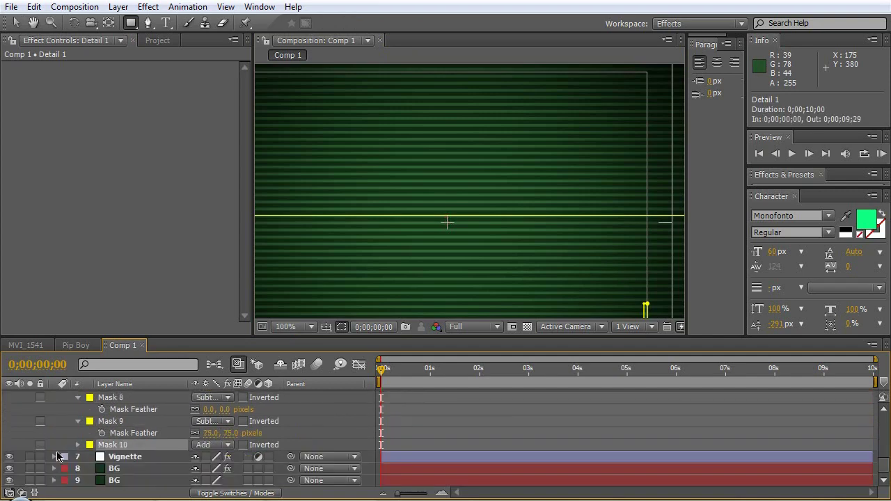
scroll(42, 427, up, 6)
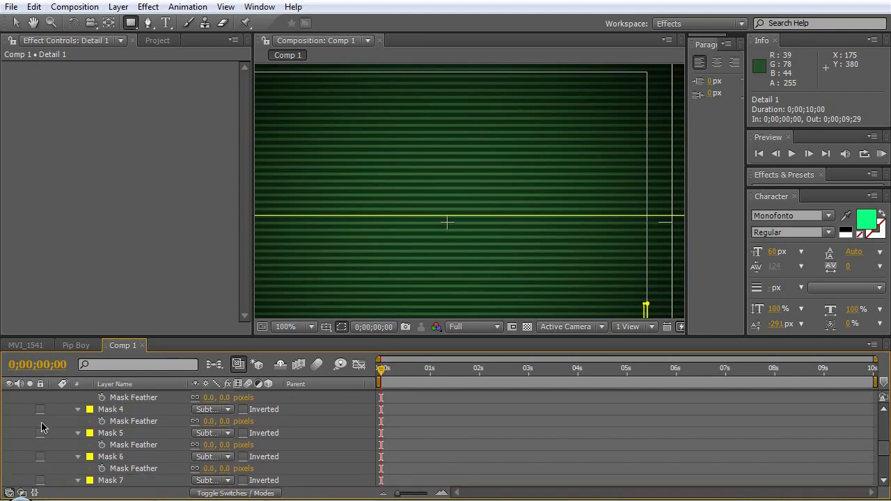
scroll(55, 449, down, 6)
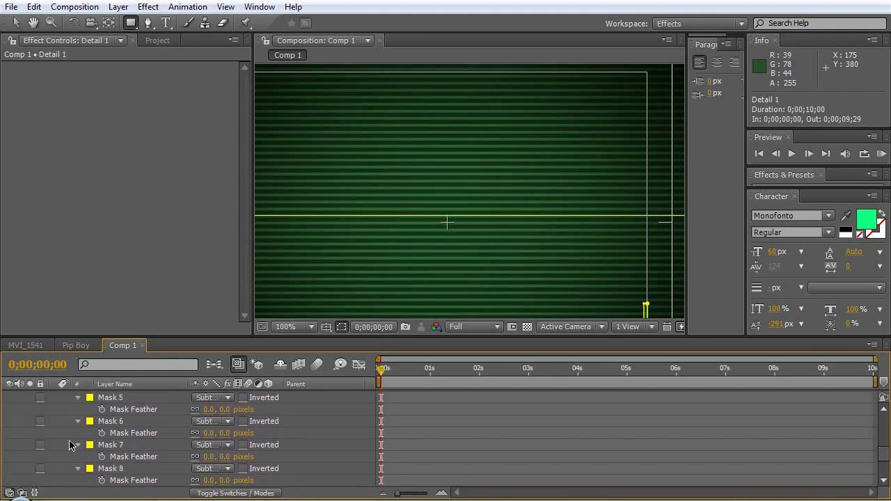
Step: Move the copied bar mask from the bottom bracket up onto the upper line of the title-safe frame
click(113, 445)
click(17, 23)
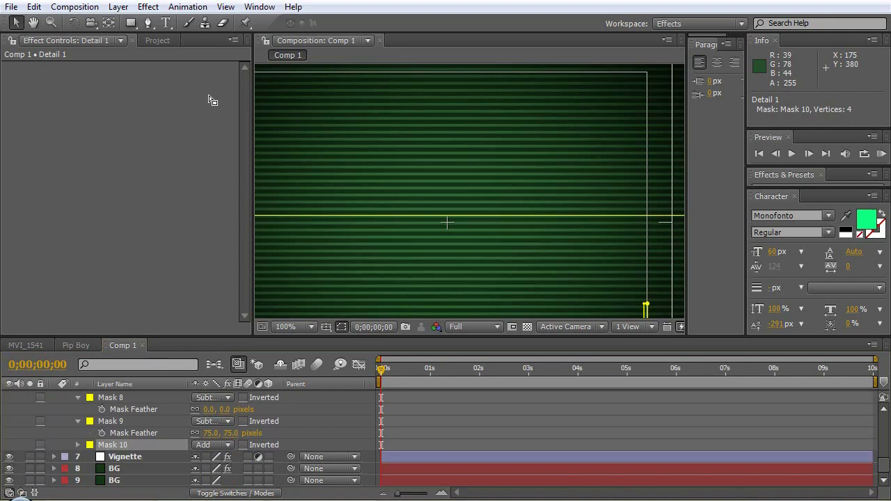
key(space)
drag(346, 218, 625, 60)
drag(502, 183, 332, 164)
key(v)
key(space)
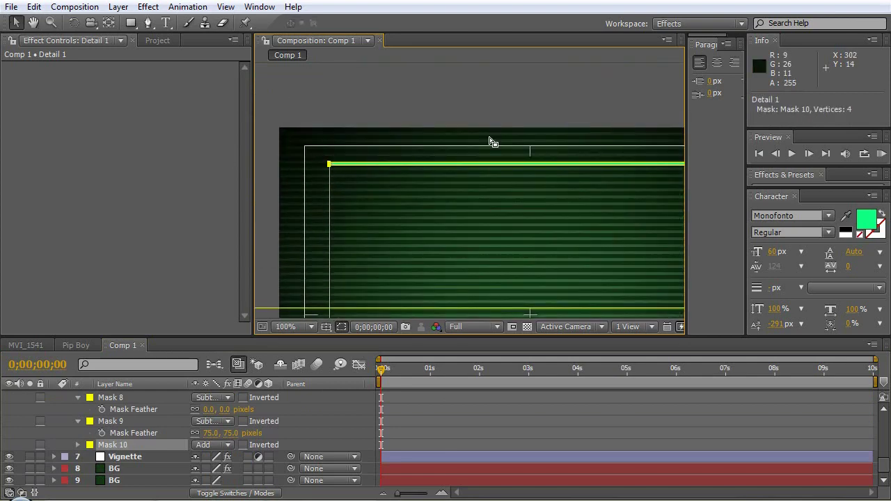
Step: Shorten the upper bar from its left end to a segment about 116 px long at the frame's upper-right corner
scroll(362, 185, up, 1)
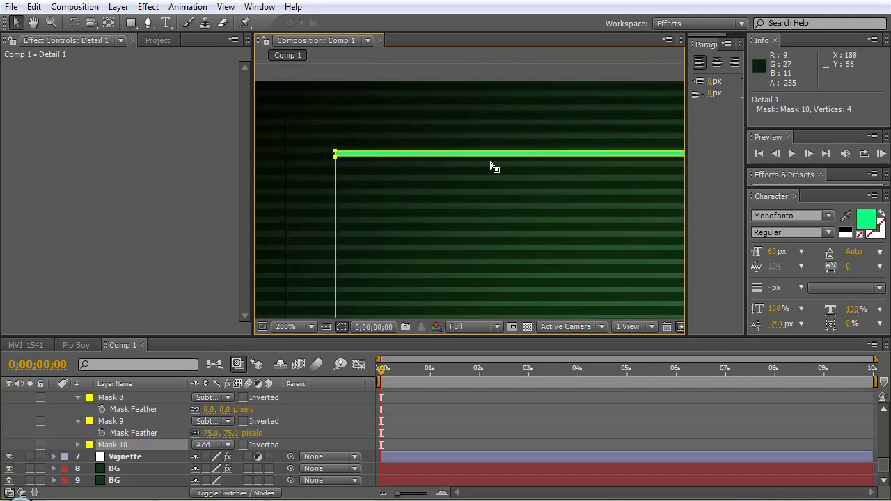
key(space)
drag(518, 156, 344, 161)
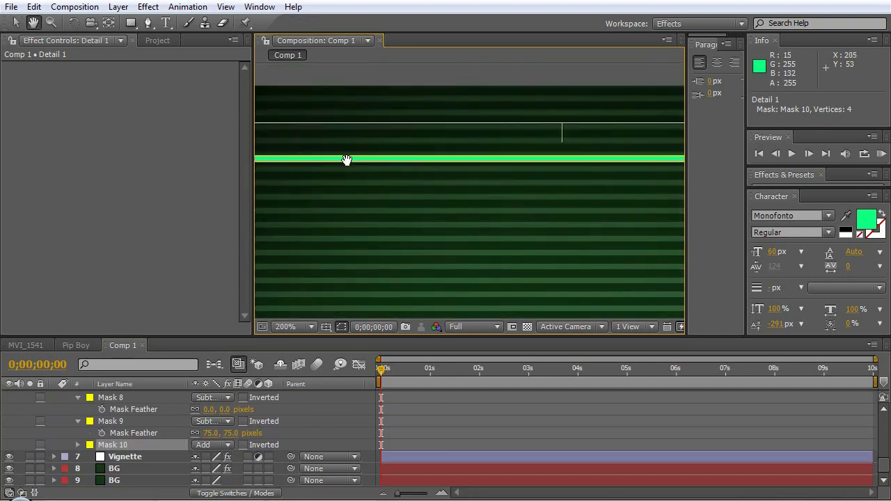
key(space)
drag(535, 165, 578, 158)
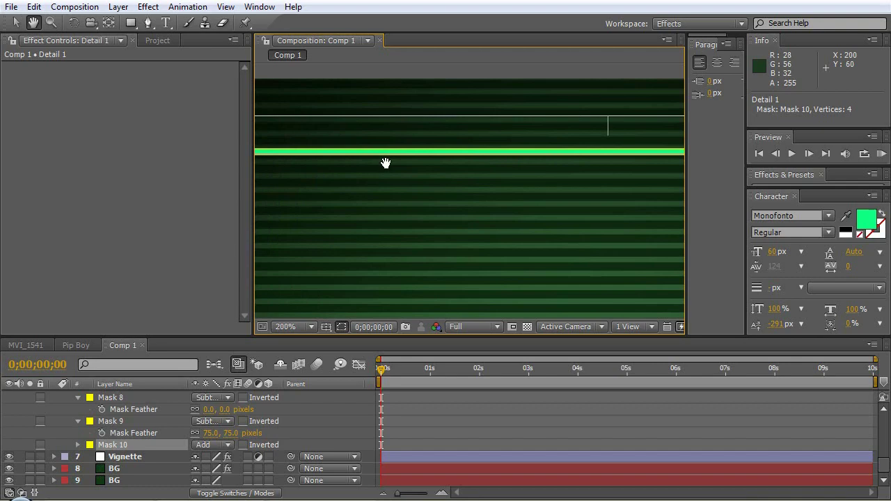
drag(386, 162, 563, 193)
click(383, 221)
click(386, 186)
drag(368, 213, 671, 189)
key(space)
drag(642, 156, 560, 179)
drag(560, 145, 354, 137)
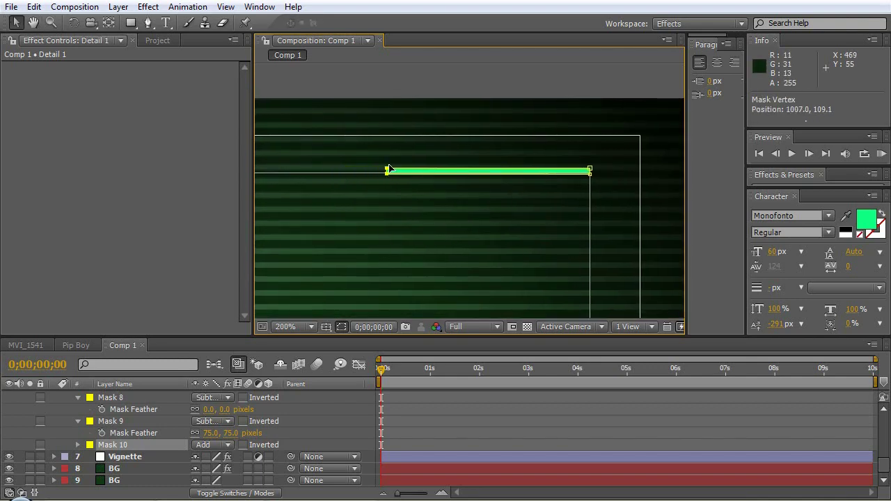
Step: Pull the upper-right bar's left end in by about 4 px so the bar is about 112 px long
key(comma)
key(comma)
key(period)
key(period)
key(h)
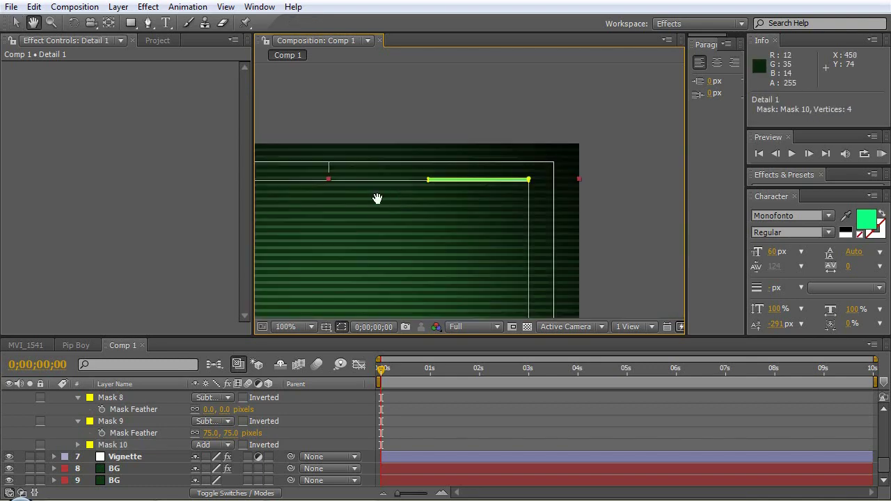
drag(378, 199, 504, 199)
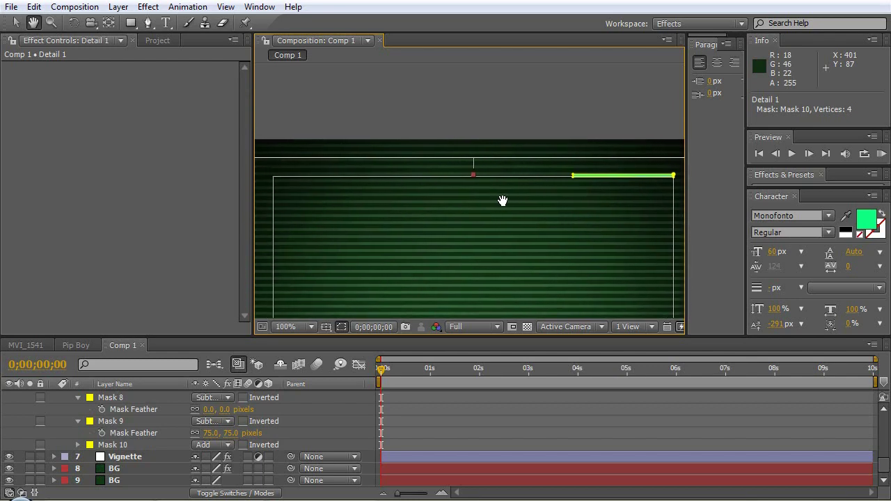
key(v)
click(572, 176)
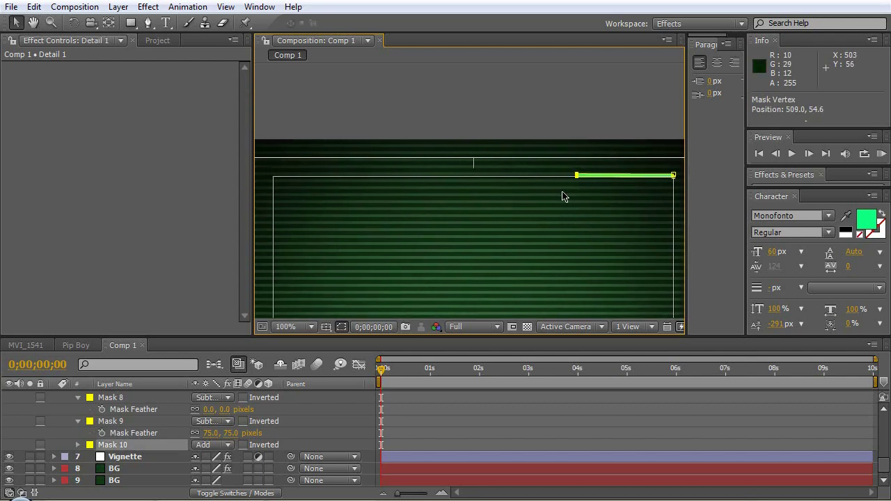
Step: Lock Mask 10 and paste a copy of it into the Detail 1 layer as a new mask
click(113, 446)
scroll(115, 447, up, 1)
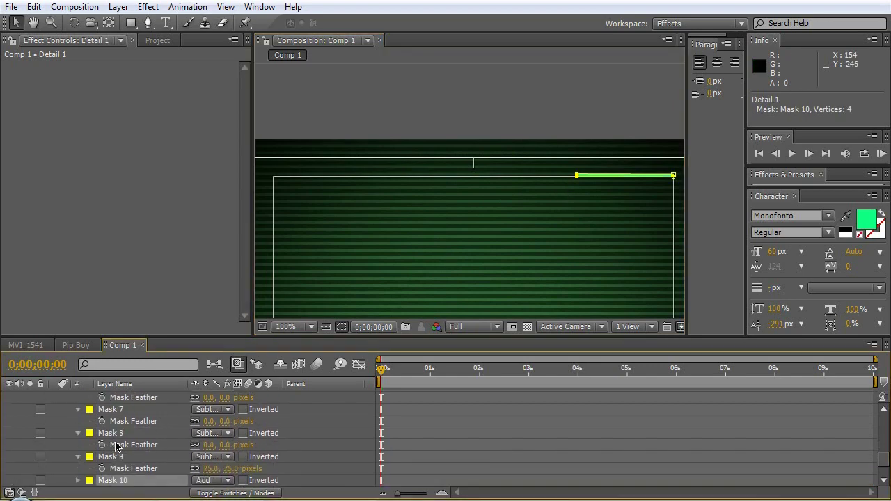
scroll(116, 447, down, 1)
scroll(115, 446, up, 7)
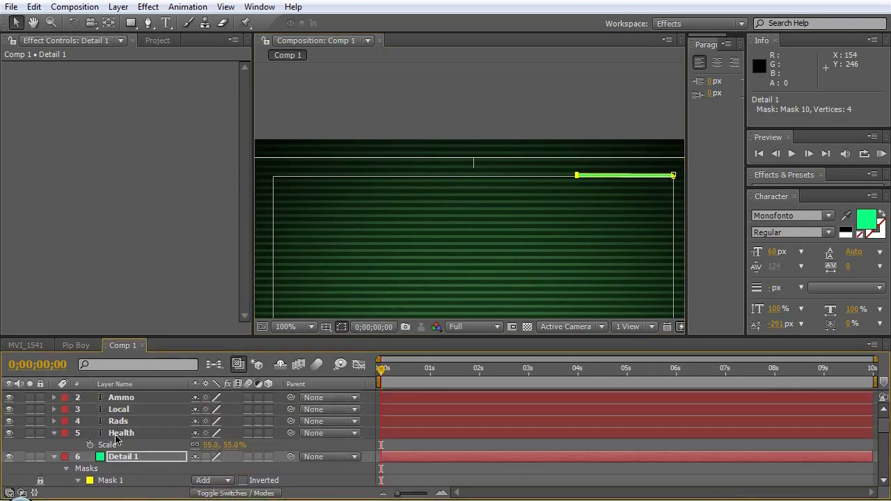
click(122, 457)
scroll(104, 449, down, 7)
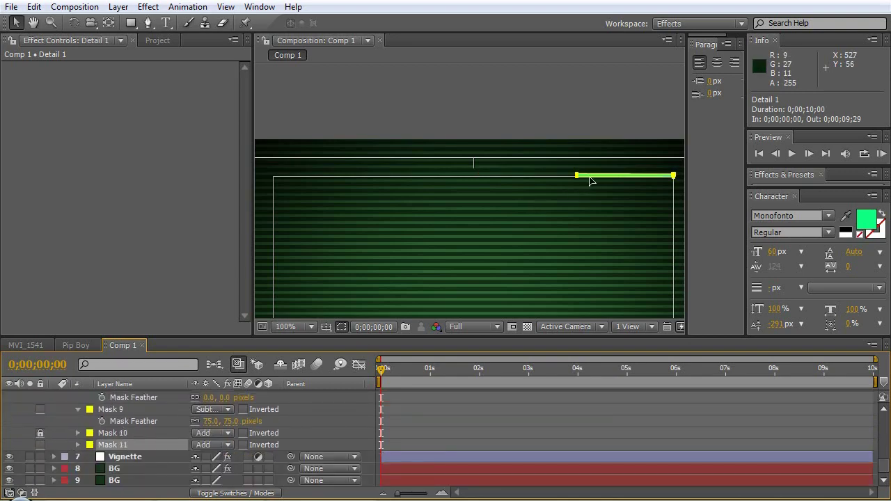
Step: Place the Mask 10 copy left of the original with a gap of about 16 px and extend it leftward to about 180 px long
drag(575, 180, 458, 177)
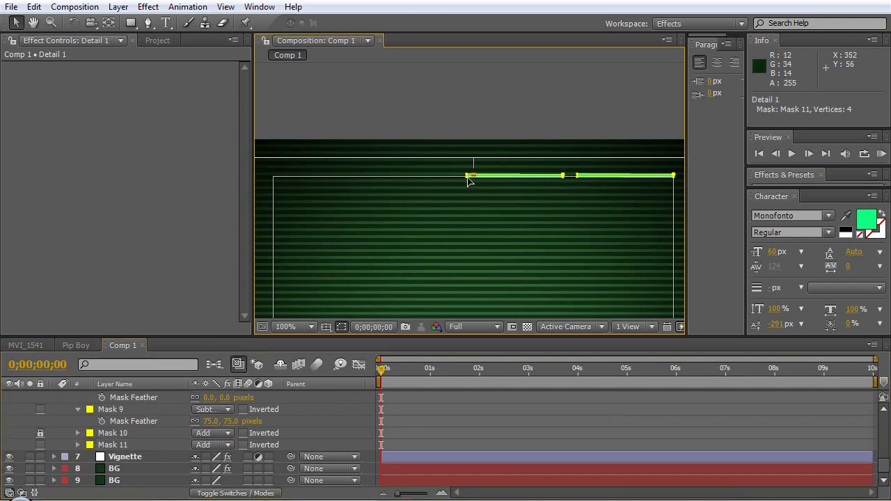
click(467, 176)
drag(466, 180, 410, 181)
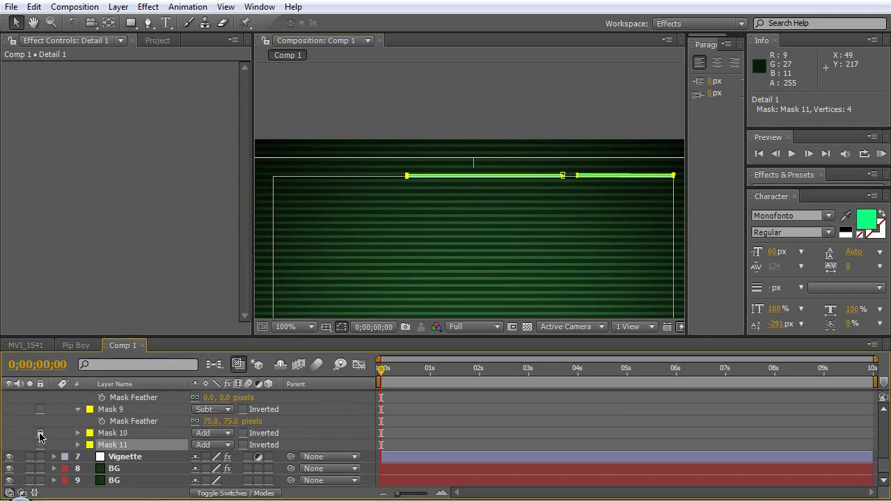
Step: Unlock Mask 10, lock Mask 11 and paste a copy of Mask 11 into the Detail 1 layer
click(110, 432)
click(109, 443)
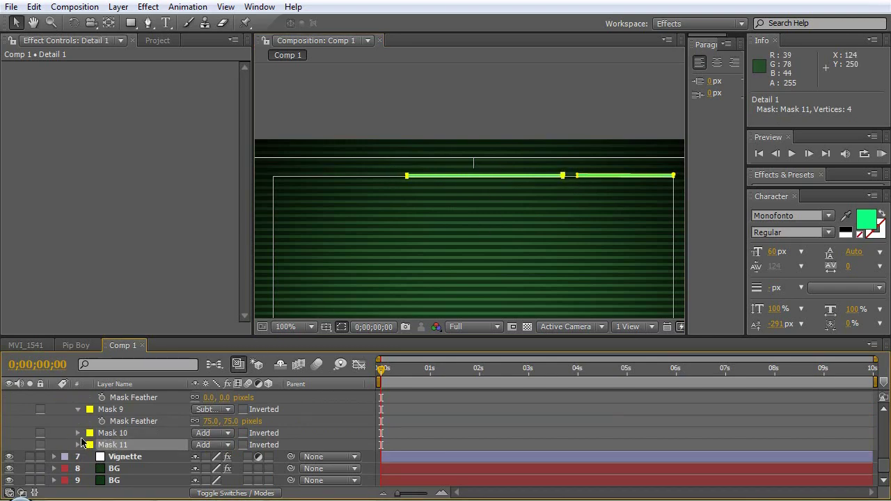
scroll(124, 428, up, 8)
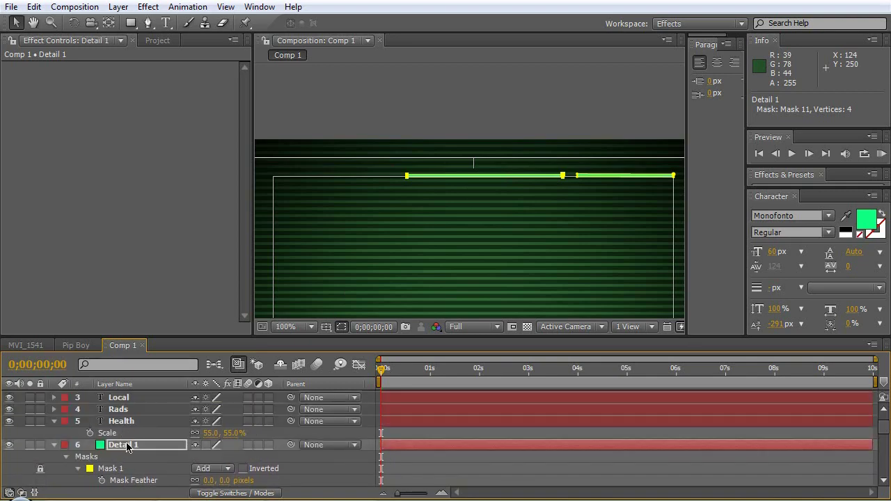
click(127, 447)
scroll(104, 446, down, 8)
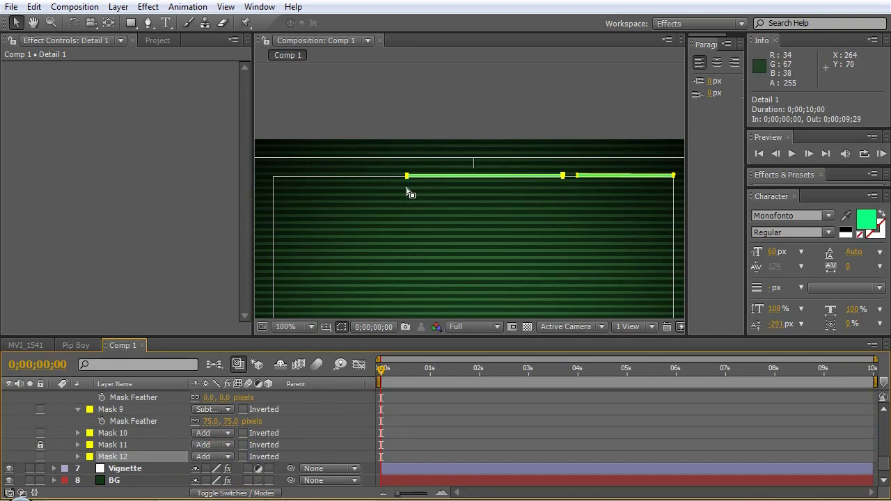
Step: Move the Mask 11 copy left and trim both ends to about 139 px, from the title-safe corner to about 15 px before the middle bar
drag(407, 179, 380, 203)
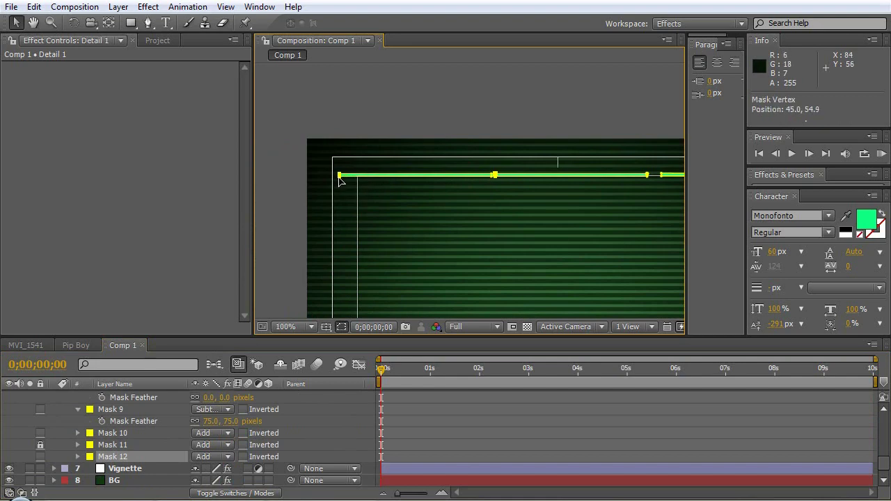
drag(352, 182, 366, 182)
click(525, 188)
click(515, 177)
drag(525, 190, 511, 175)
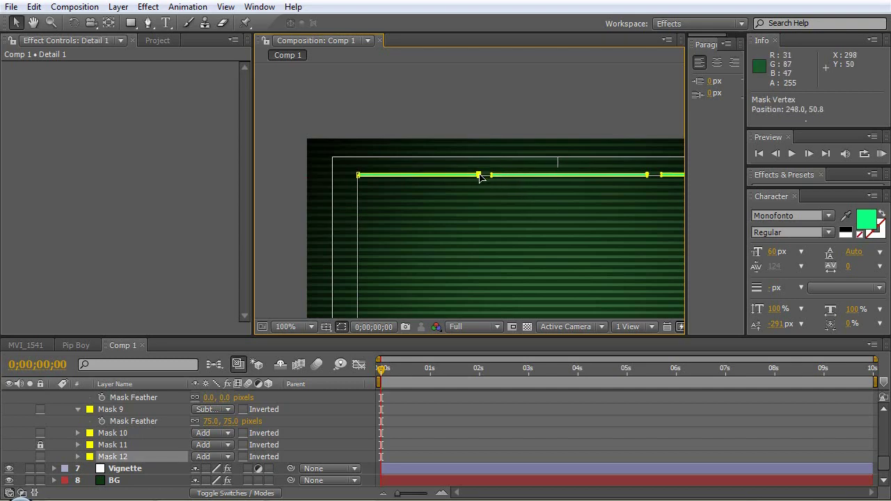
Step: Draw a vertical rectangle mask about 4 px wide and 80 px tall, running down from the upper bar's left end
click(130, 23)
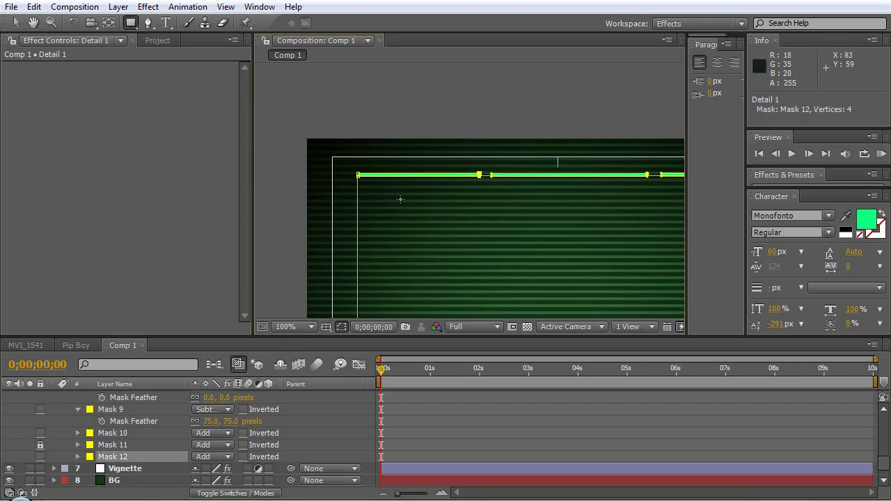
key(period)
drag(433, 204, 499, 215)
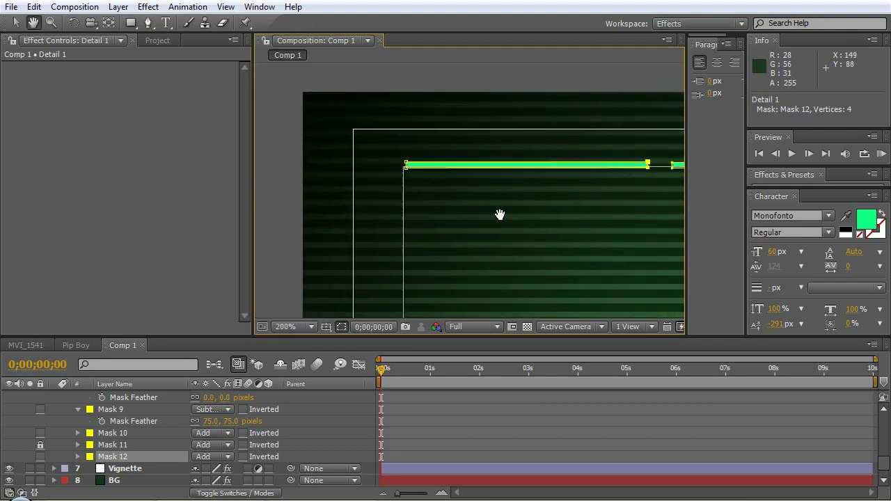
key(period)
drag(366, 175, 397, 189)
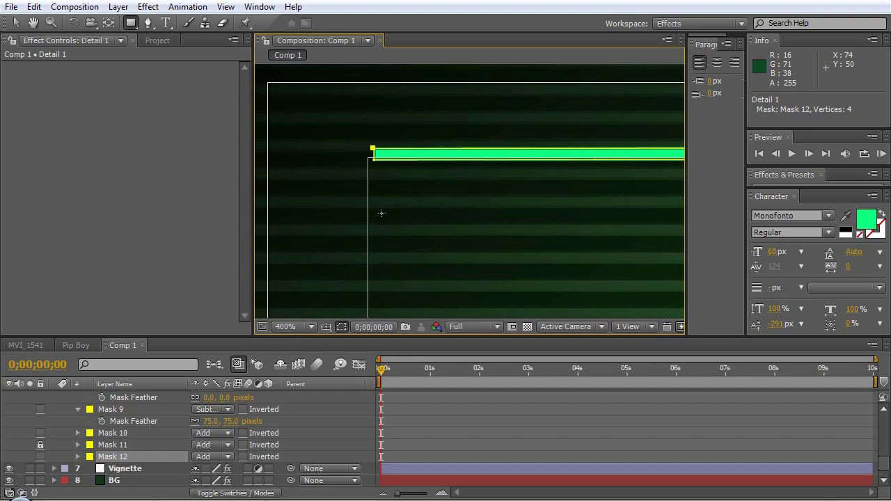
drag(373, 148, 383, 370)
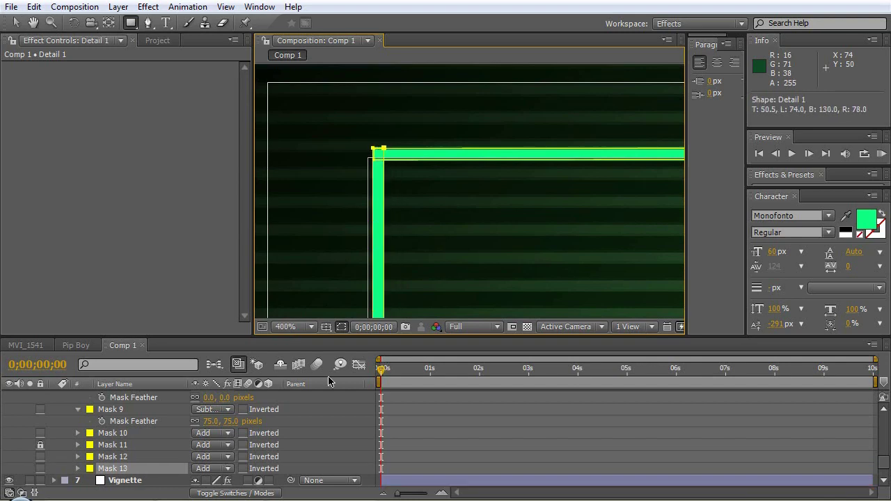
Step: Unlock Mask 11, lock the vertical Mask 13 and paste a copy of Mask 13 into the Detail 1 layer
click(40, 447)
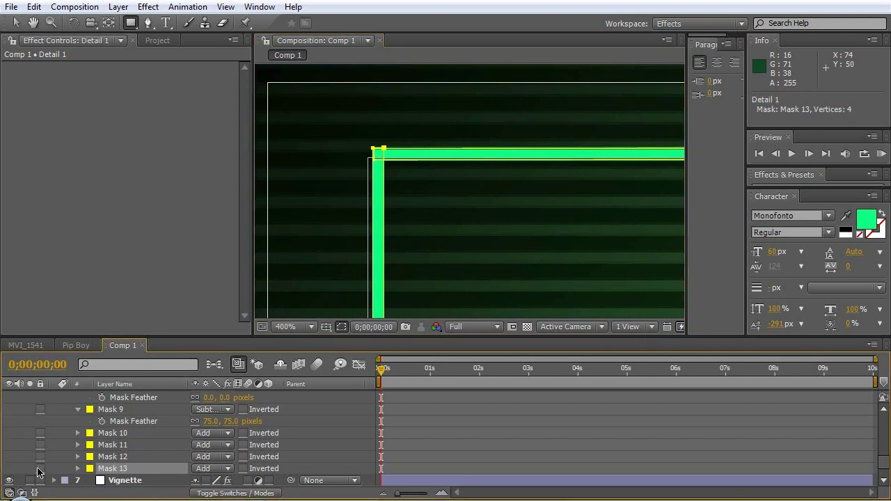
click(40, 470)
scroll(125, 445, up, 10)
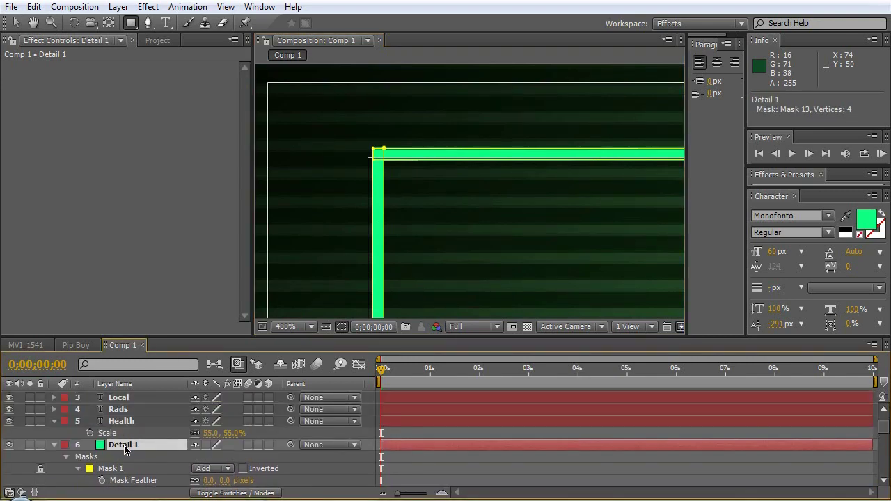
scroll(125, 450, down, 10)
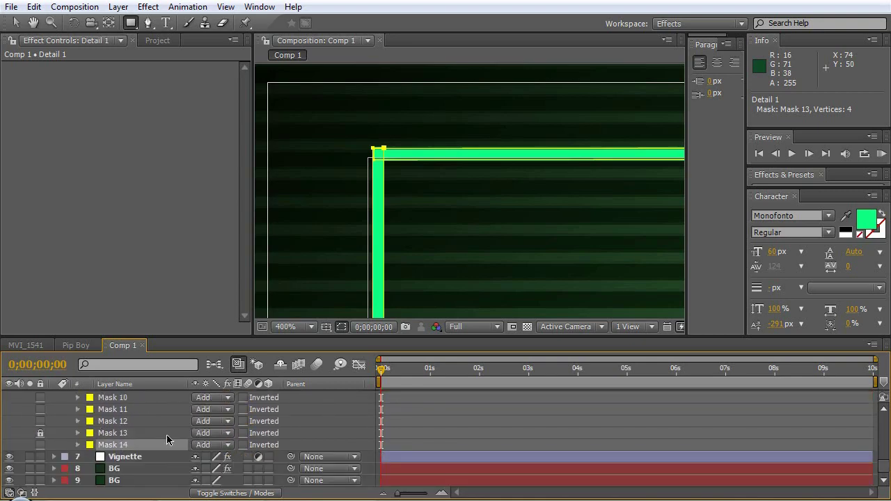
Step: Move the vertical Mask 14 to the right end of the left upper bar and undo the extra paste over it
click(15, 22)
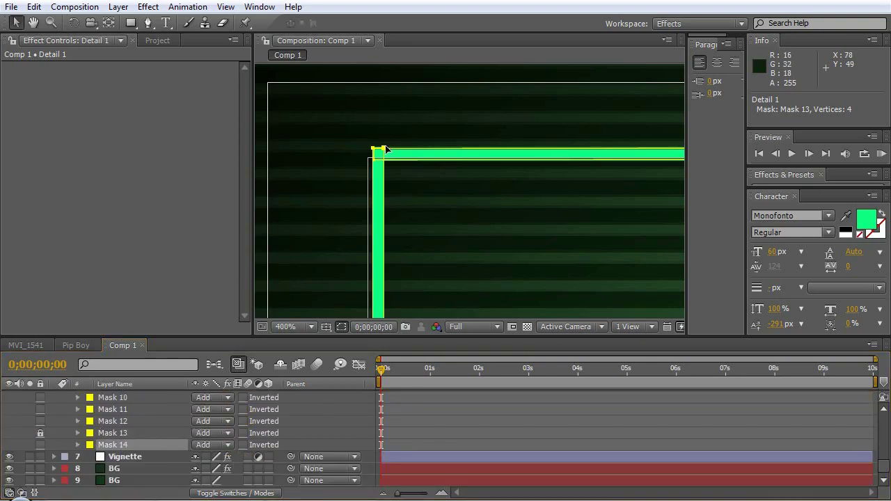
drag(385, 149, 628, 148)
drag(611, 124, 579, 160)
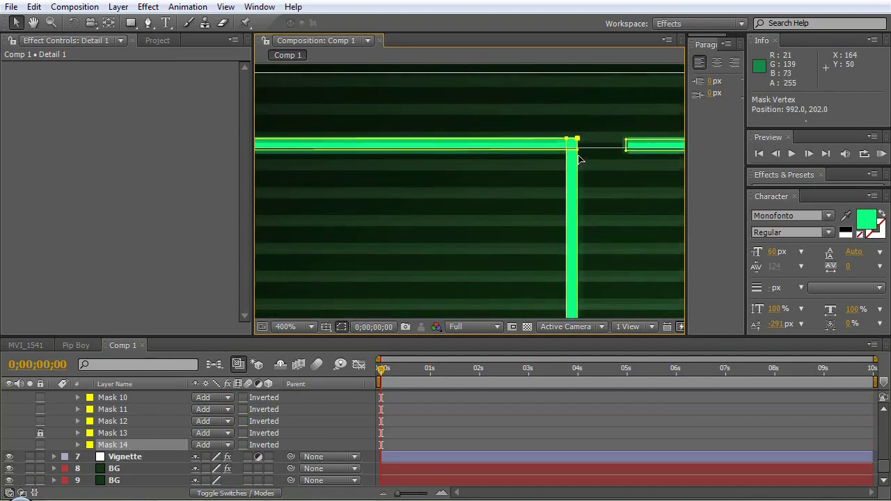
click(469, 174)
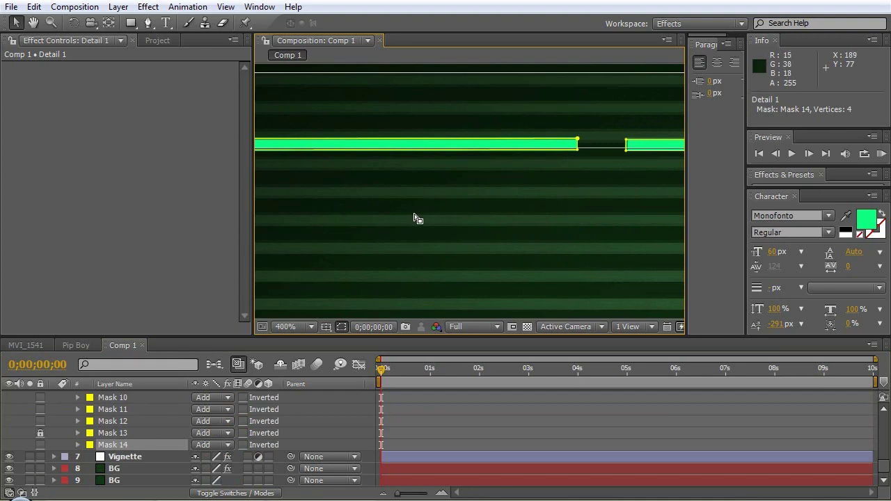
key(ctrl+z)
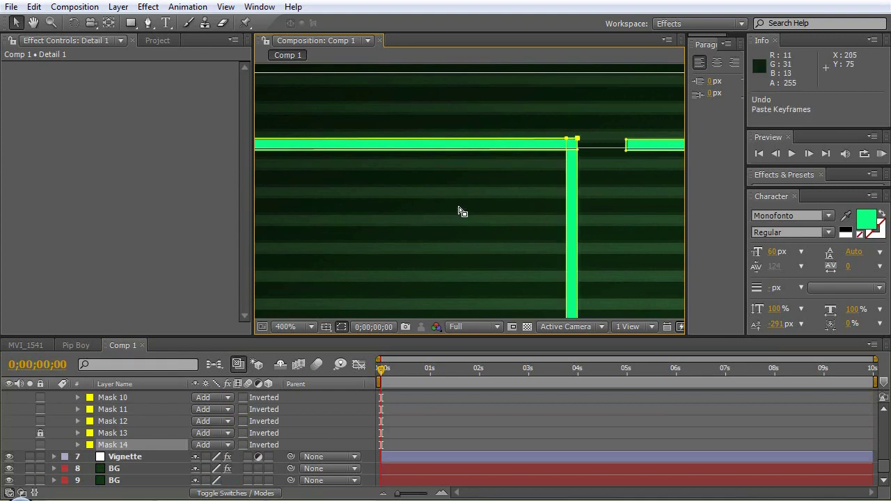
Step: Lock Mask 14 and paste another copy of the vertical bar mask into the Detail 1 layer
click(113, 445)
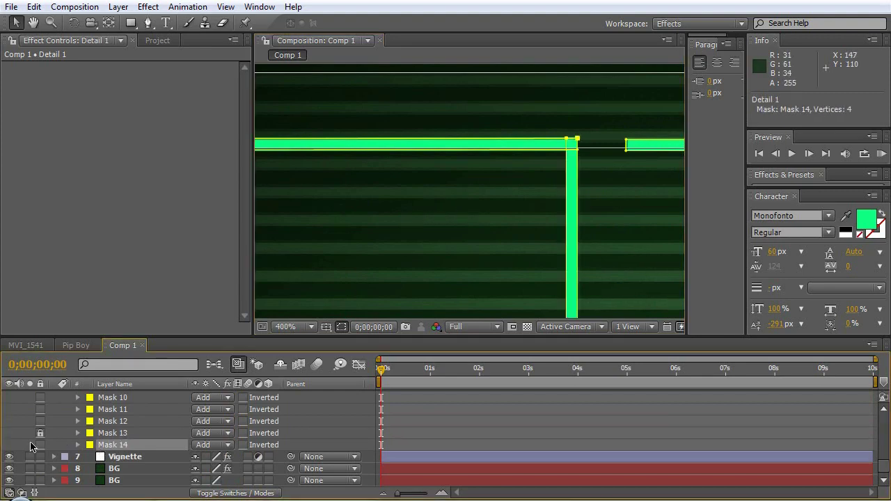
click(40, 445)
key(ctrl+v)
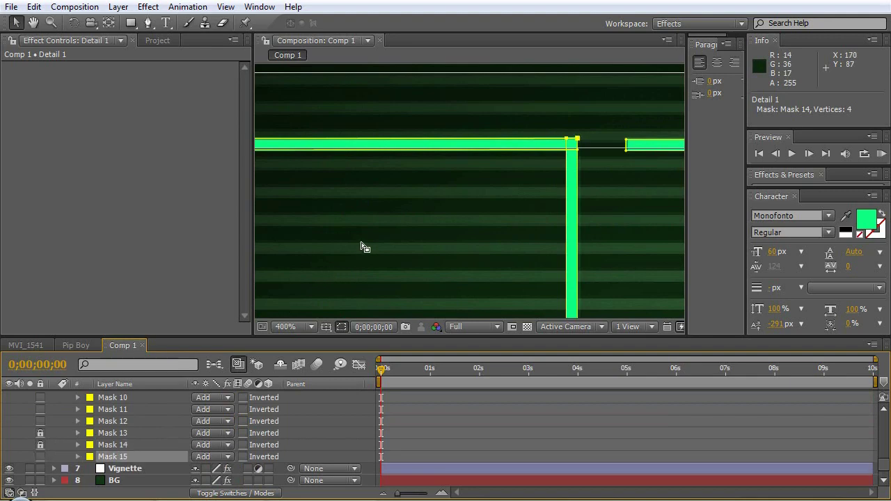
scroll(367, 246, down, 1)
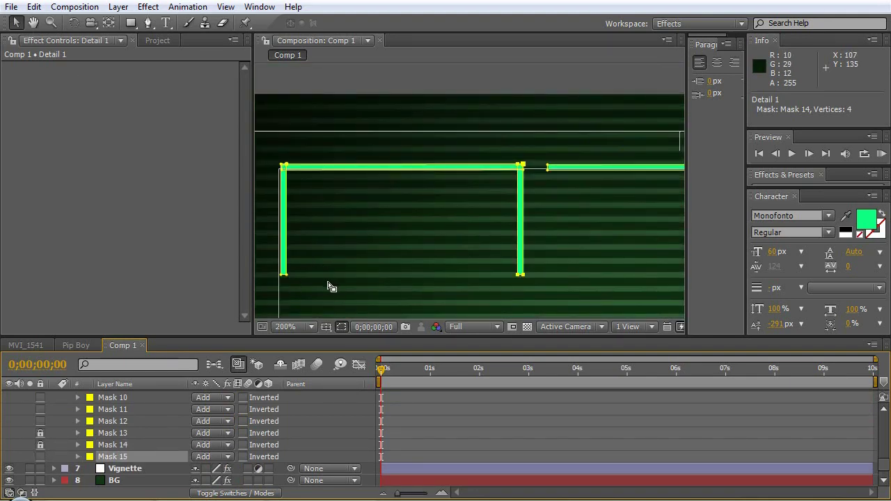
drag(331, 287, 313, 172)
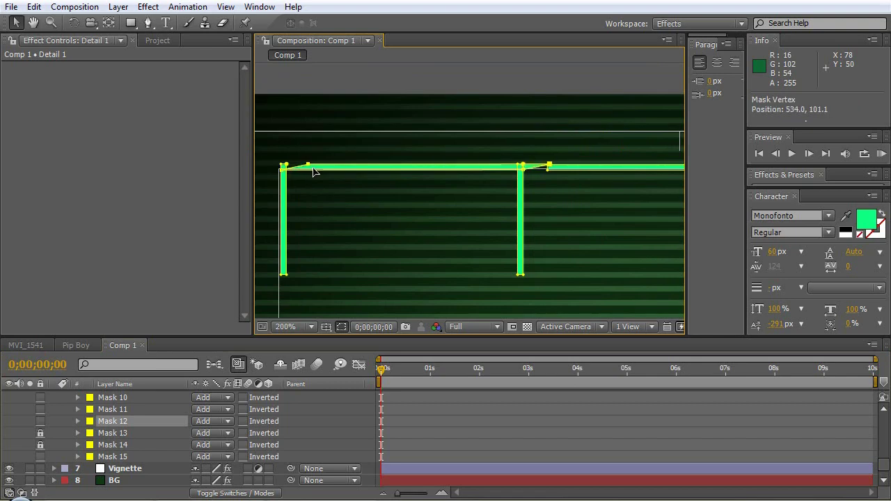
key(ctrl+z)
Step: Lock Masks 10 to 12 so that only the newest vertical mask can be moved, and select Mask 15
drag(42, 444, 40, 398)
click(113, 457)
drag(295, 280, 277, 163)
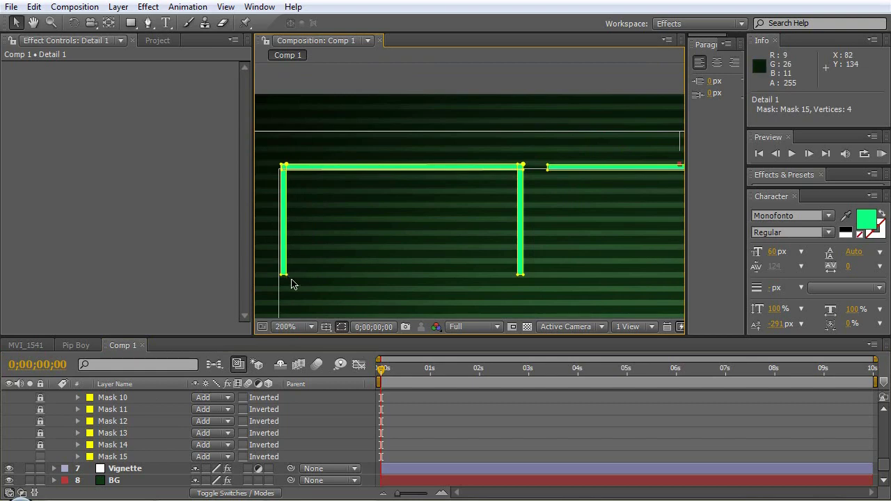
click(101, 460)
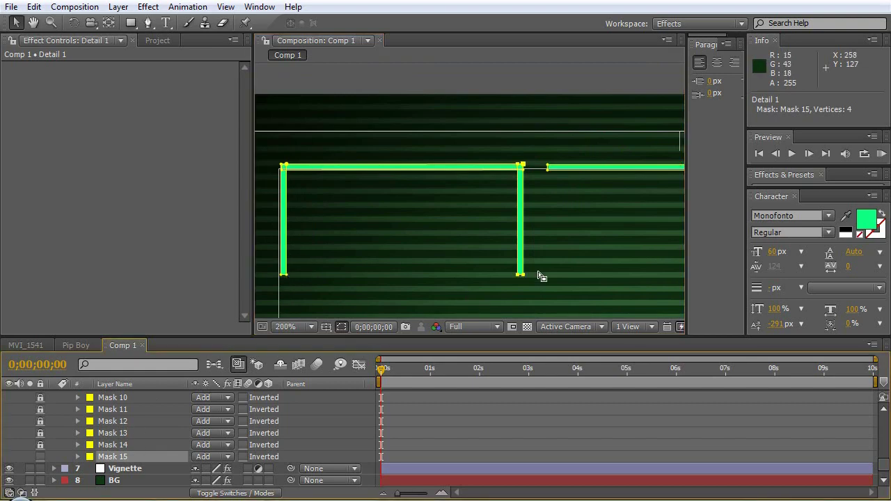
Step: Move the vertical Mask 15 to the right end of the middle upper bar, aligned with the bar's top edge
drag(522, 275, 623, 281)
key(space)
drag(625, 222, 568, 273)
key(v)
key(period)
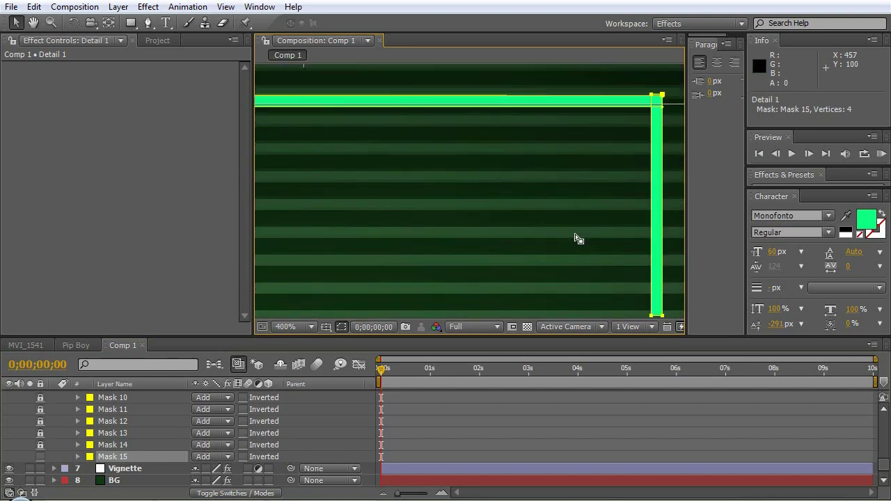
Step: Lock Mask 15 and paste a further copy of the vertical bar mask into the Detail 1 layer
key(h)
drag(611, 167, 367, 196)
drag(460, 248, 410, 174)
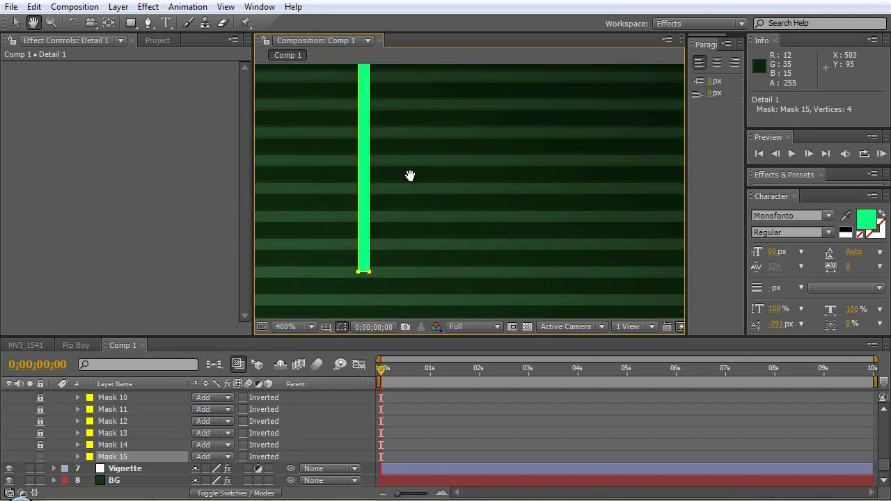
key(v)
click(119, 456)
drag(120, 456, 122, 458)
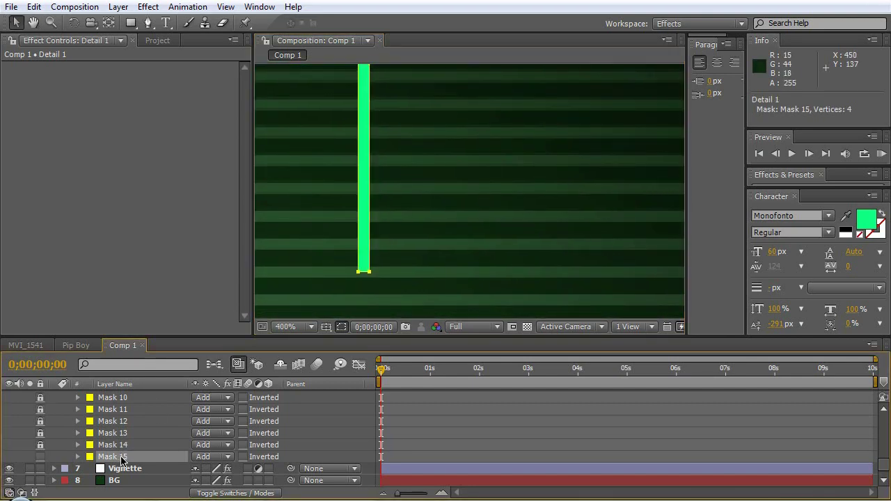
key(f)
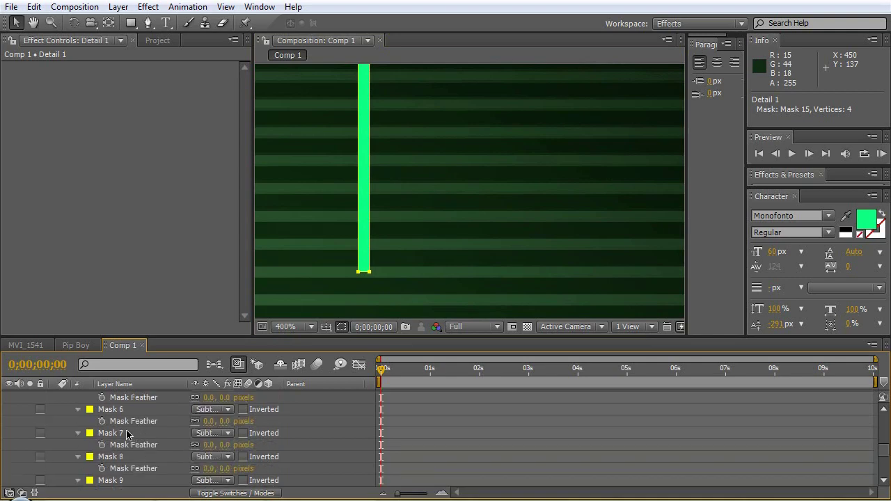
scroll(115, 421, up, 5)
click(117, 411)
key(ctrl+v)
scroll(122, 430, down, 8)
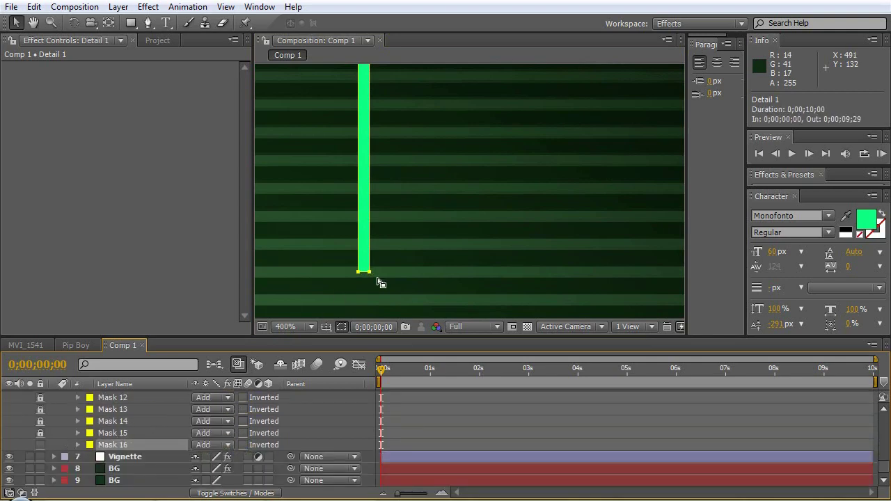
Step: Move the vertical Mask 16 to the right end of the right upper bar, at the title-safe corner
drag(369, 273, 695, 279)
drag(613, 188, 388, 199)
drag(389, 135, 499, 153)
scroll(498, 165, down, 4)
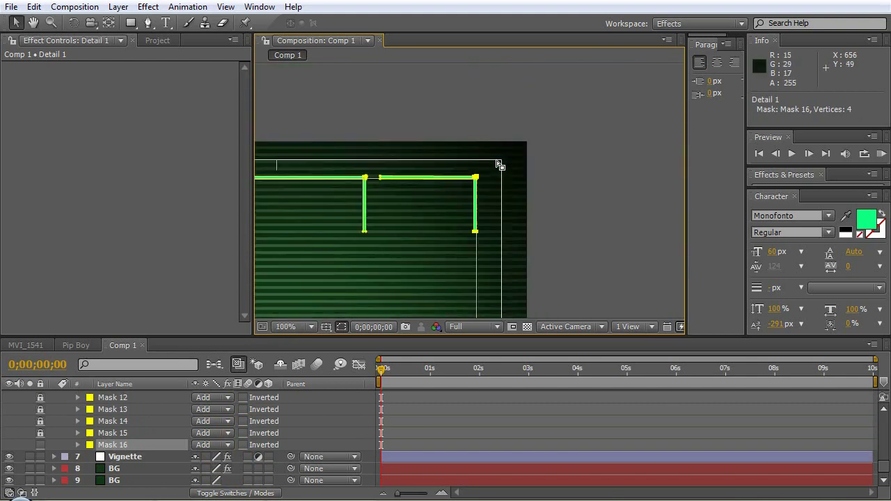
Step: Draw a rectangle mask about 996 px wide and 208 px tall over the upper vertical bars, from y 60, and set it to Subtract
drag(416, 198, 584, 179)
scroll(457, 207, down, 1)
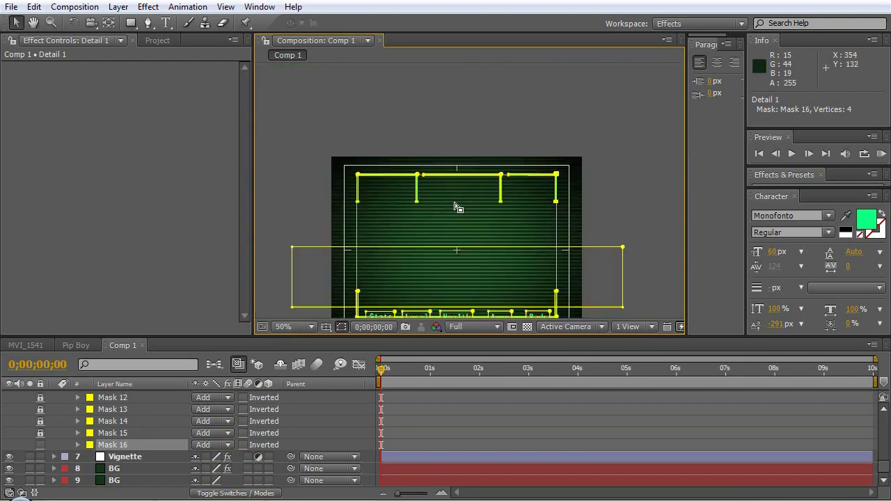
scroll(464, 207, up, 1)
scroll(439, 220, down, 1)
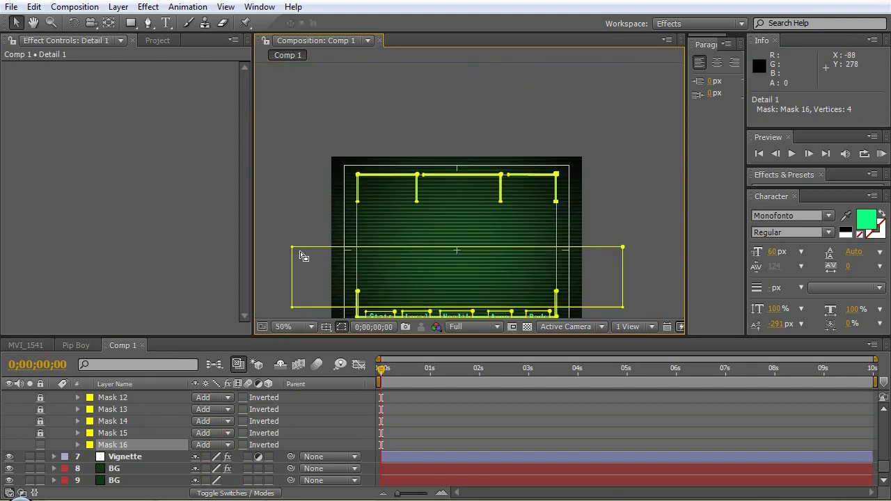
click(130, 22)
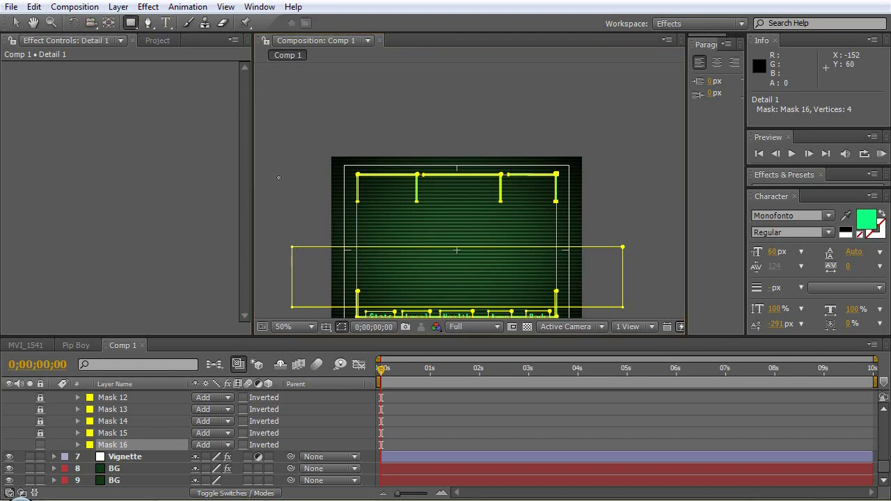
mouse_move(279, 178)
mouse_down()
mouse_move(615, 255)
mouse_move(625, 248)
mouse_up()
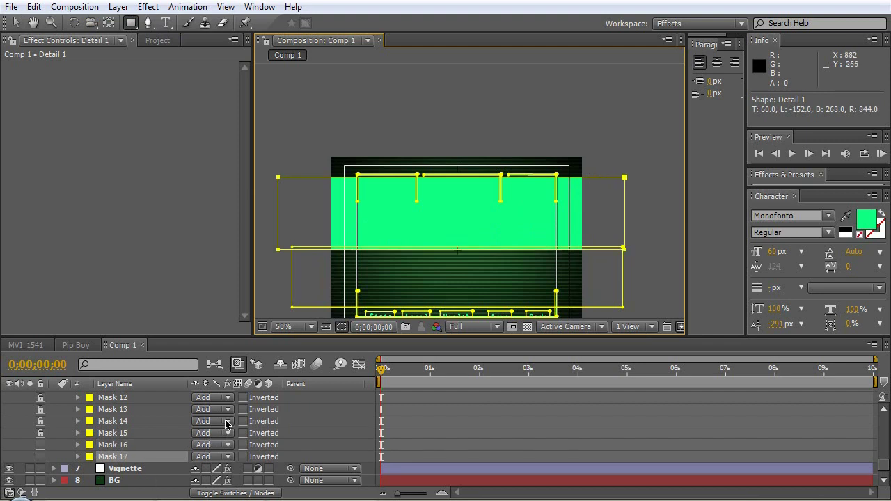
click(220, 456)
click(226, 425)
Step: Set the Mask Feather of the subtracting Mask 17 to 21 pixels so the upper vertical bars fade out
key(u)
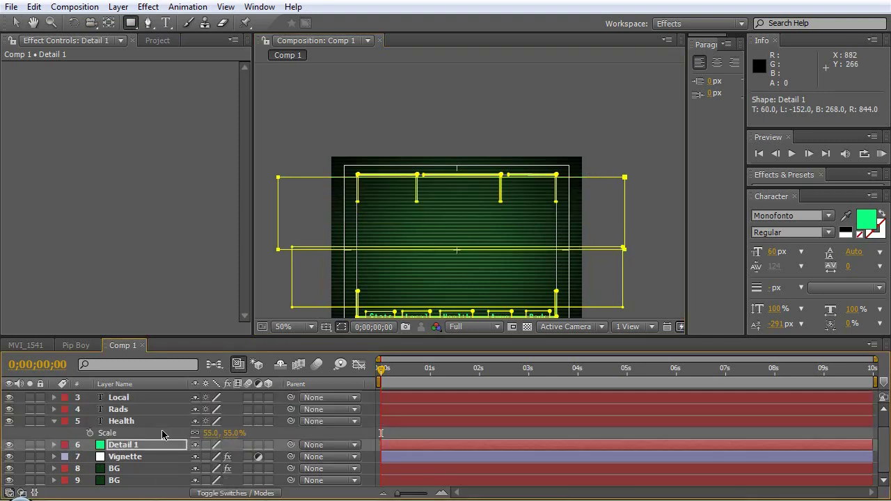
key(f)
scroll(128, 433, down, 10)
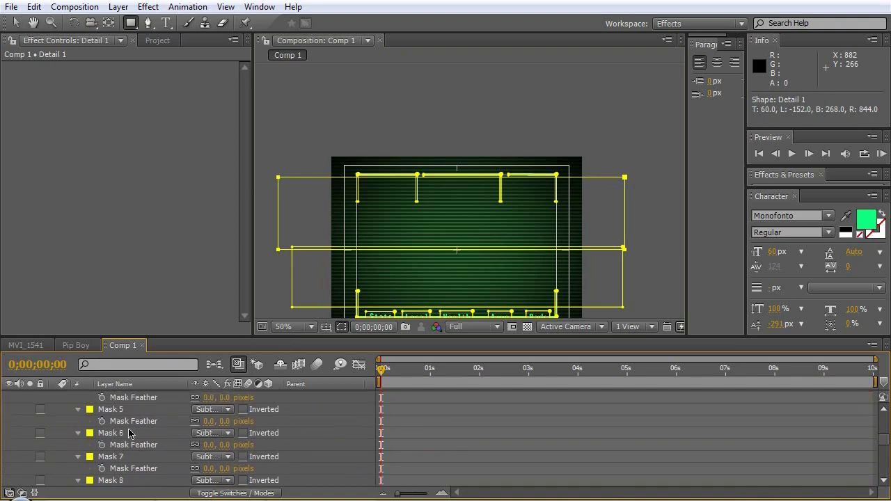
scroll(153, 463, down, 1)
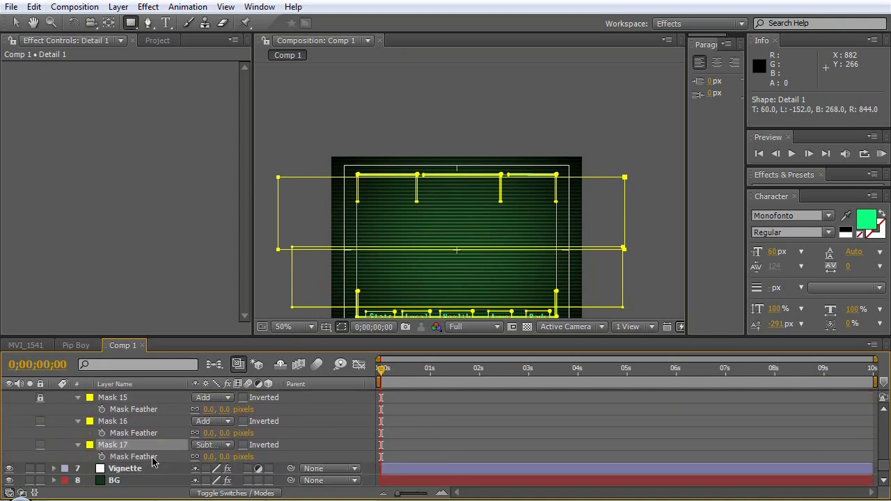
click(341, 327)
scroll(376, 226, up, 2)
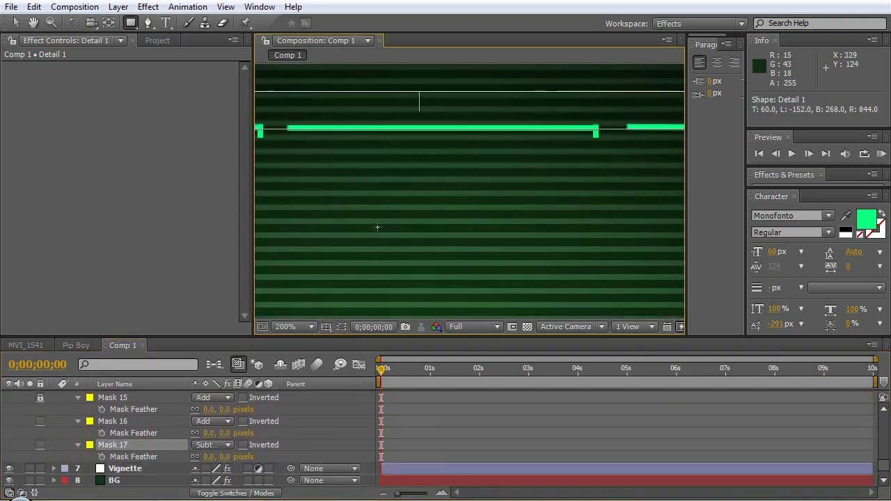
key(space)
drag(377, 226, 597, 241)
drag(424, 227, 430, 227)
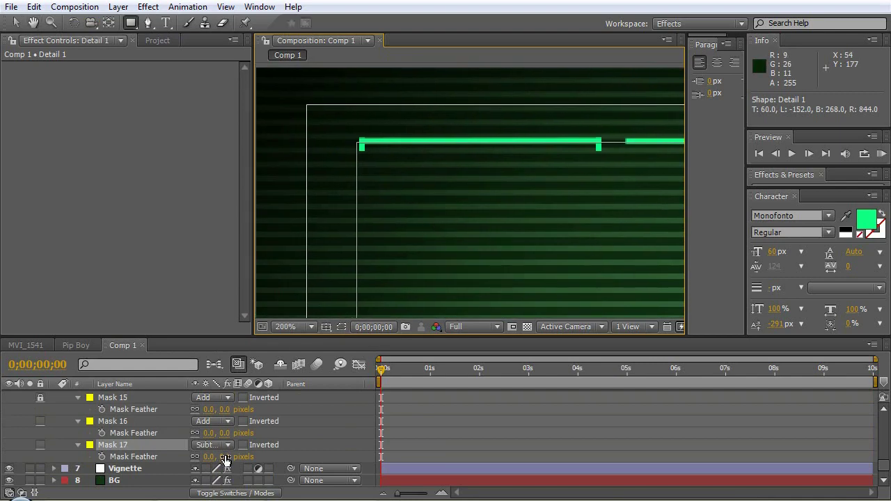
drag(228, 457, 243, 460)
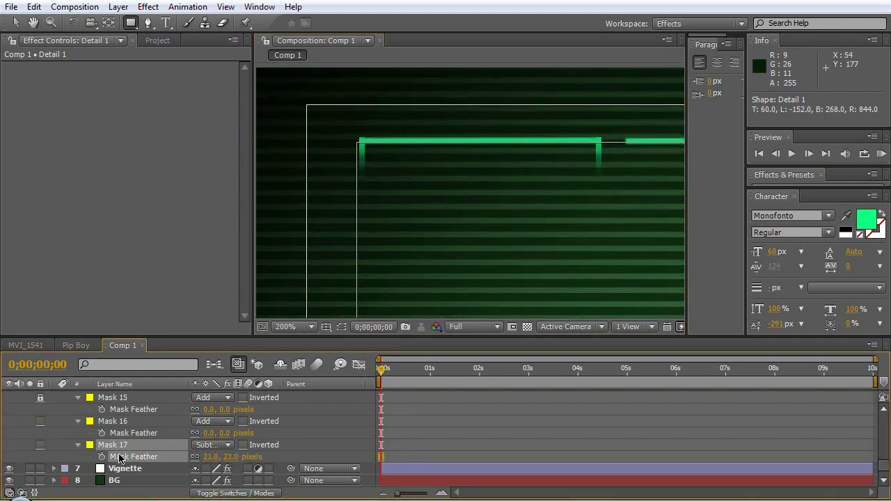
Step: Move the top edge of the subtracting Mask 17 down by about 8 px, hide the mask outlines and save the project
click(113, 445)
click(340, 327)
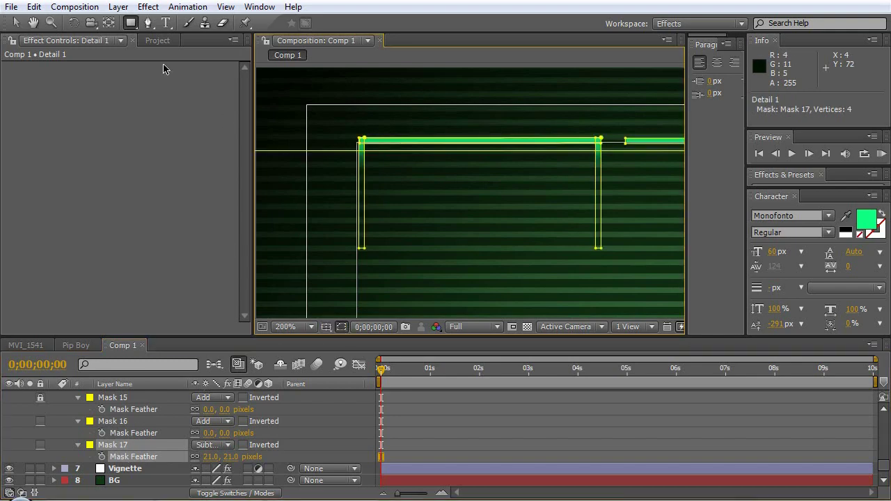
click(33, 22)
drag(364, 175, 742, 184)
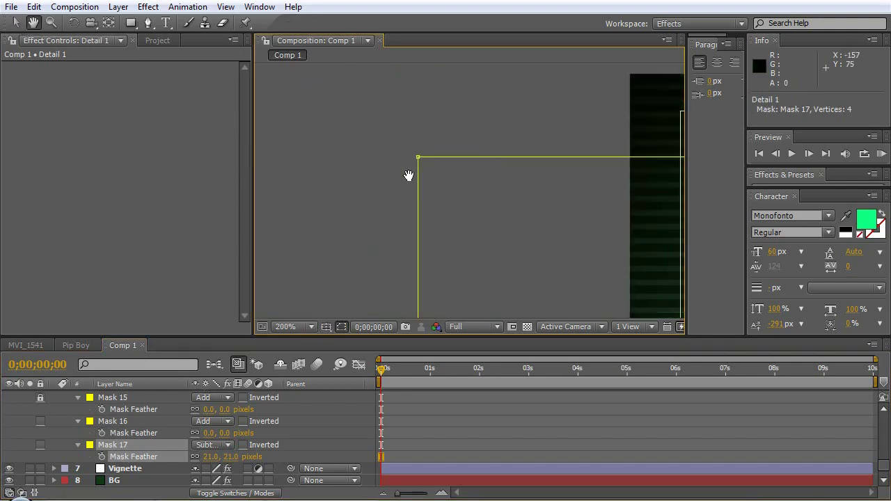
click(419, 158)
key(space)
drag(591, 129, 288, 151)
drag(608, 135, 292, 132)
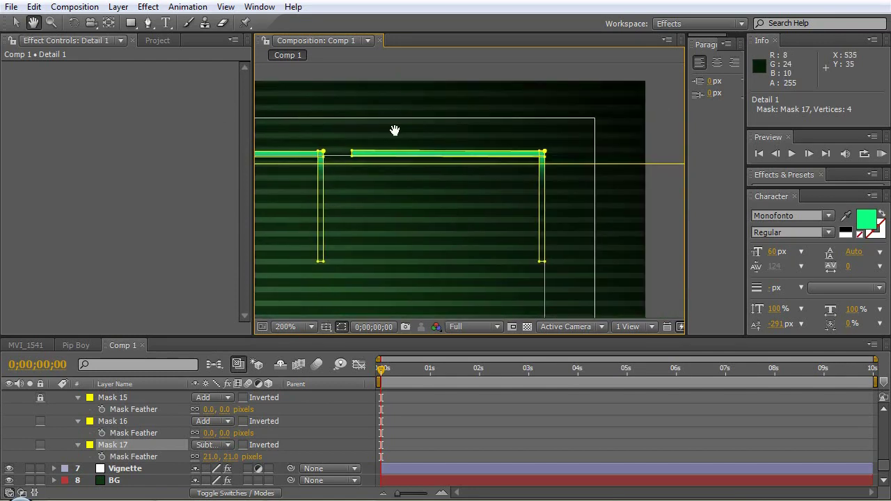
drag(500, 138, 193, 151)
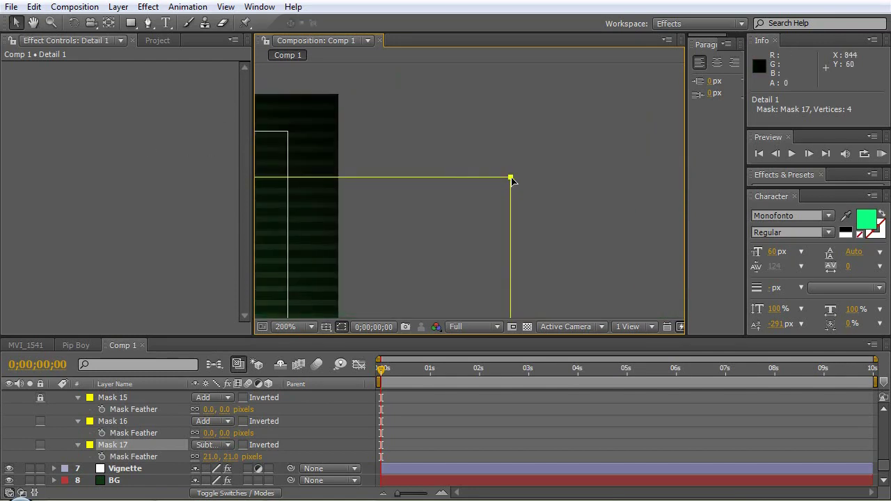
drag(511, 179, 511, 189)
drag(398, 145, 542, 138)
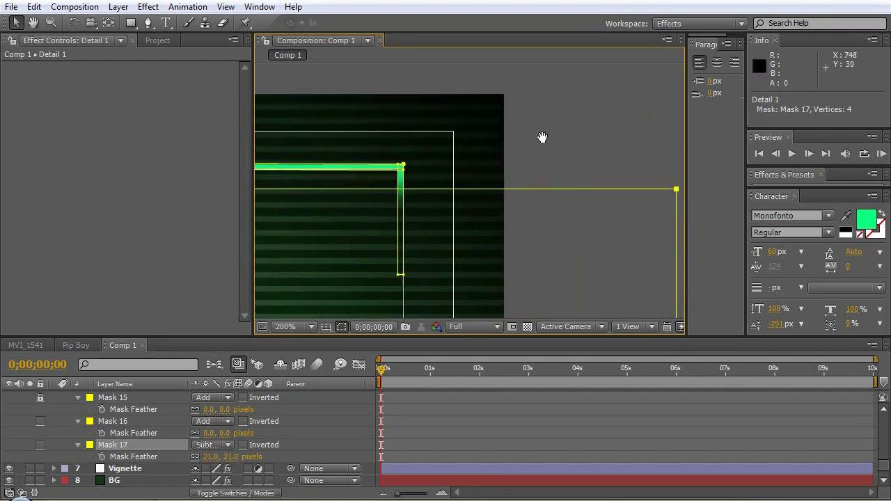
click(342, 328)
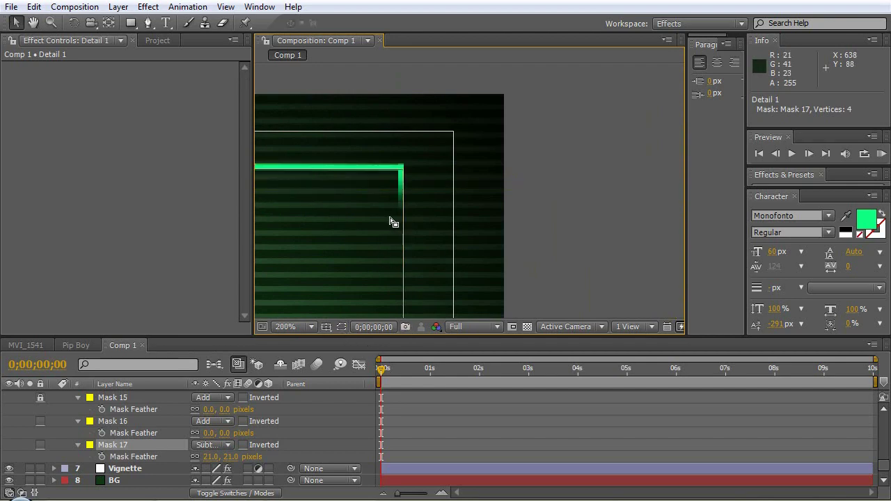
key(ctrl+s)
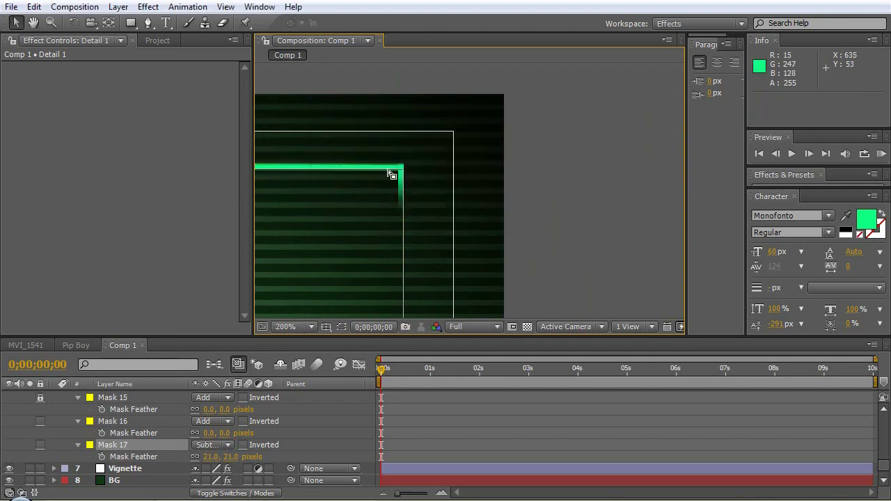
Step: Unlock Masks 10 through 15 of the Detail 1 layer
scroll(390, 174, down, 1)
key(h)
drag(412, 179, 660, 173)
scroll(457, 172, up, 1)
key(space)
drag(403, 169, 451, 181)
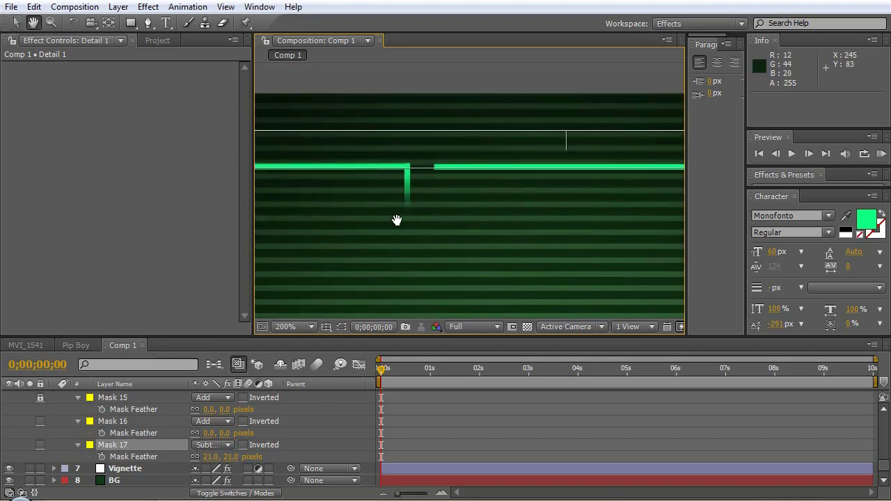
scroll(37, 438, up, 1)
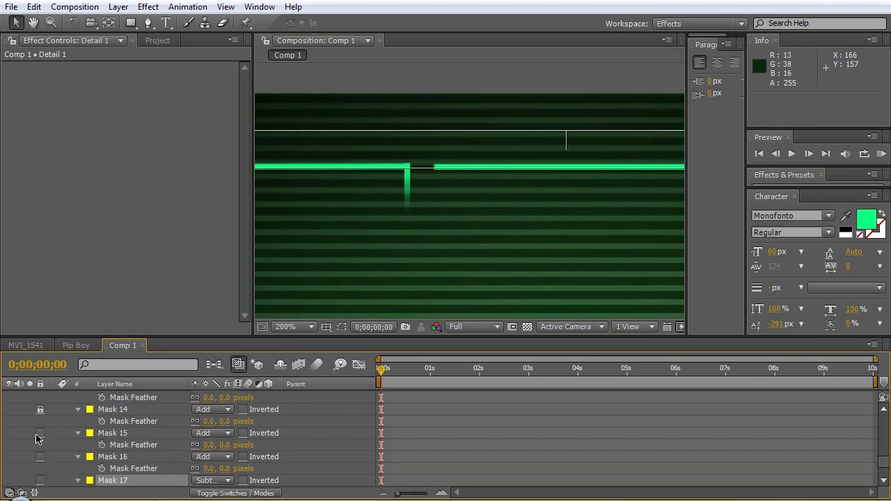
scroll(41, 418, up, 1)
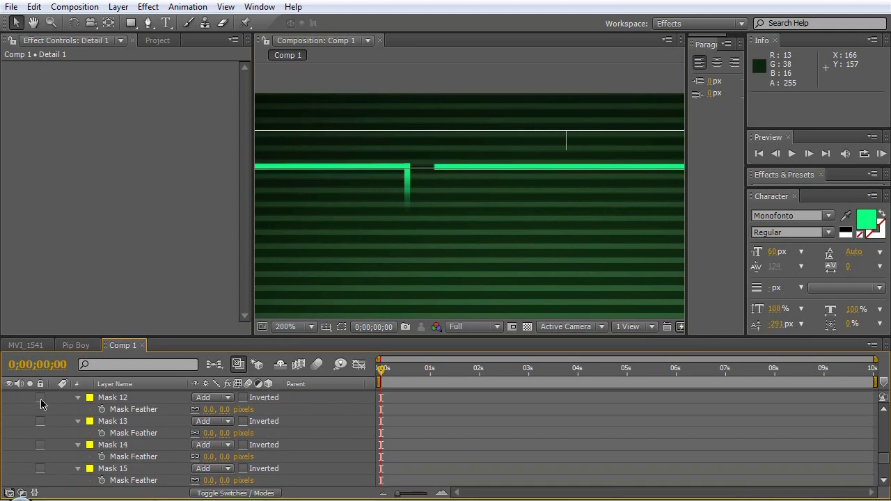
scroll(43, 411, up, 1)
scroll(49, 423, up, 1)
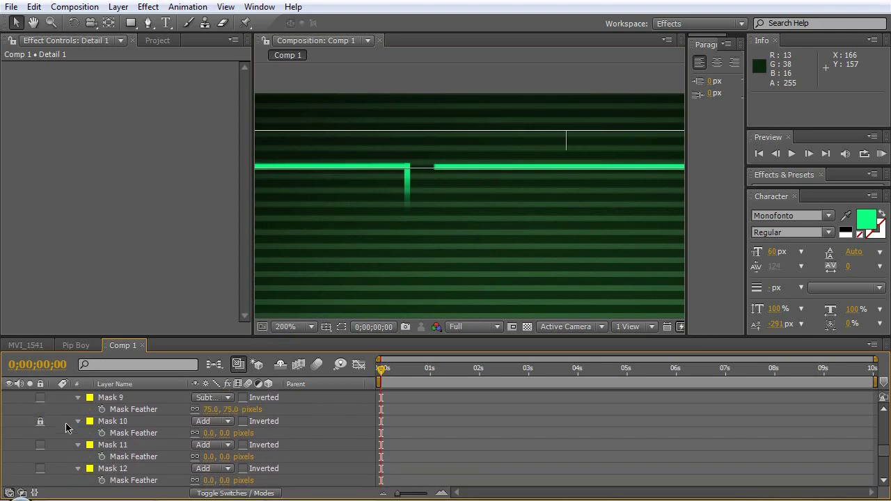
Step: Collapse the property groups of Masks 10 through 15 so only their names are listed
click(78, 421)
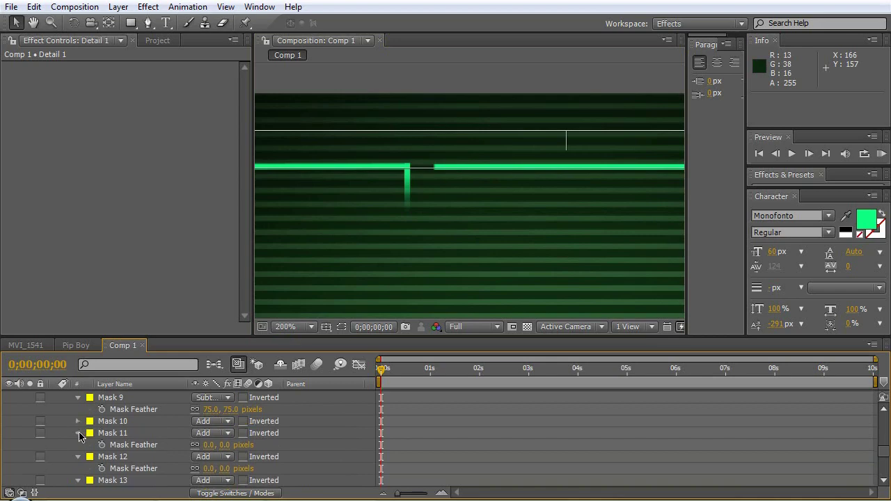
click(78, 433)
click(78, 445)
click(78, 457)
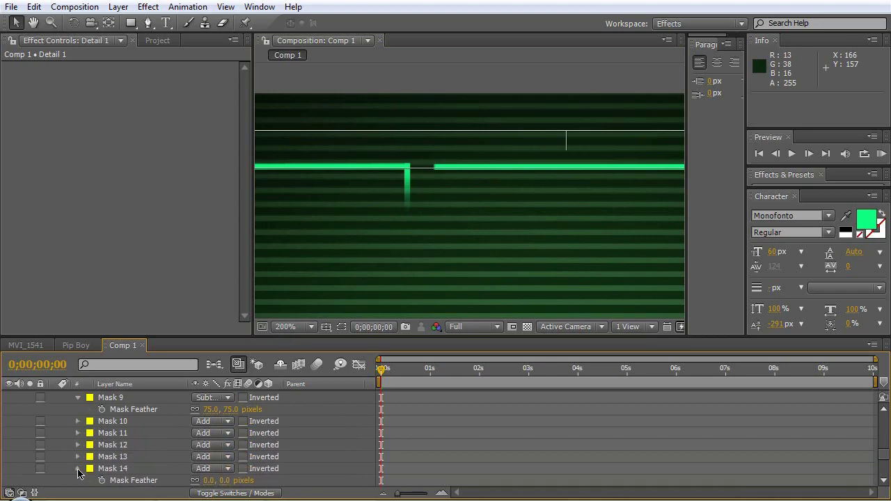
click(78, 468)
Step: Select Mask 10, show the mask outlines and examine how the vertical end bars meet the upper horizontal bars
click(111, 421)
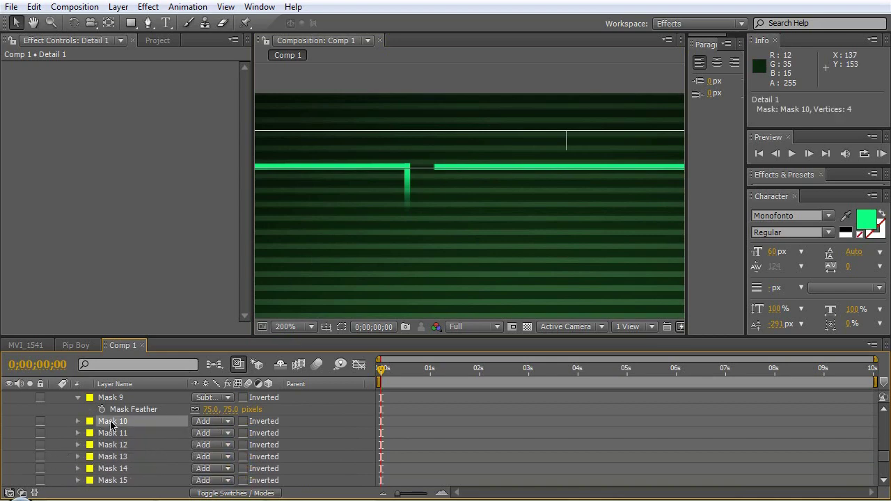
drag(390, 215, 519, 217)
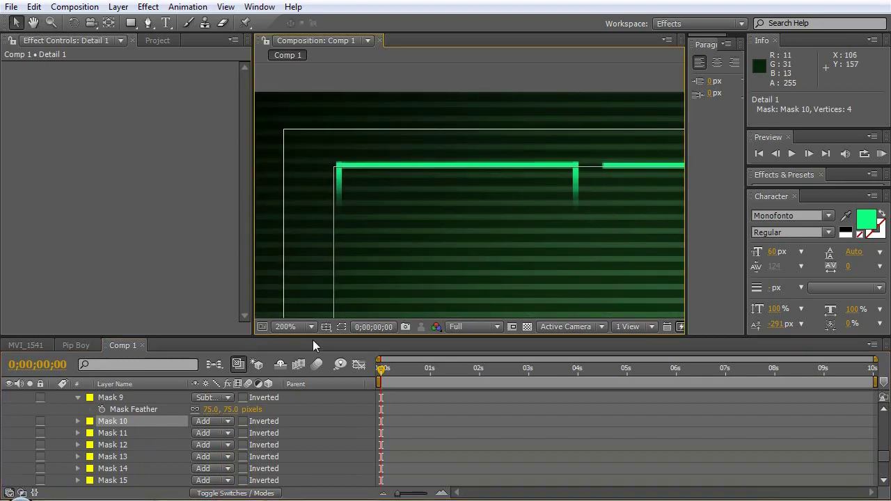
click(341, 326)
scroll(99, 445, down, 1)
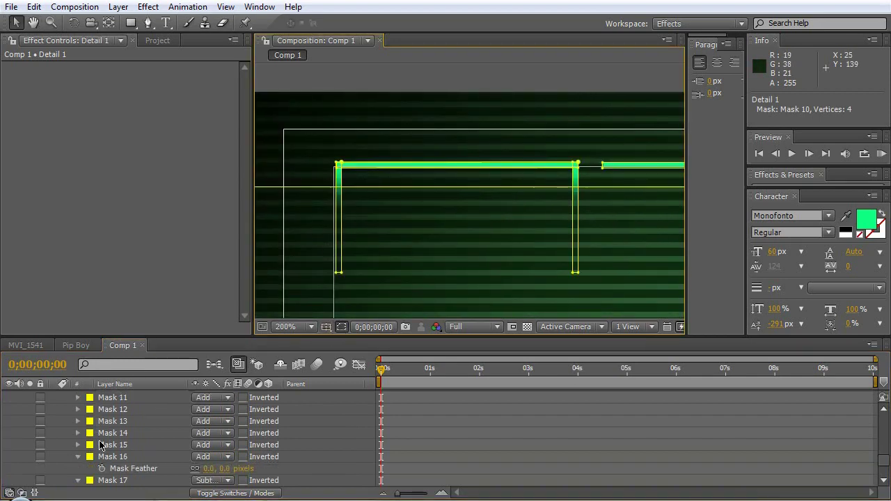
scroll(124, 449, up, 1)
drag(541, 229, 211, 213)
mouse_move(579, 171)
mouse_down()
mouse_move(369, 188)
mouse_move(577, 186)
mouse_up()
drag(330, 198, 604, 197)
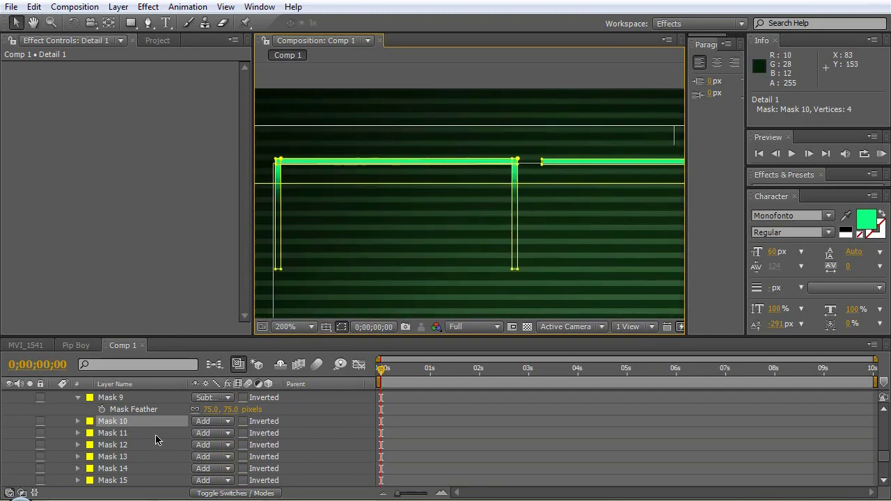
scroll(148, 453, down, 1)
click(119, 458)
shift+click(115, 445)
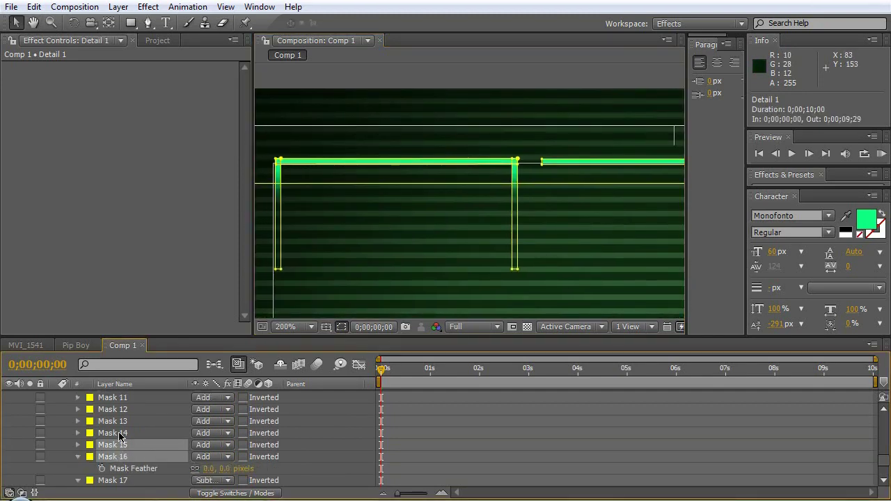
shift+click(118, 433)
shift+click(122, 421)
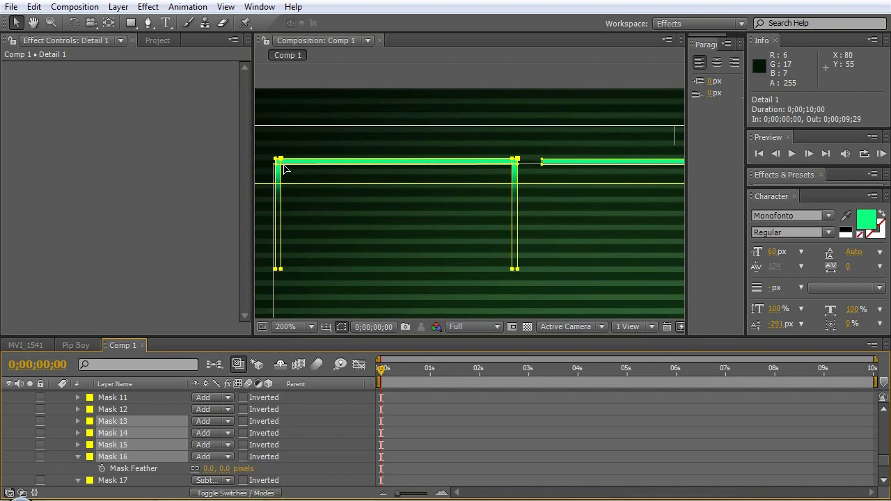
key(KP_0)
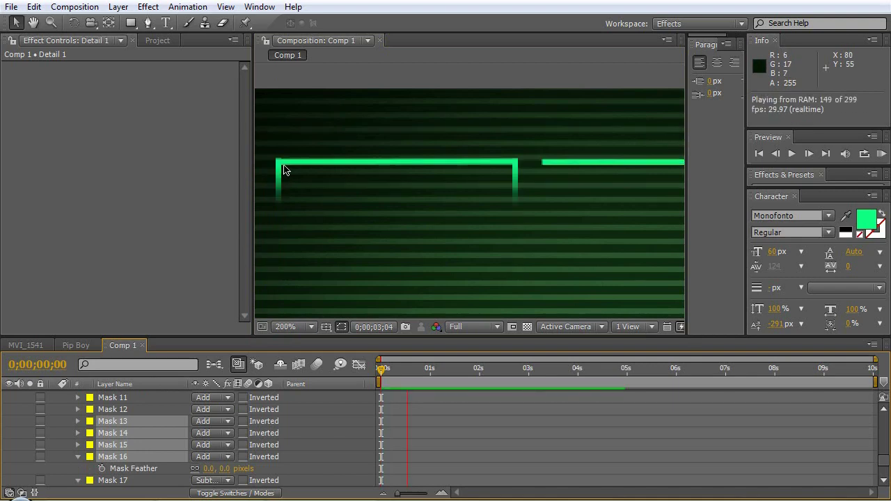
key(space)
key(ctrl+z)
drag(387, 374, 342, 383)
Step: Select the vertical bar Masks 13 through 16 and move them down together by about 2 px
click(114, 458)
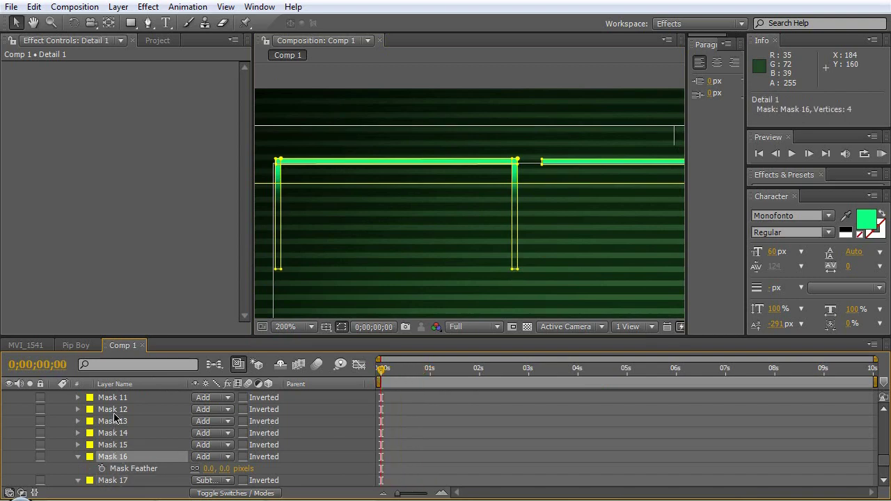
shift+click(117, 422)
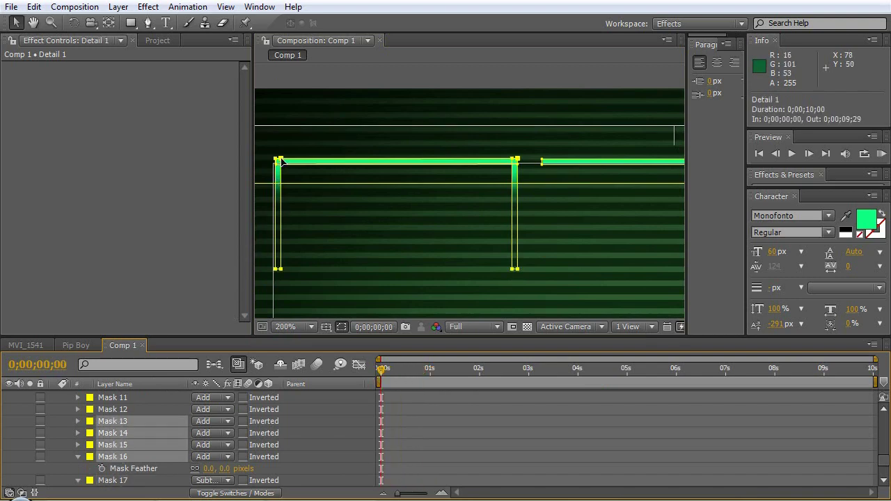
drag(282, 160, 284, 165)
Step: Hide the mask outlines and check the joints between the vertical bars and the upper bars along the whole frame
key(h)
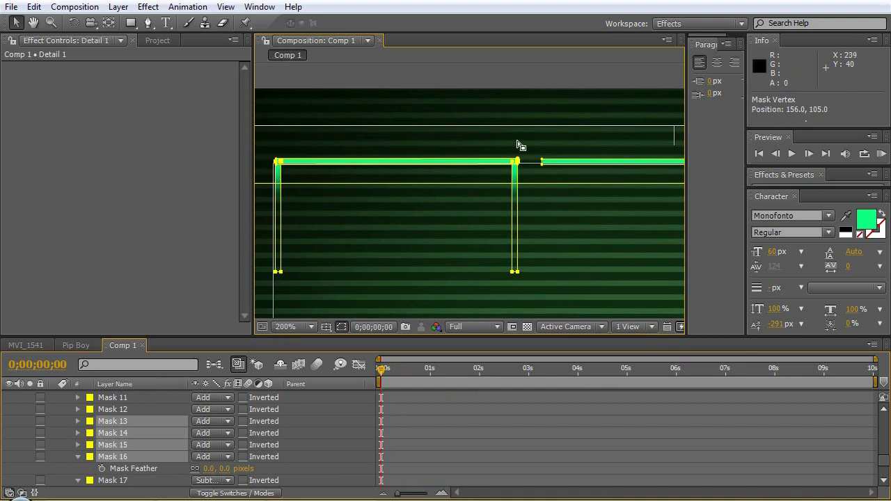
drag(518, 143, 284, 152)
key(v)
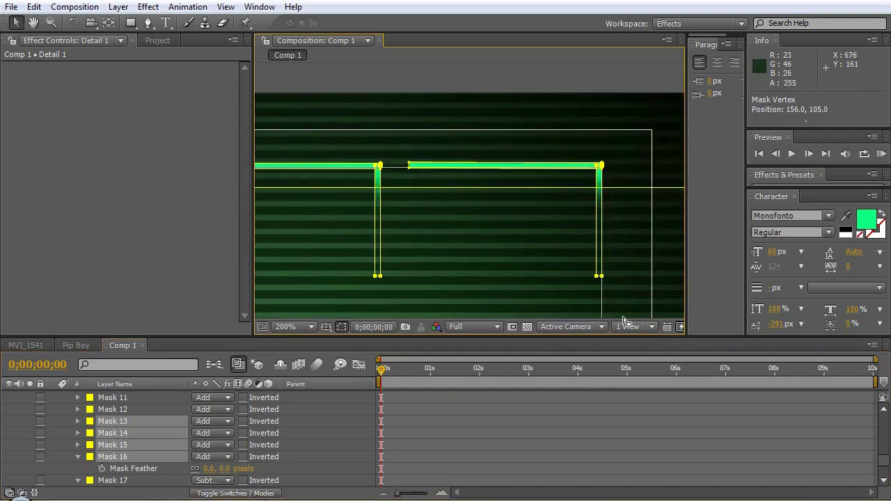
click(341, 327)
drag(357, 217, 489, 215)
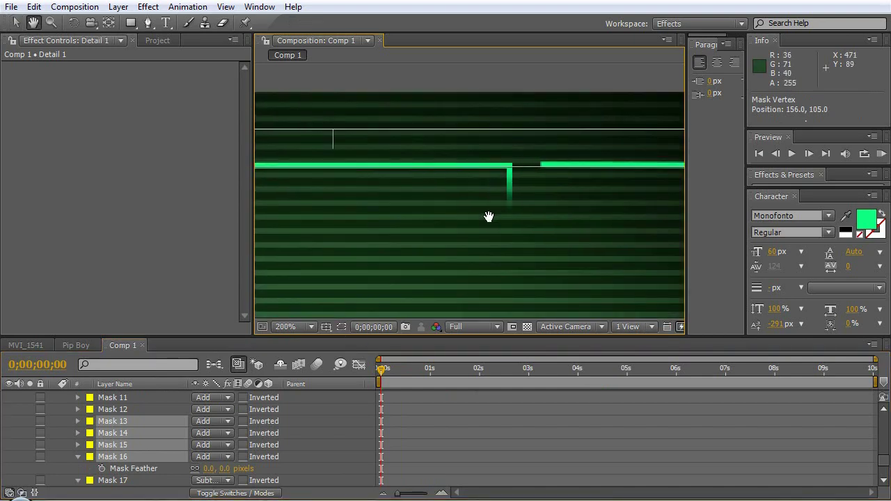
scroll(489, 215, down, 1)
scroll(490, 219, up, 1)
drag(330, 267, 623, 250)
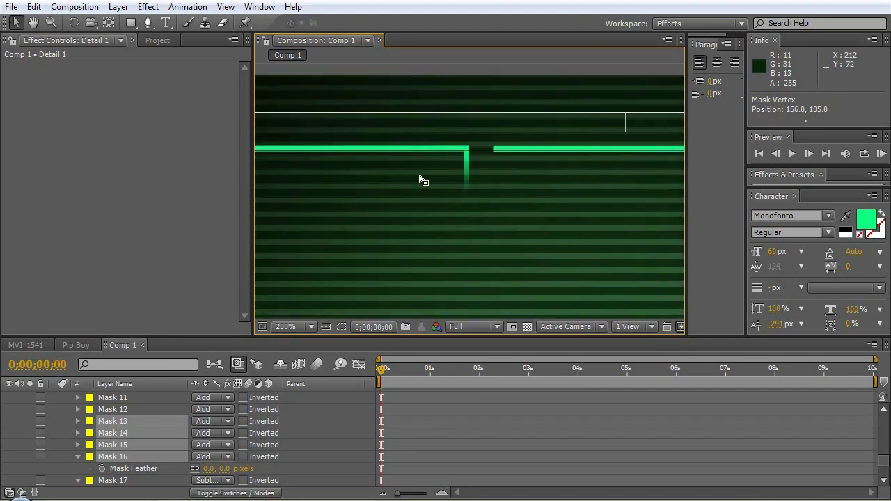
scroll(426, 176, down, 1)
key(space)
drag(510, 181, 467, 179)
key(v)
Step: Open the finished Pip Boy composition and examine how the time, date and battery sit in its top frame
click(76, 345)
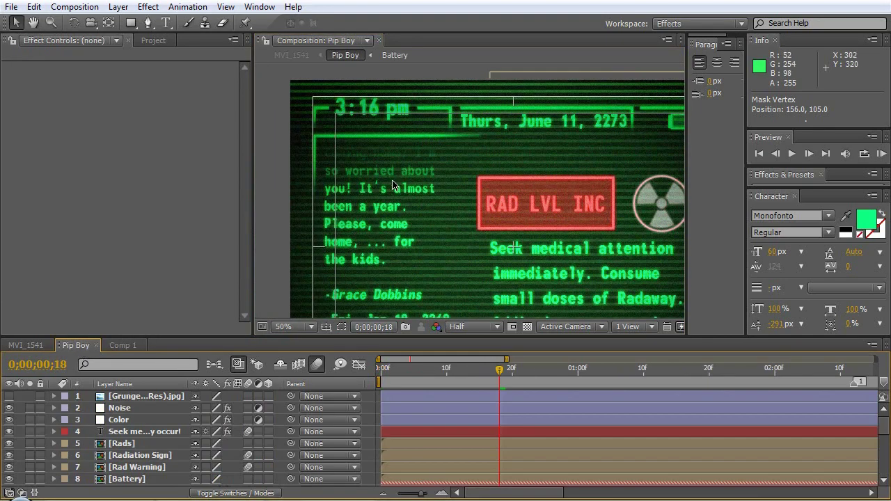
drag(383, 144, 394, 170)
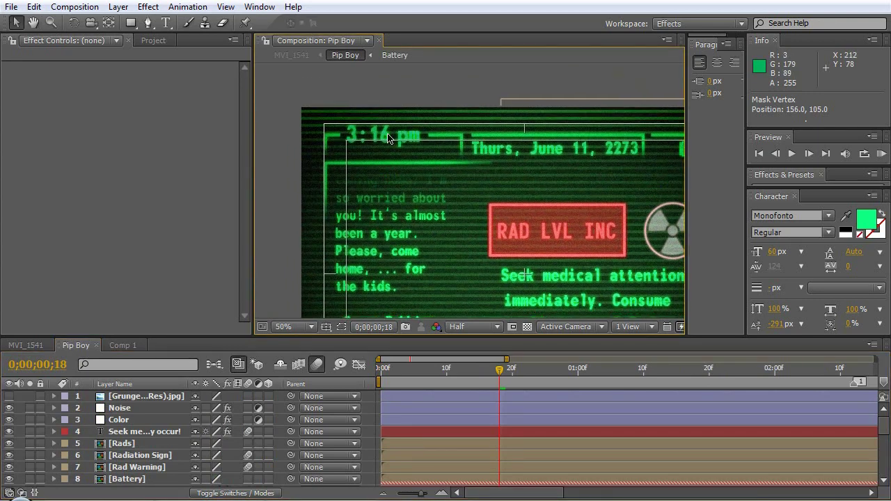
key(space)
drag(479, 135, 417, 134)
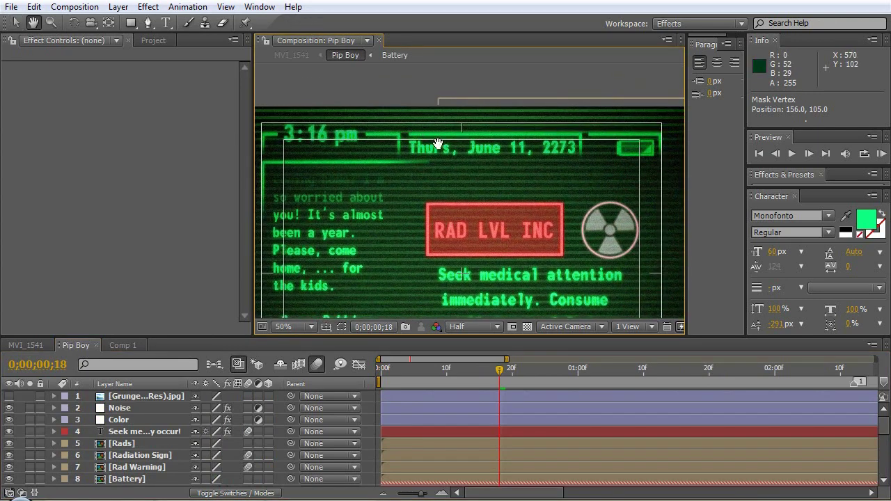
scroll(496, 154, right, 3)
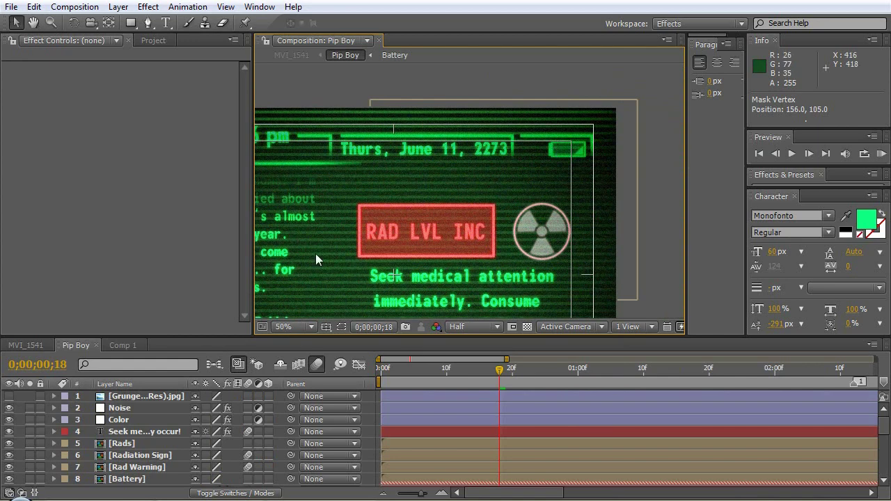
Step: In Comp 1, draw a rectangle mask about 124 px wide and 34 px tall over the left upper bar and set it to Subtract
click(119, 348)
drag(372, 197, 394, 193)
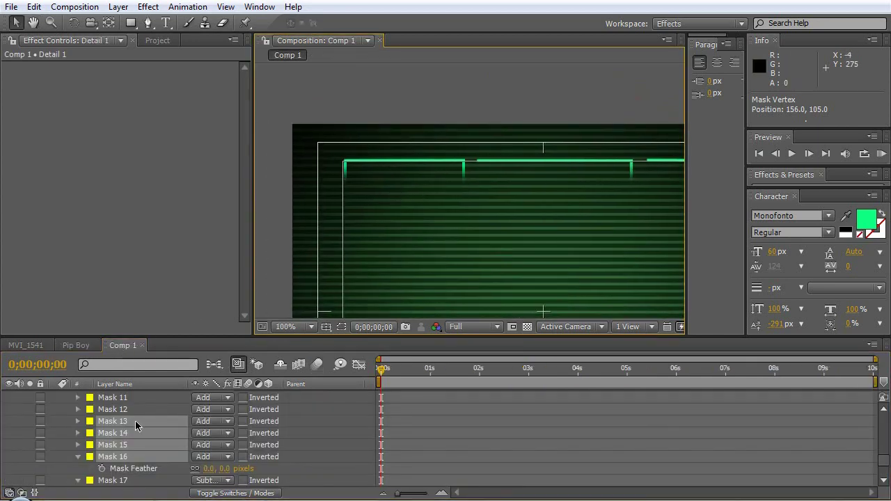
click(114, 480)
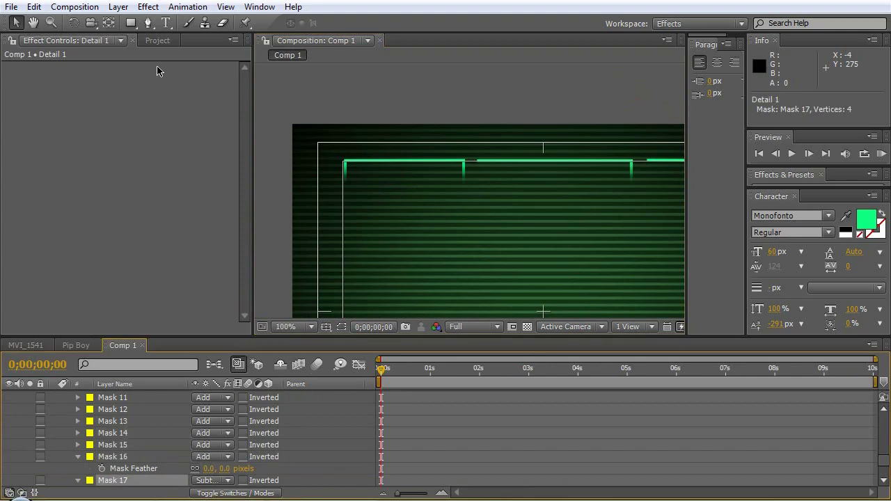
click(131, 22)
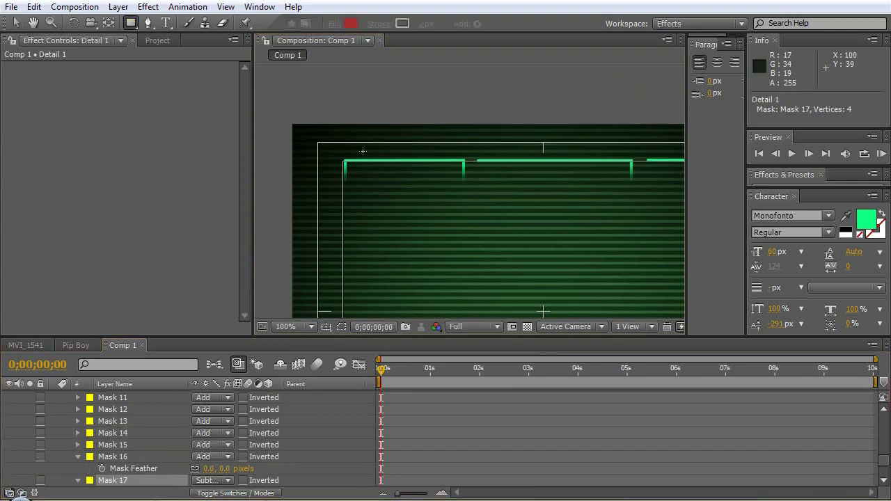
drag(362, 150, 448, 175)
click(226, 446)
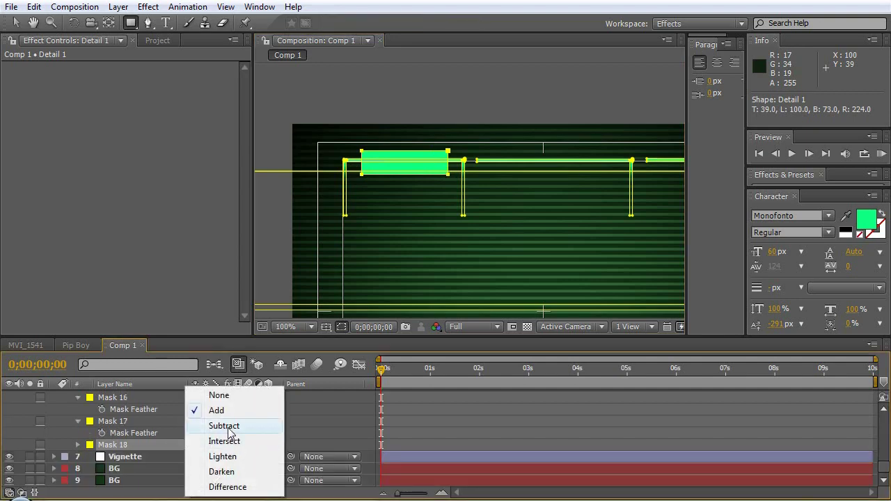
click(232, 426)
Step: Hide the mask outlines and check the gap cut into the left upper bar
click(23, 29)
click(348, 218)
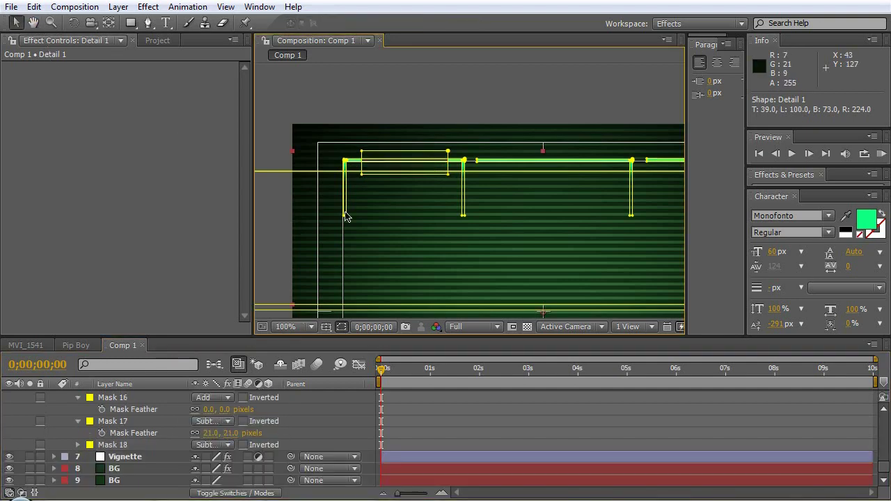
click(340, 327)
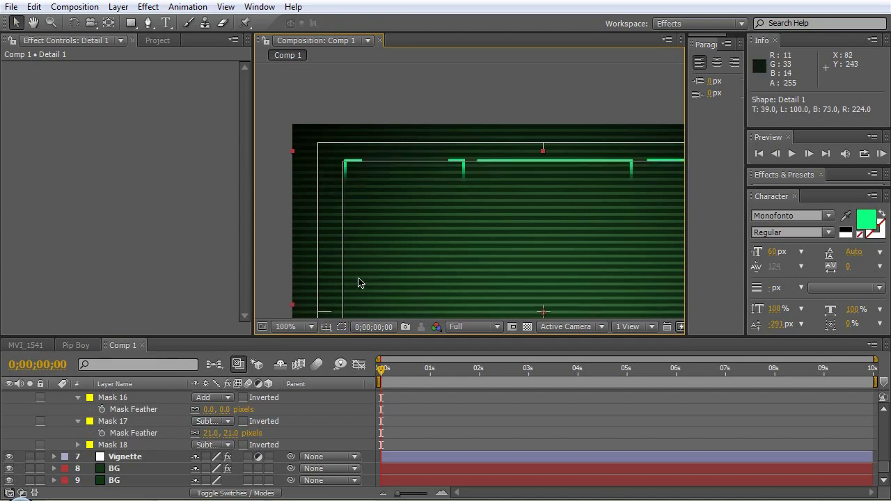
click(341, 327)
key(comma)
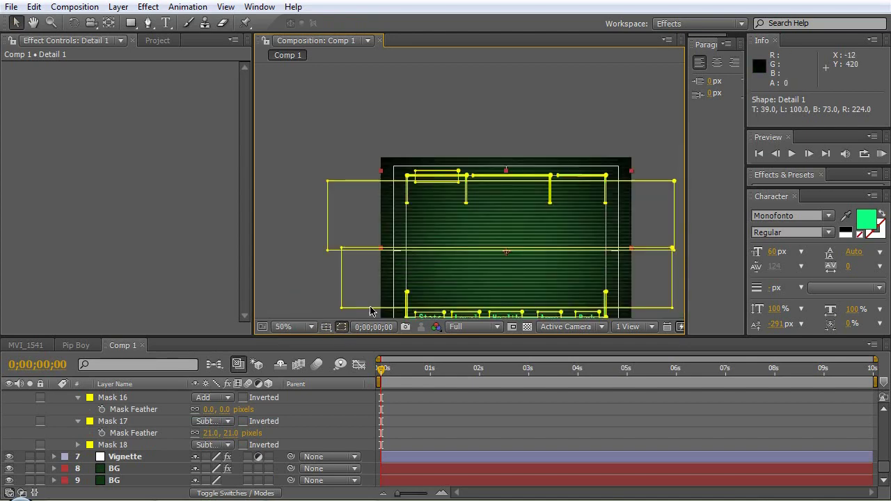
click(341, 328)
key(period)
drag(390, 215, 409, 232)
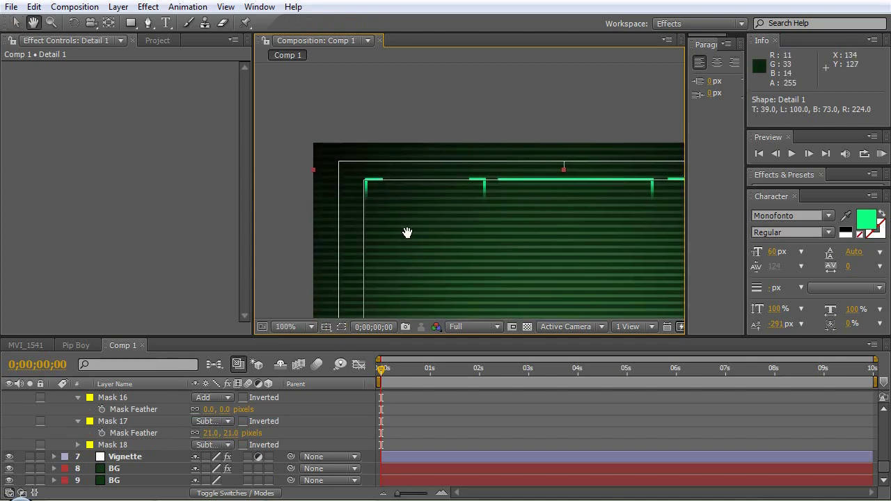
Step: Create a new text layer in Comp 1 with the Type tool
click(167, 23)
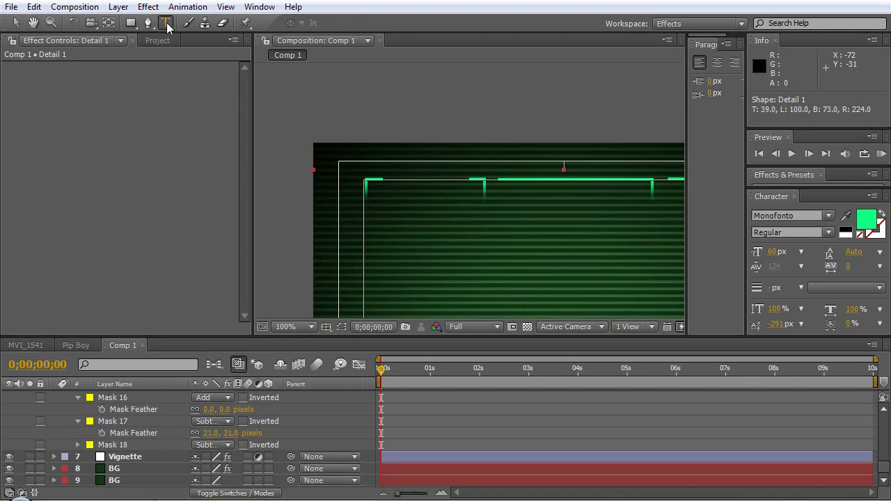
click(427, 113)
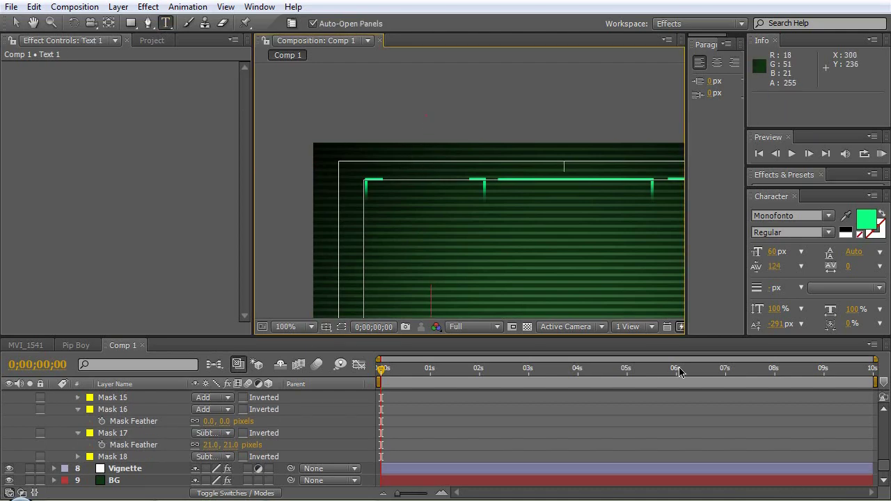
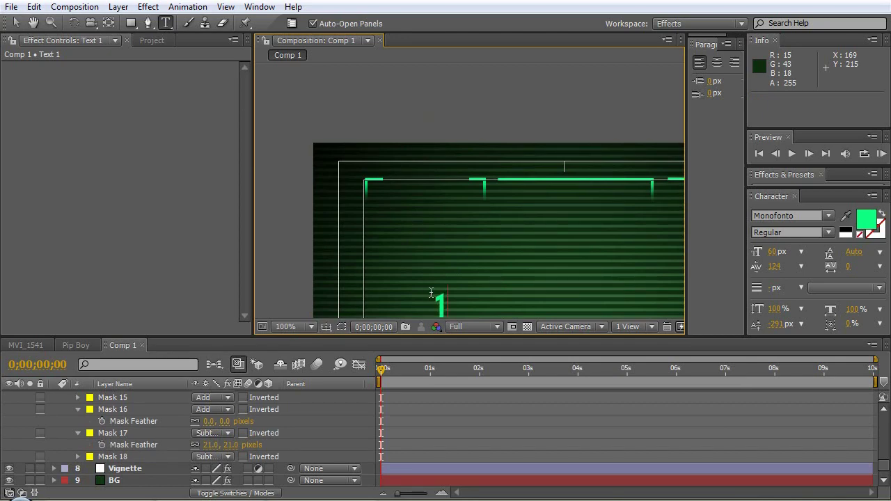
Step: Enter "1:34am" in the new text layer and move it over the gap in the left upper bar
text(:34)
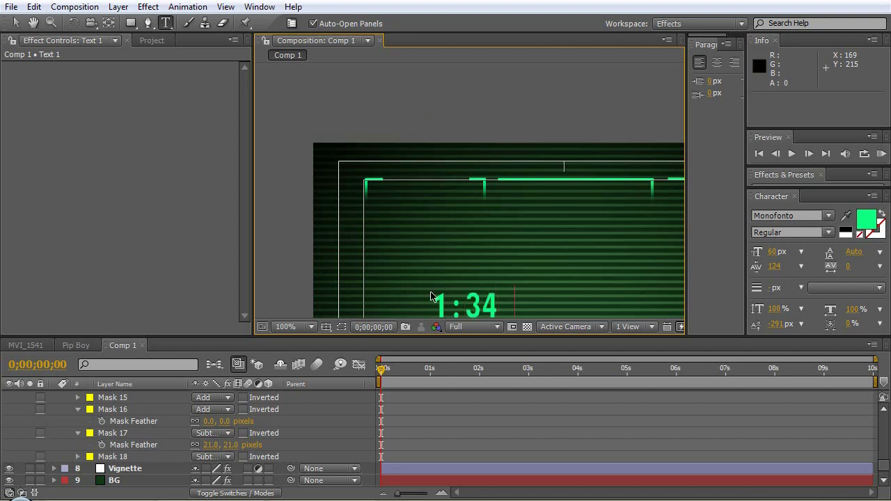
text(am)
click(17, 23)
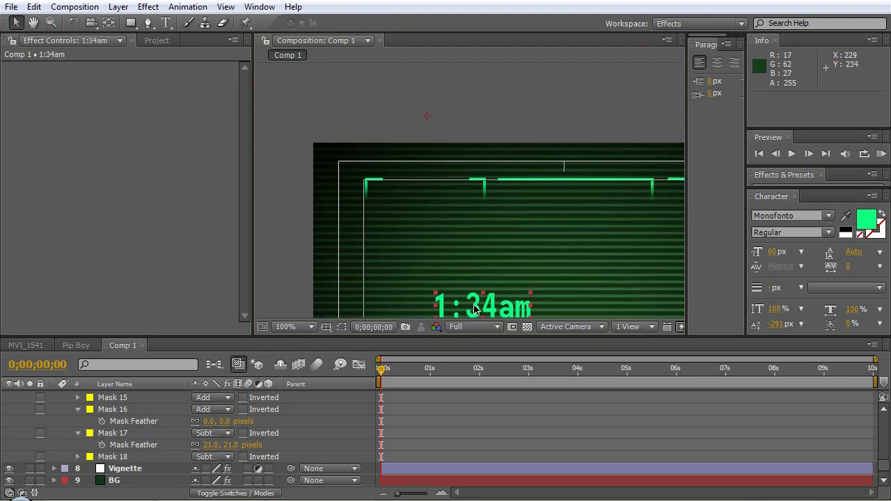
drag(480, 307, 422, 183)
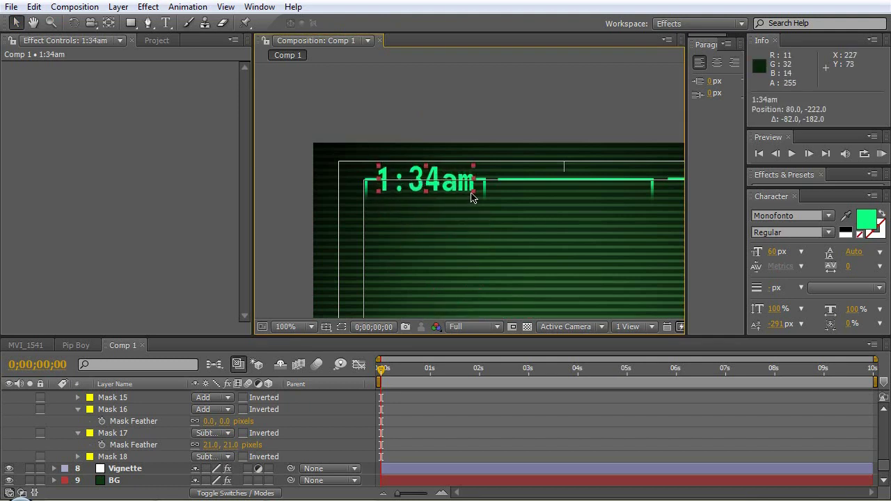
Step: Scale the 1:34am text to 72% and fit it into the left upper bar's gap at about position 103, -145
scroll(121, 425, up, 10)
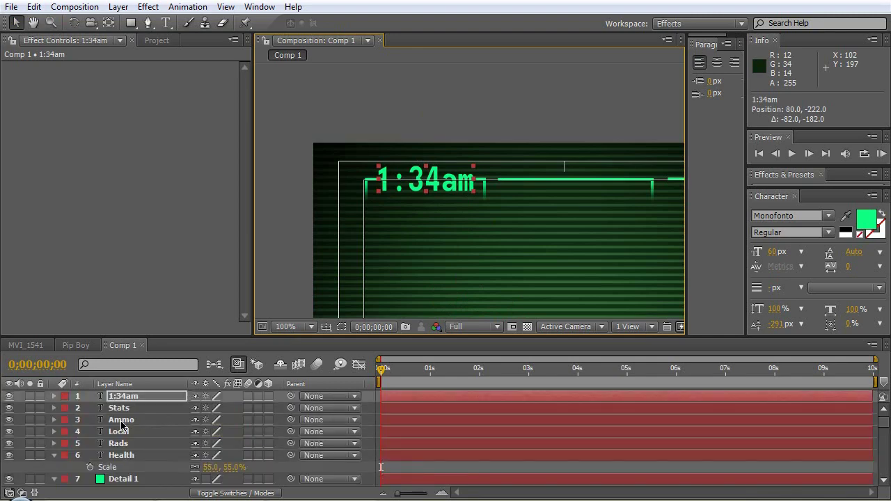
click(122, 397)
key(s)
drag(214, 413, 194, 408)
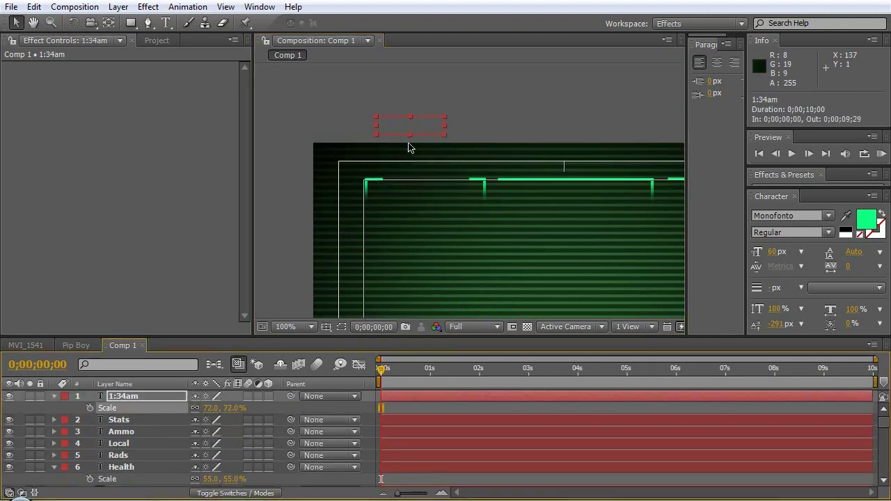
drag(422, 126, 439, 179)
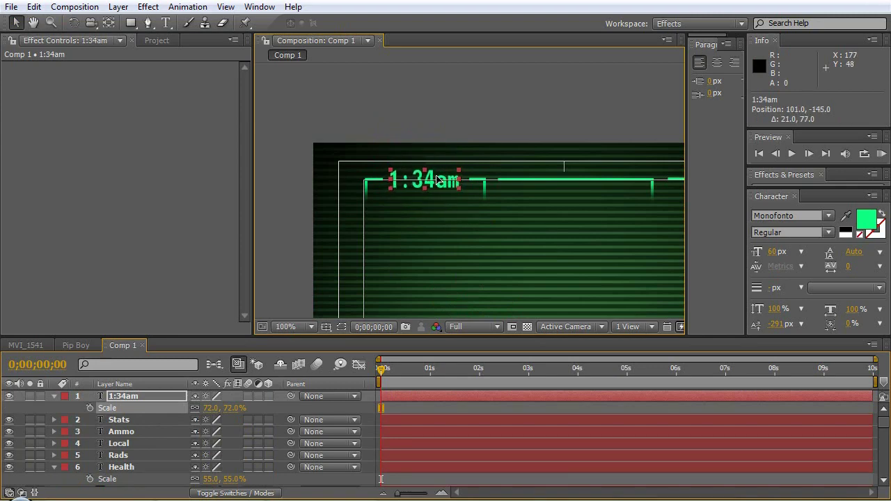
key(period)
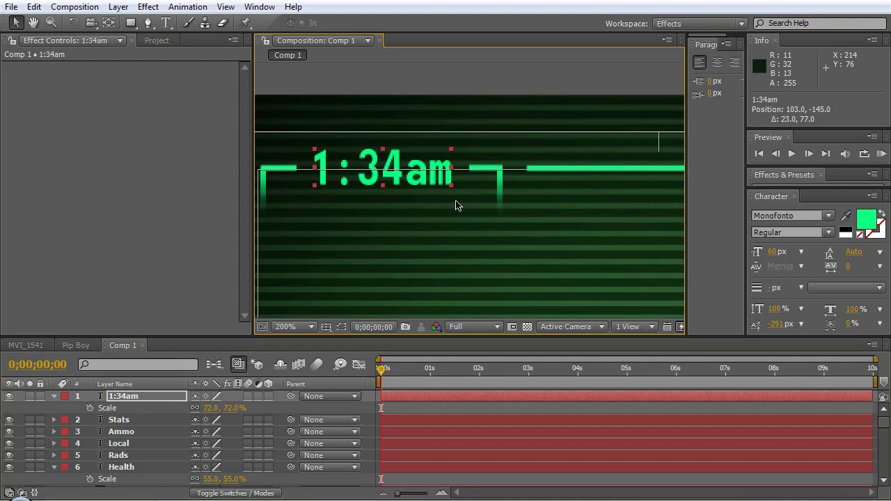
key(comma)
click(166, 22)
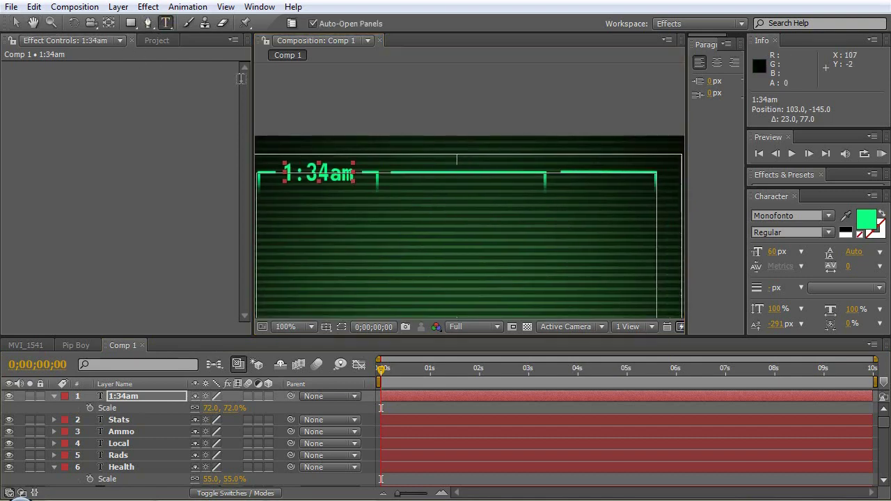
click(447, 188)
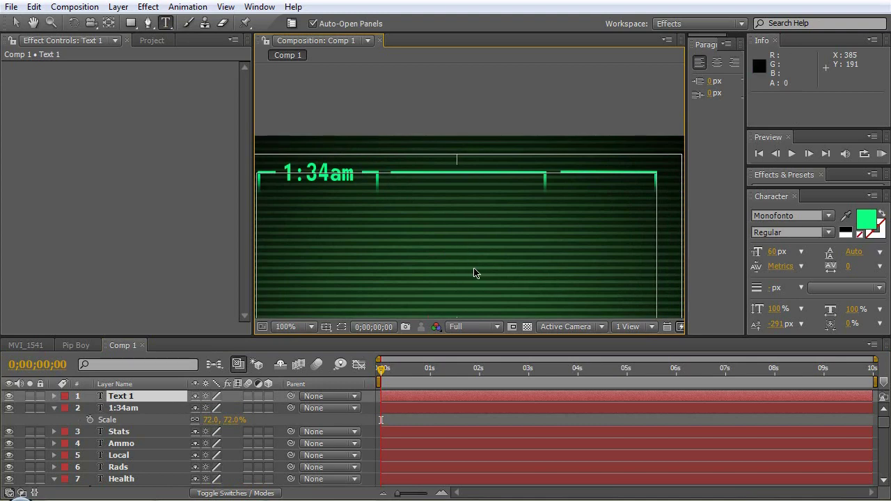
text(Tuesda)
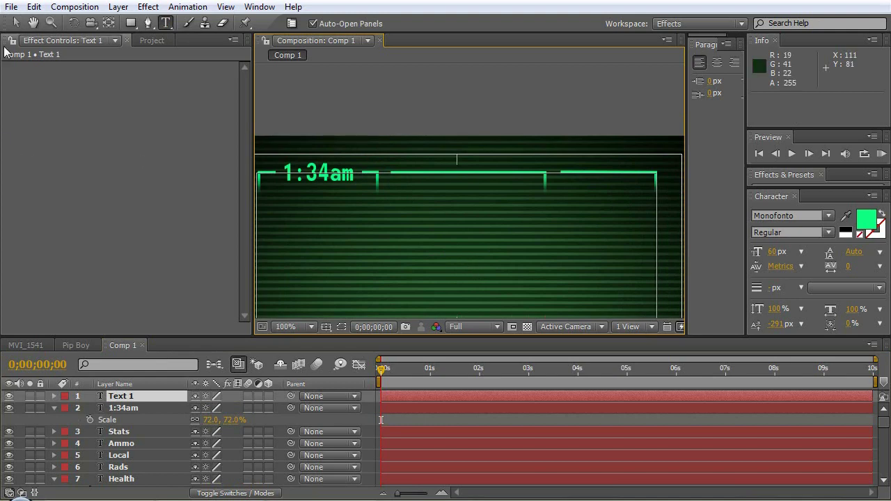
click(18, 25)
key(space)
drag(468, 258, 467, 199)
key(v)
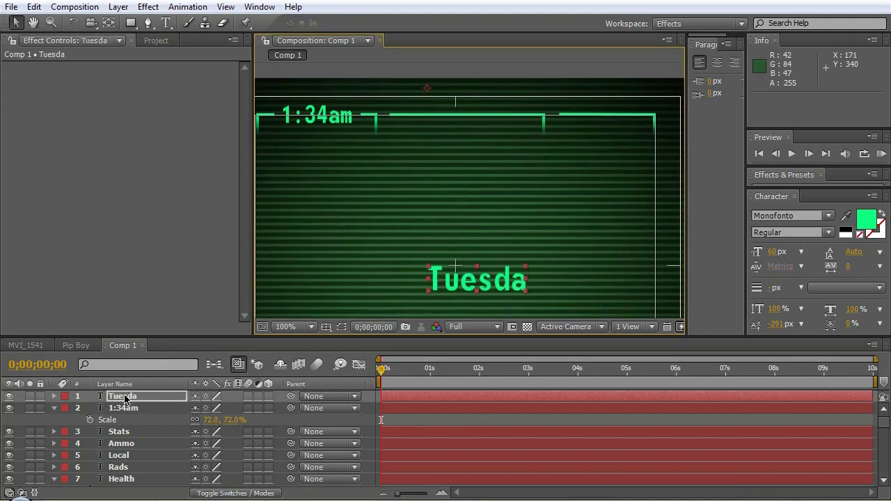
click(124, 399)
key(Delete)
Step: Create a text layer in Comp 1 that reads "Tues, July 12, 2348"
click(167, 23)
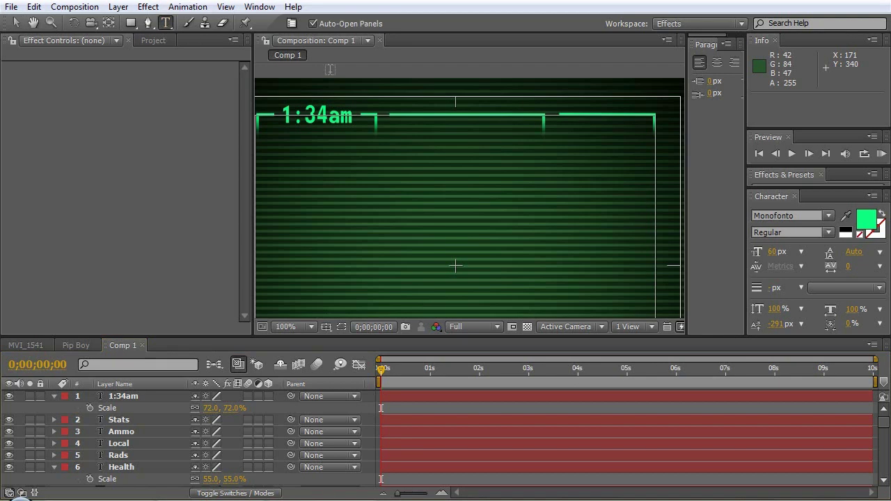
click(458, 275)
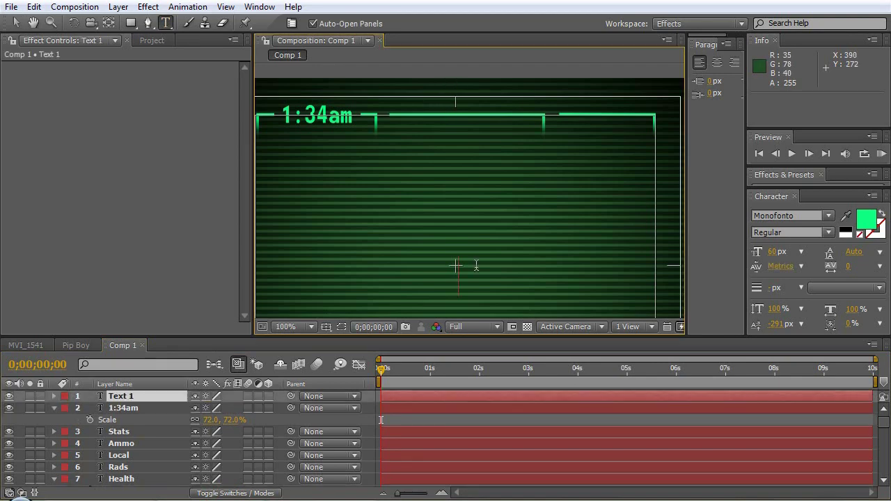
text(Tues)
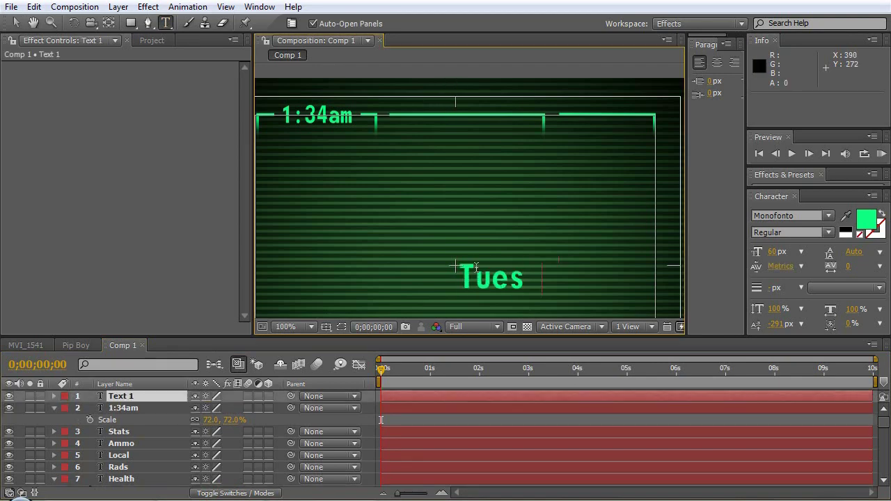
text(, )
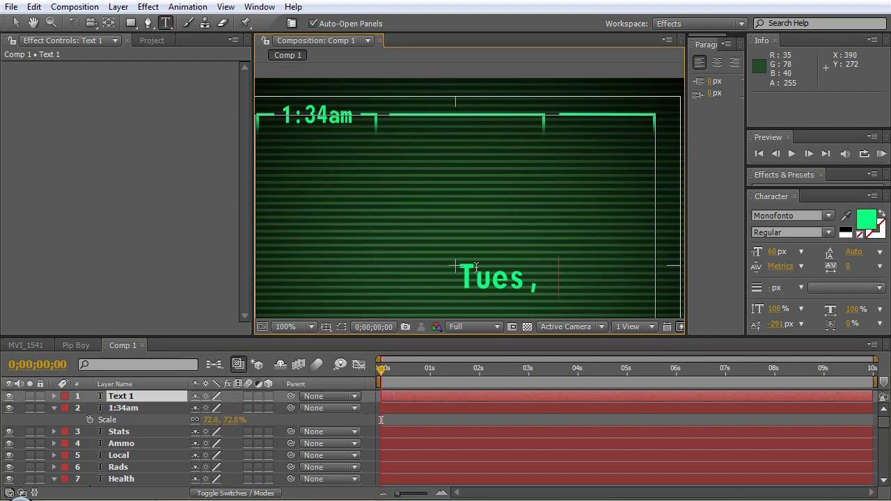
text(Jul)
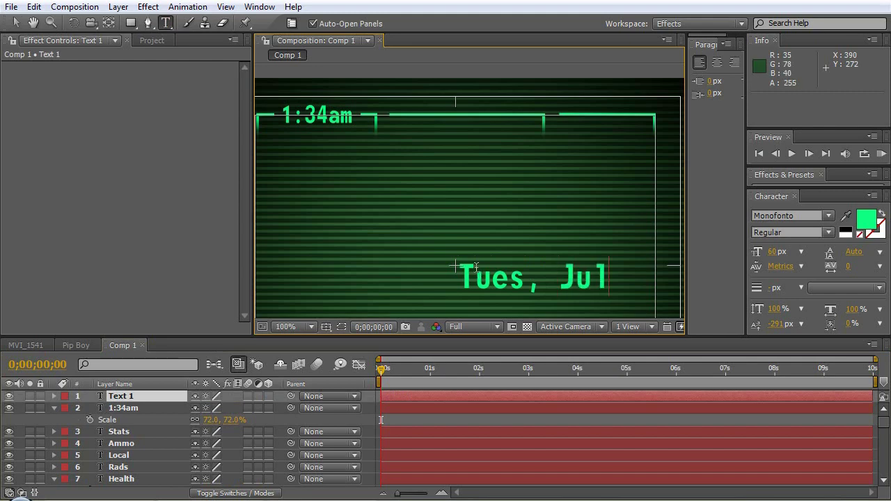
text(y)
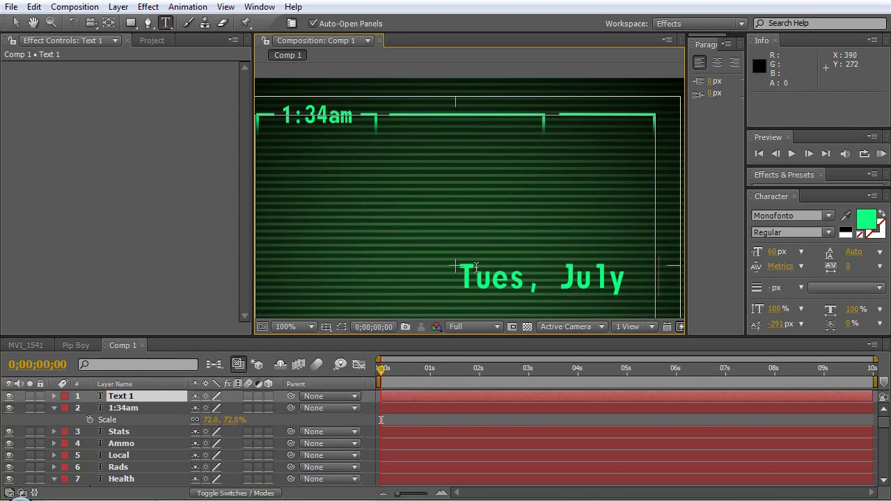
text( 12,)
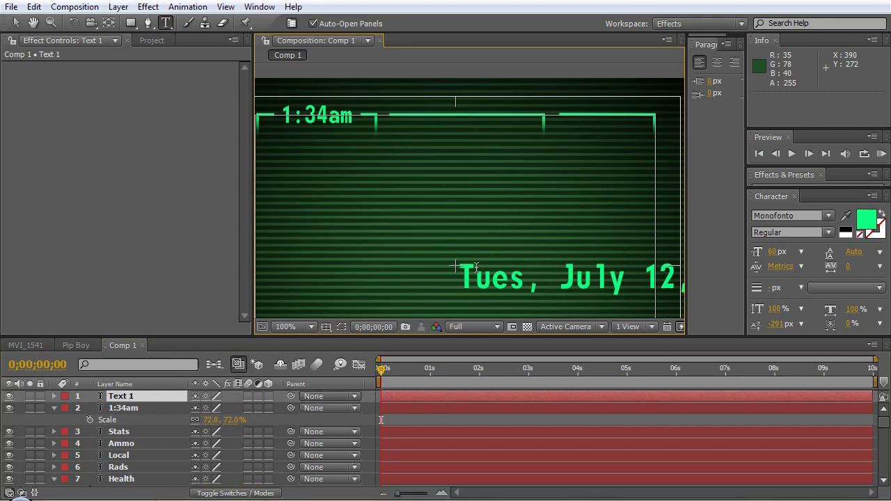
click(16, 24)
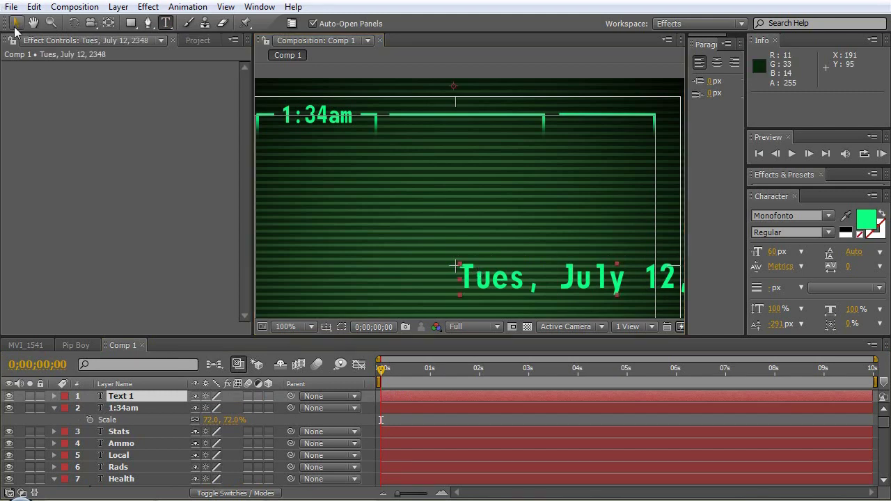
Step: Move the date text up toward the top frame and scale it to 47%
drag(494, 284, 360, 192)
click(143, 397)
key(s)
drag(209, 408, 168, 404)
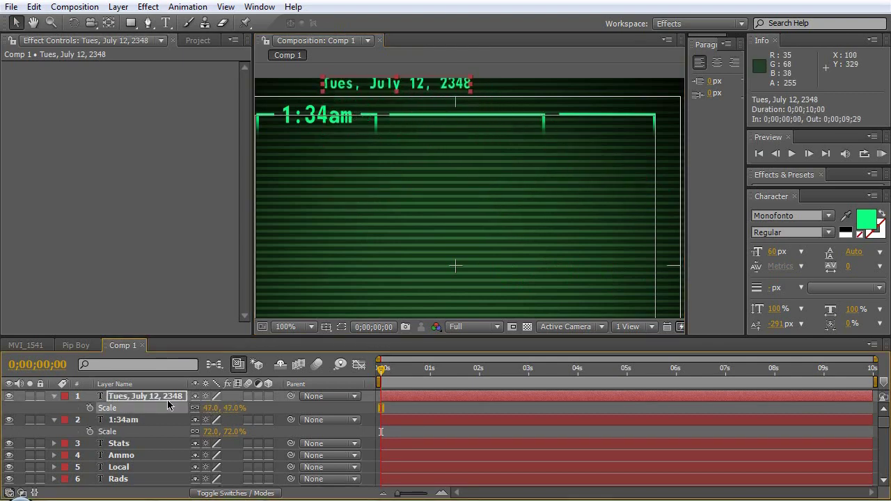
Step: Place the date text just beneath the middle upper bar, at about position 261, -62
drag(391, 86, 457, 129)
scroll(452, 139, up, 1)
drag(411, 154, 494, 262)
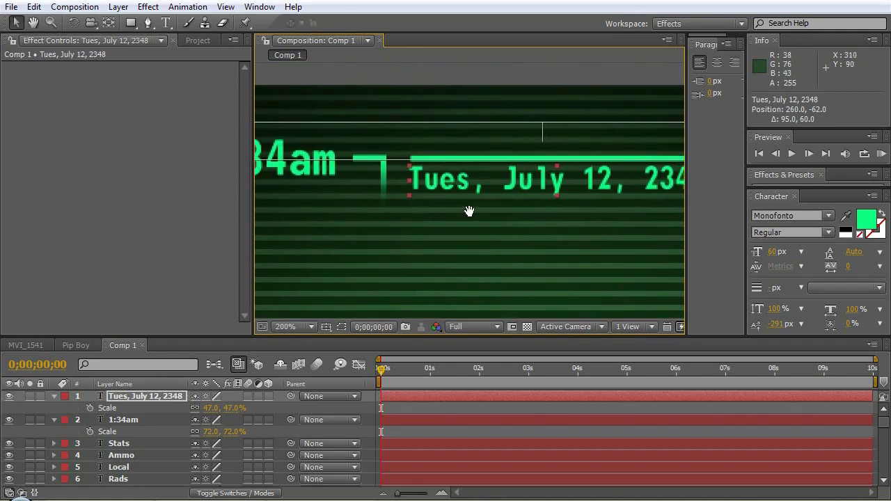
drag(469, 213, 380, 205)
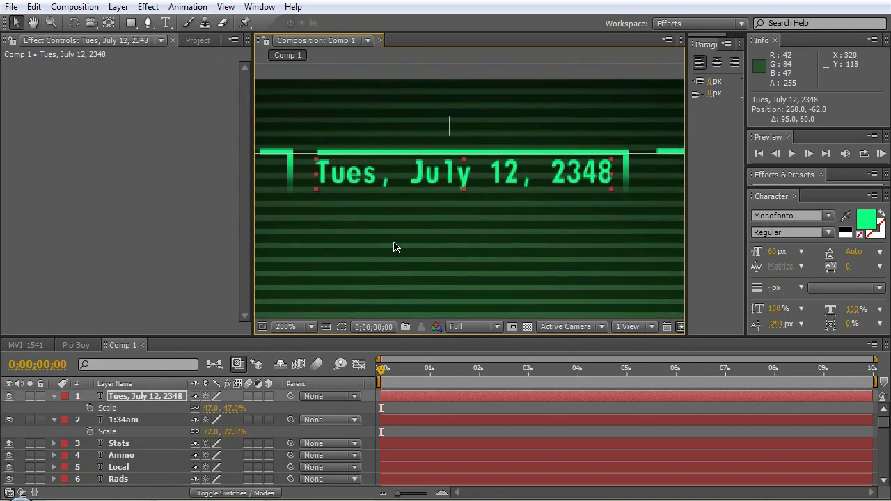
drag(392, 235, 550, 197)
Step: Check the battery design in the Pip Boy composition and add a 720 by 540 px turquoise solid to Comp 1
click(76, 345)
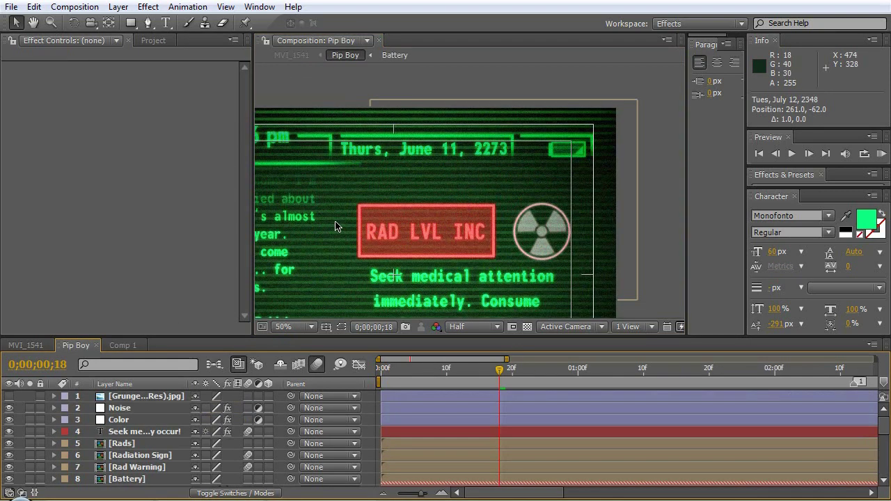
mouse_move(339, 187)
mouse_down()
mouse_move(414, 208)
mouse_move(348, 195)
mouse_up()
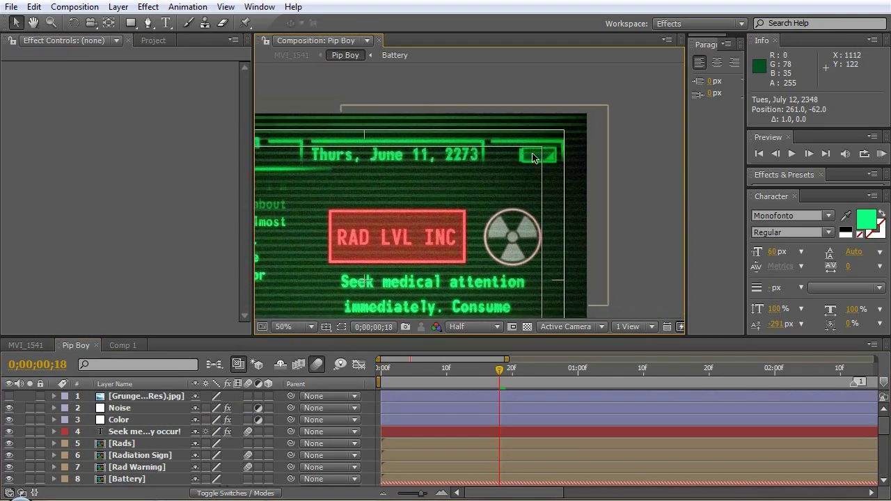
click(143, 341)
drag(603, 207, 423, 199)
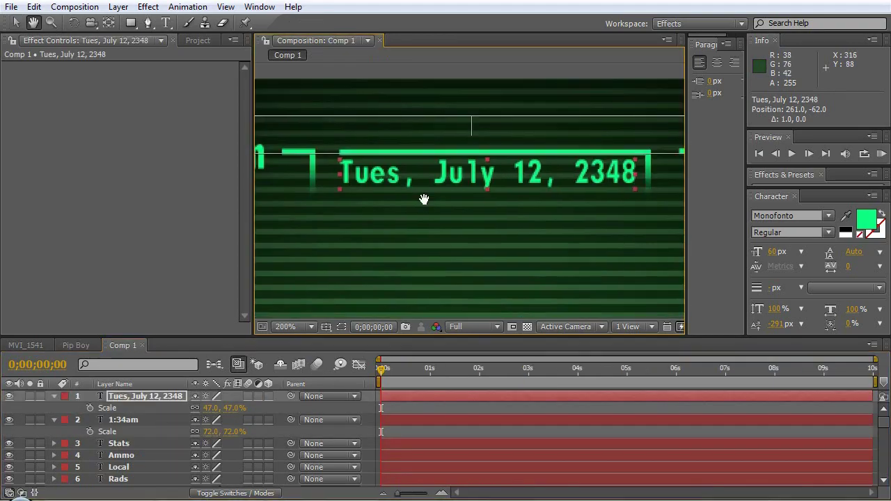
mouse_move(582, 186)
mouse_down()
mouse_move(423, 187)
mouse_move(433, 194)
mouse_move(487, 167)
mouse_move(448, 162)
mouse_up()
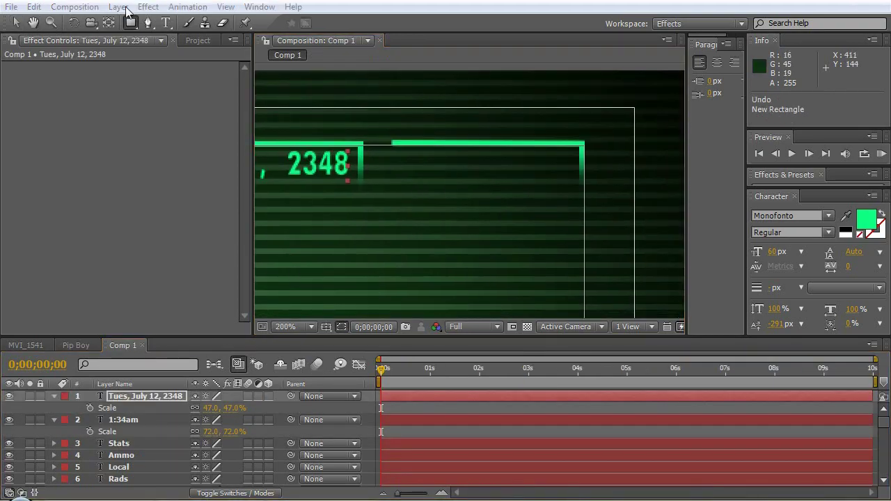
click(124, 8)
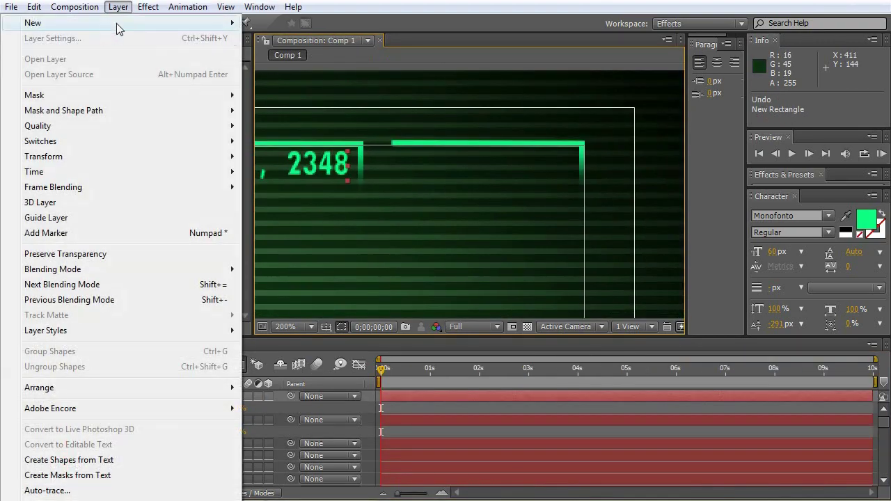
mouse_move(181, 28)
click(274, 38)
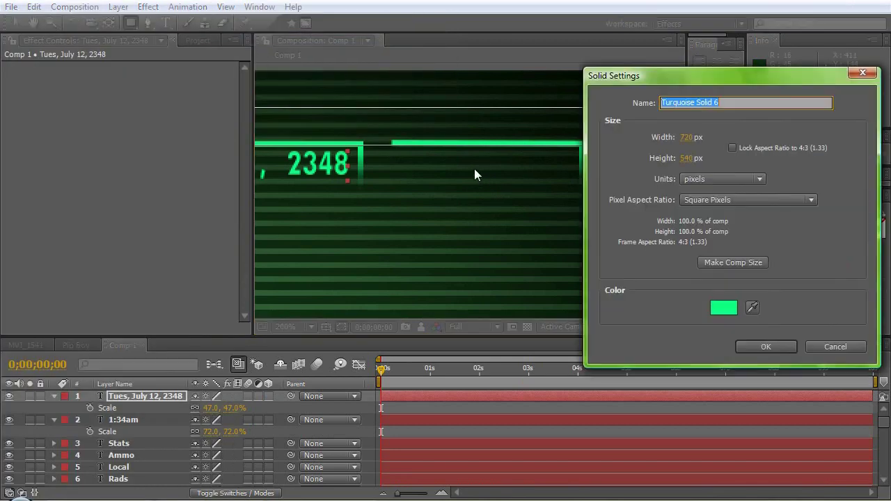
click(767, 345)
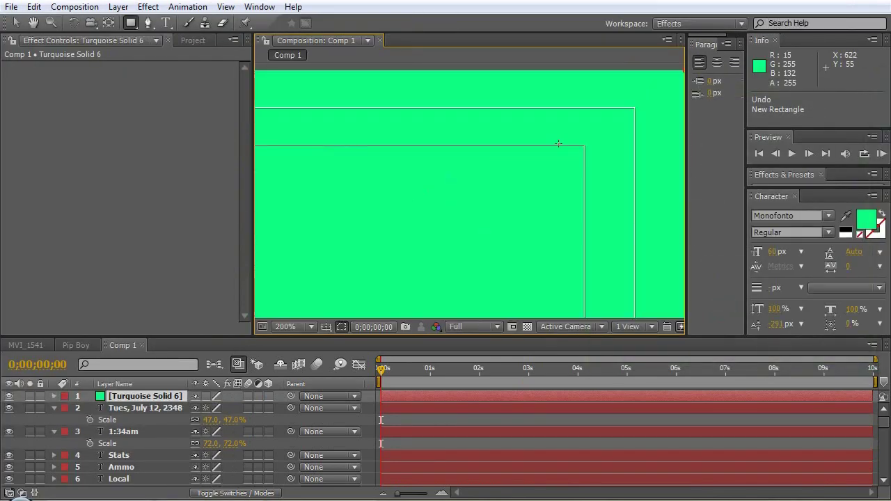
Step: Mask the solid into a battery body about 70 by 29 px with a terminal about 14 by 21 px overlapping its left end
drag(447, 163, 548, 203)
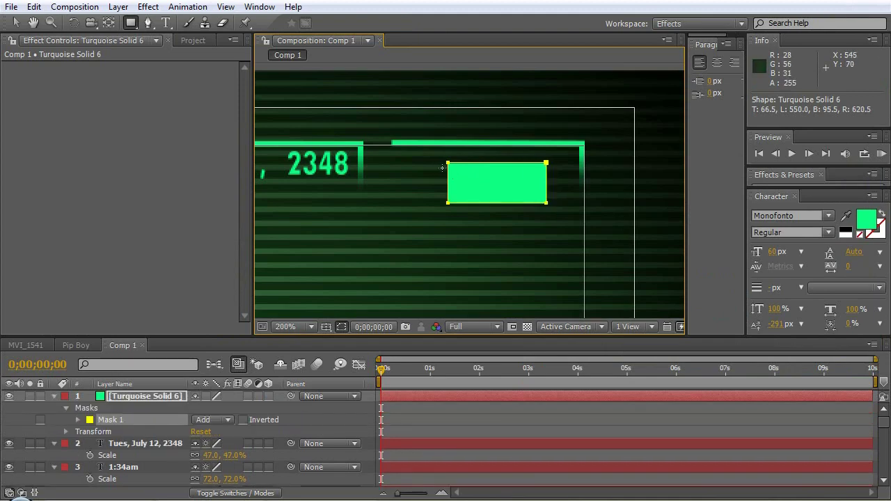
drag(438, 168, 458, 195)
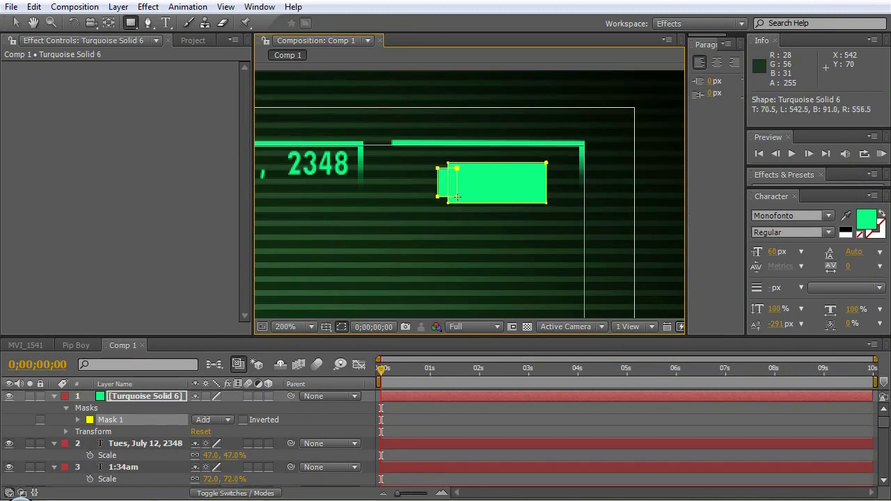
drag(457, 198, 457, 198)
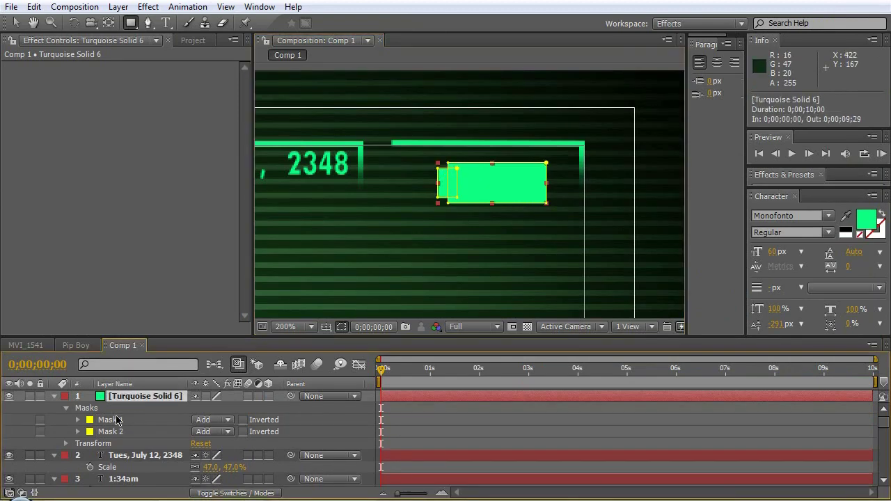
Step: Lock the battery body's mask and add a duplicate of it to the turquoise solid
click(116, 422)
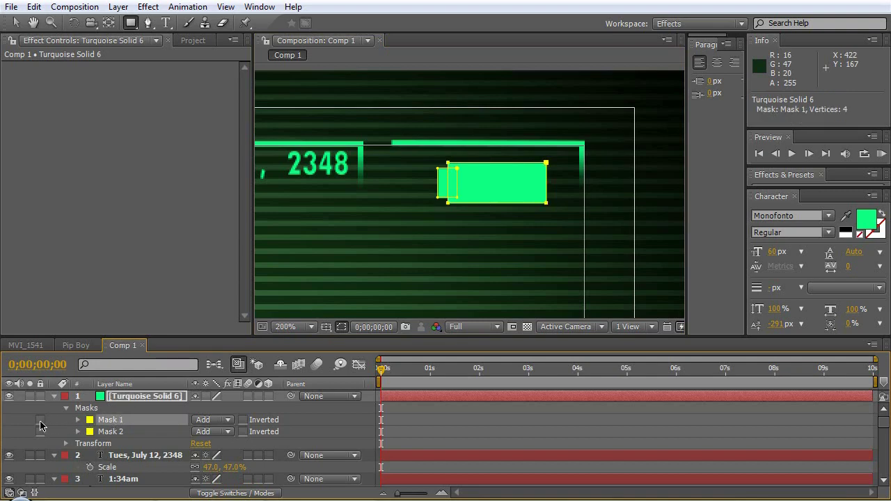
click(40, 421)
click(142, 397)
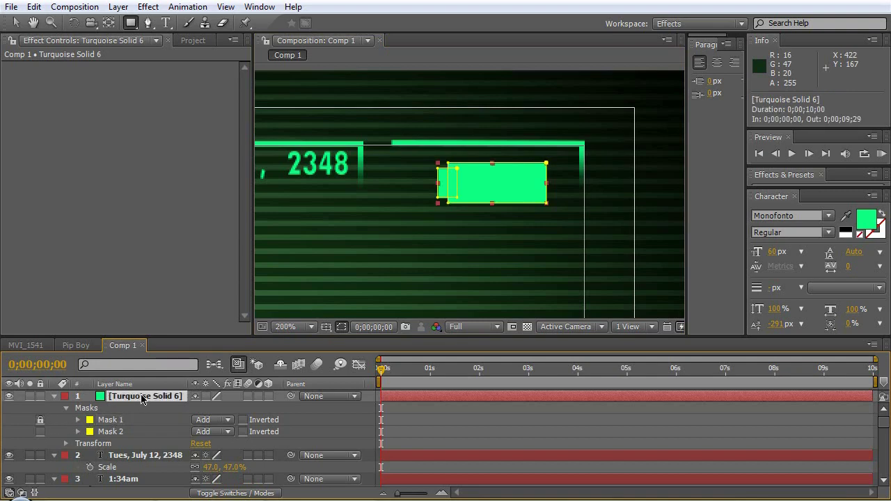
key(ctrl+shift+n)
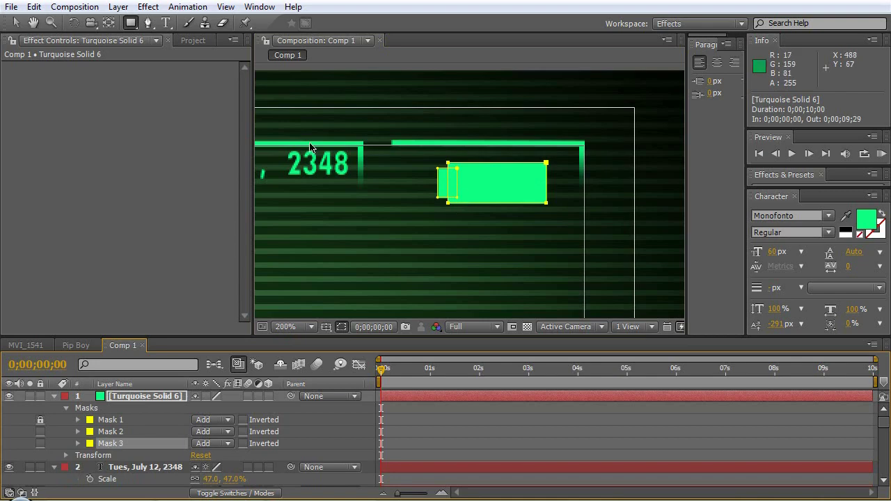
Step: Unlock the battery body's first mask and reveal all mask properties of the battery solid
click(16, 22)
scroll(442, 215, up, 1)
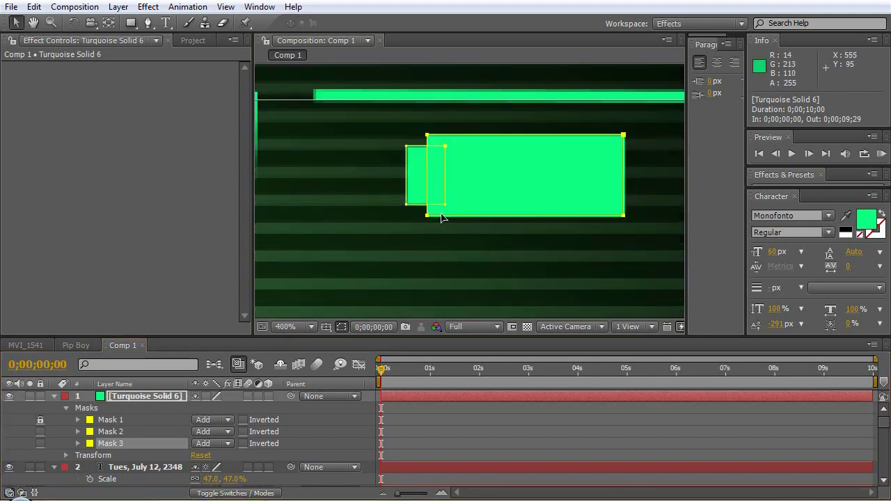
drag(464, 189, 399, 216)
click(41, 421)
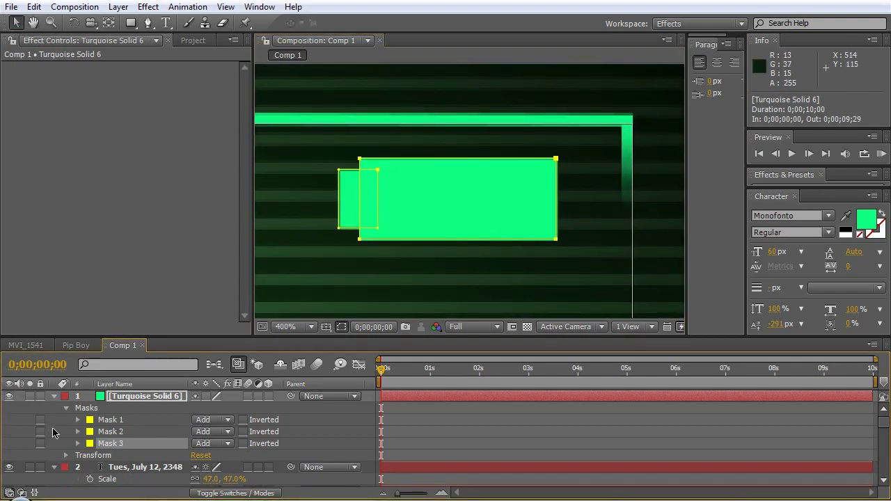
key(m)
key(m)
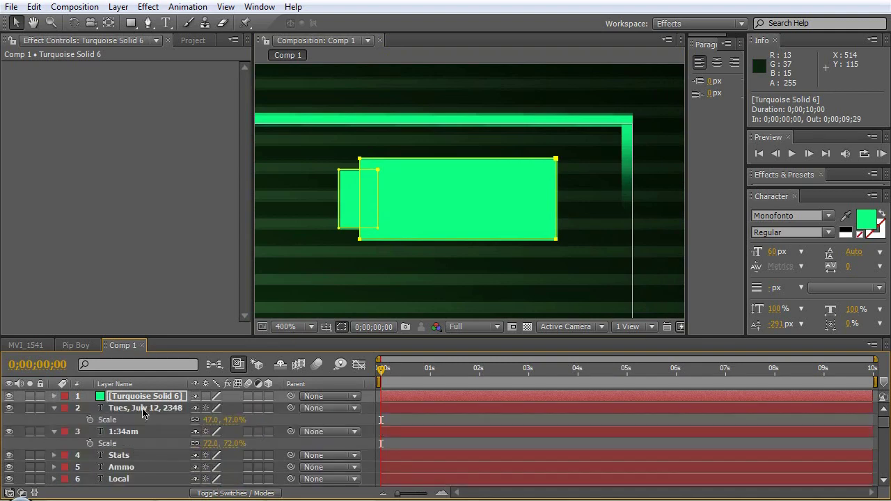
key(m)
key(m)
scroll(142, 413, down, 3)
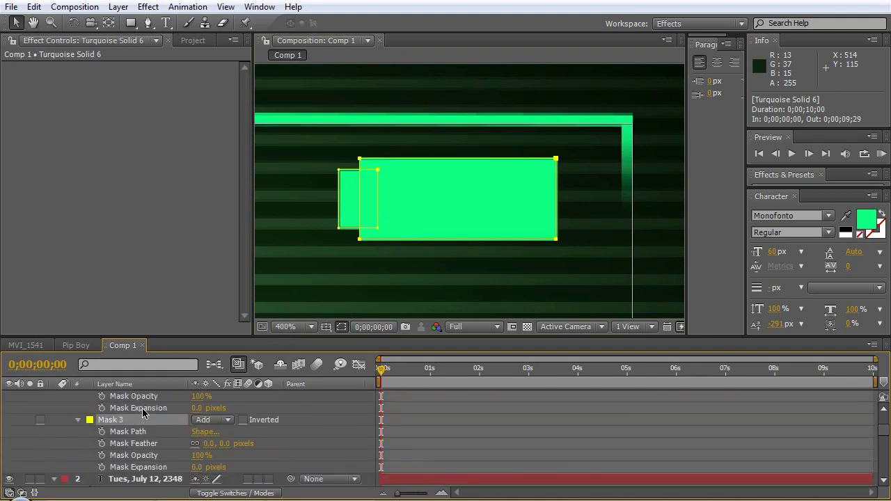
Step: Set the duplicated body mask, Mask 3, to Subtract with a mask expansion of -4 pixels
drag(198, 474, 178, 454)
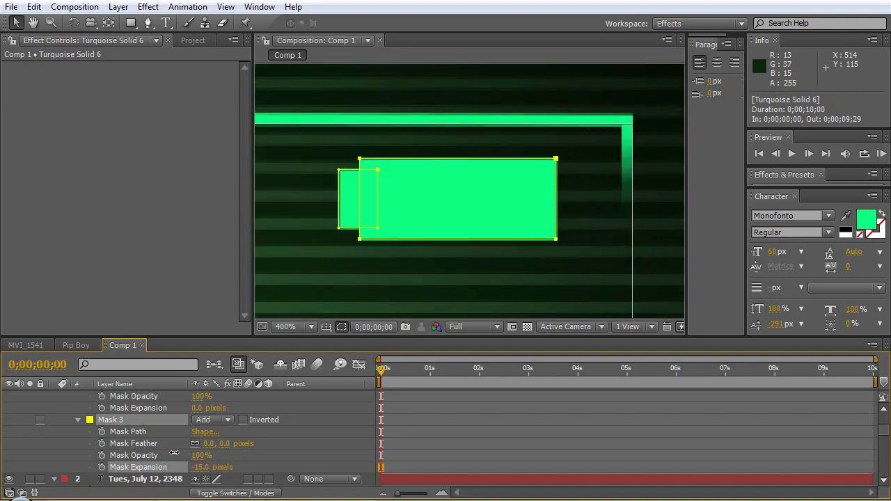
click(225, 421)
click(227, 424)
drag(186, 464, 206, 468)
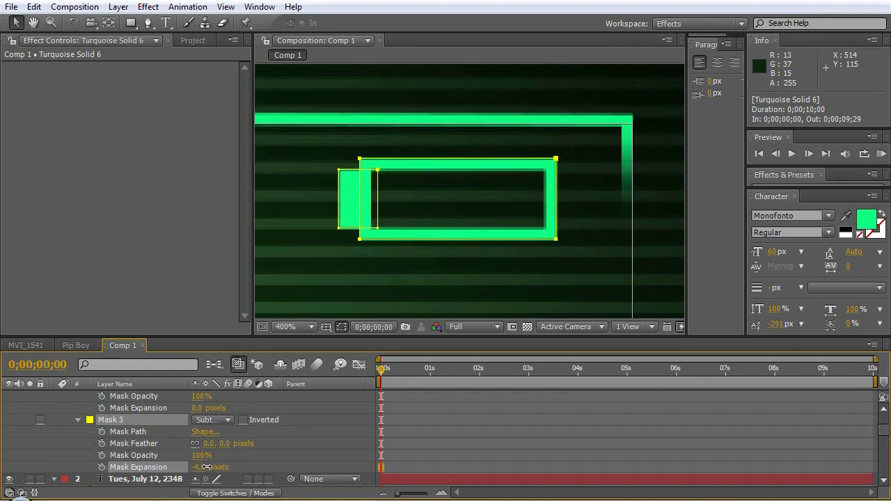
key(comma)
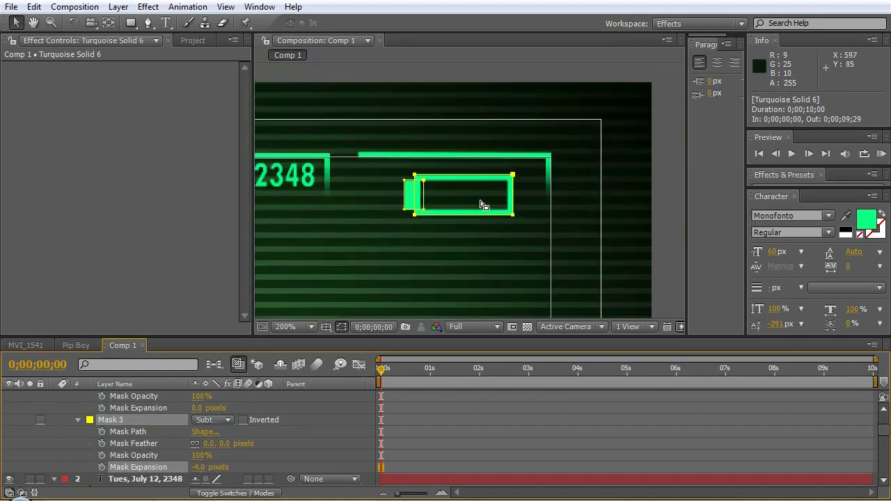
key(period)
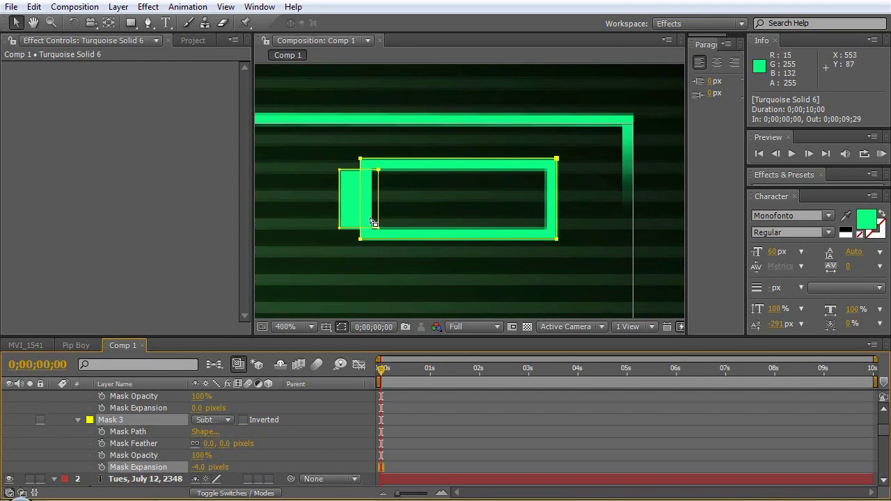
Step: Add a 720 by 540 px turquoise solid and mask it into an upright bar about 21 by 82 px over the battery's terminal end
click(117, 9)
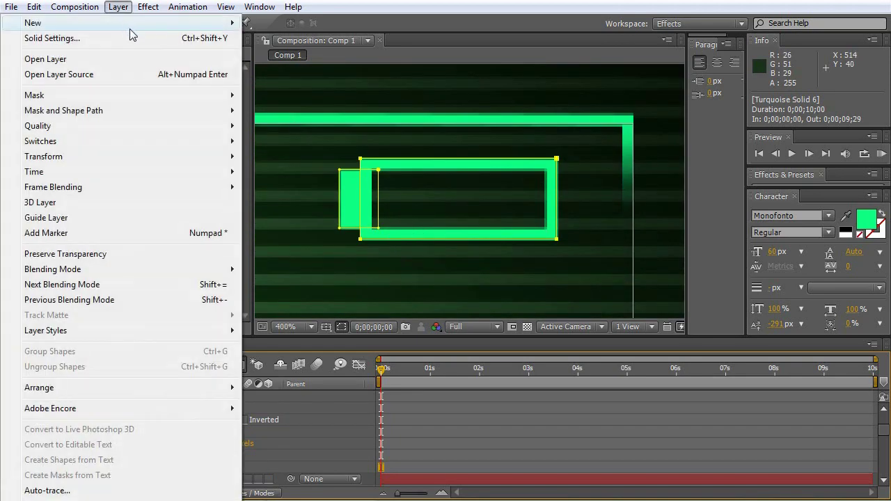
mouse_move(222, 21)
click(285, 39)
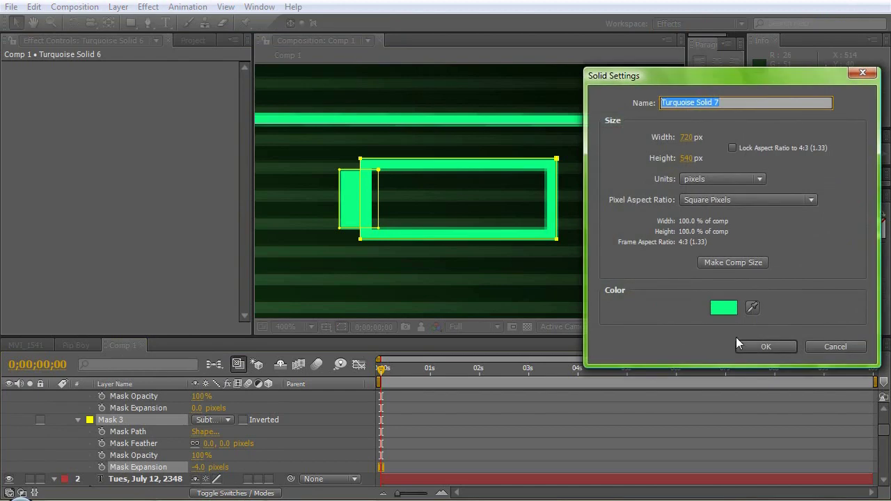
click(754, 344)
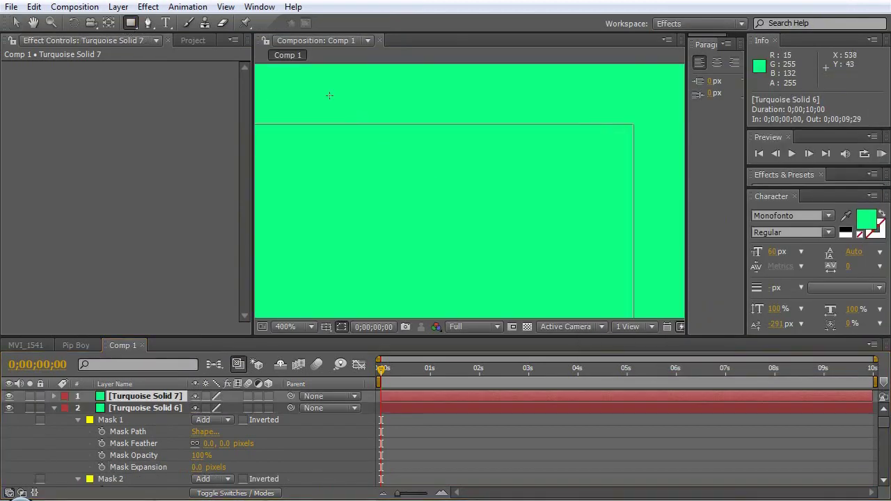
drag(329, 94, 387, 322)
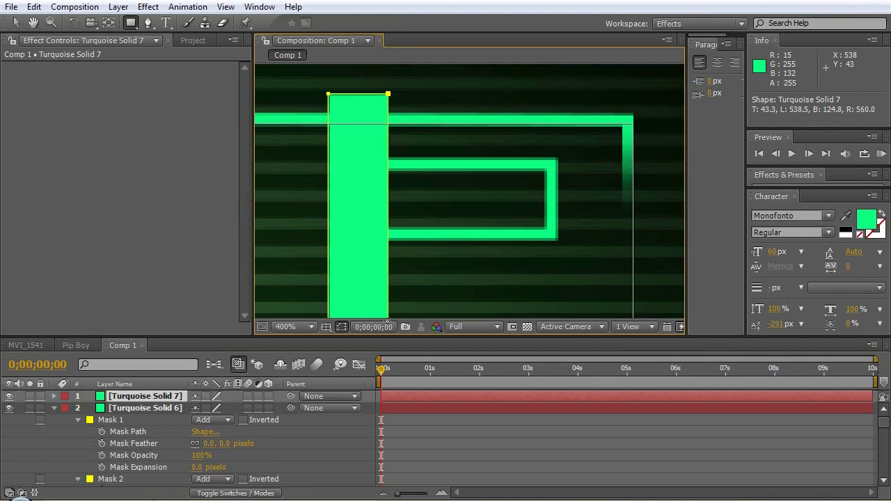
click(126, 398)
click(72, 23)
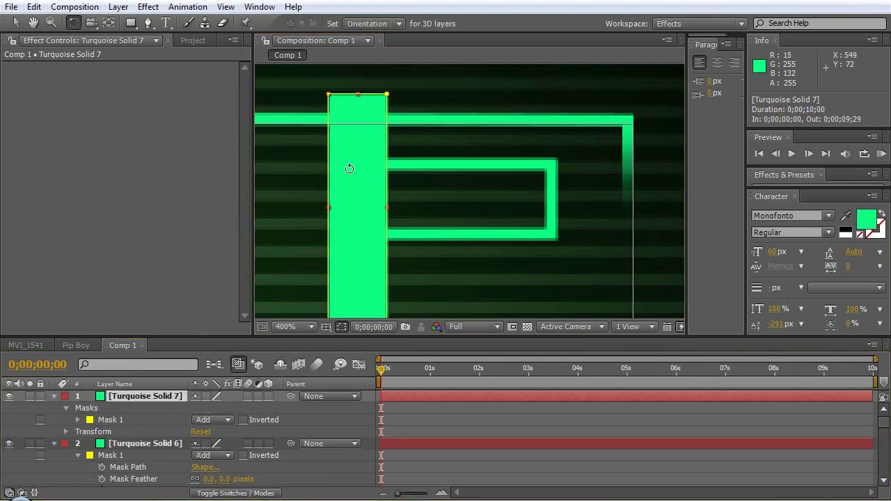
click(355, 151)
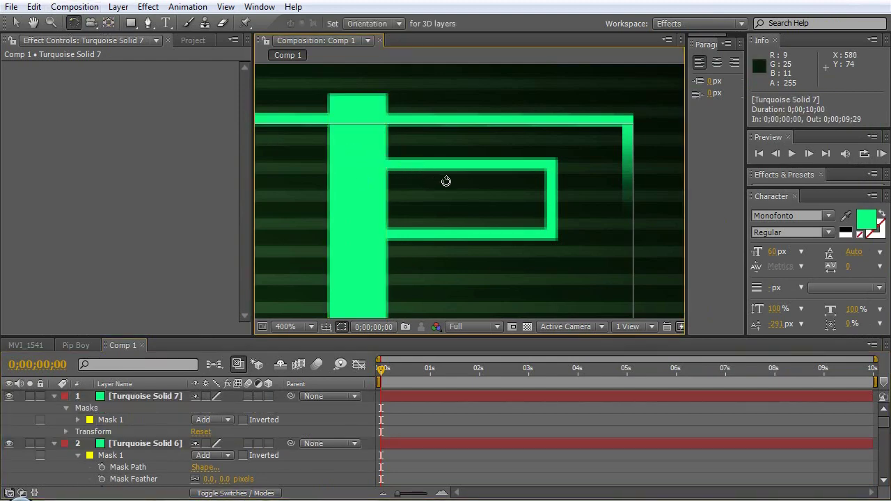
click(139, 398)
drag(359, 170, 366, 172)
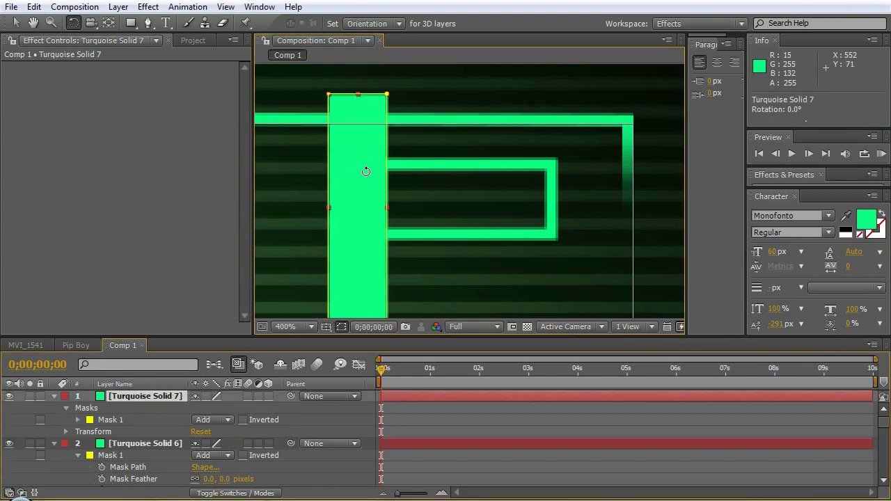
scroll(394, 178, down, 1)
key(ctrl+z)
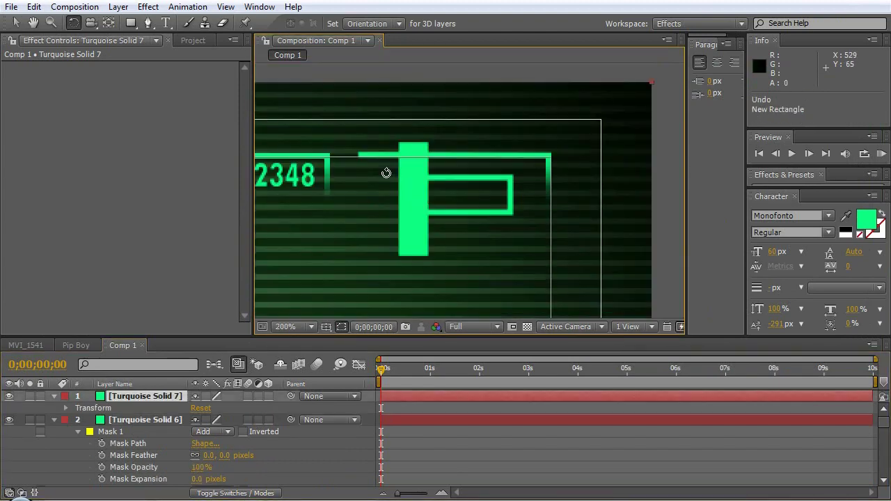
scroll(386, 173, down, 2)
key(period)
key(period)
click(34, 7)
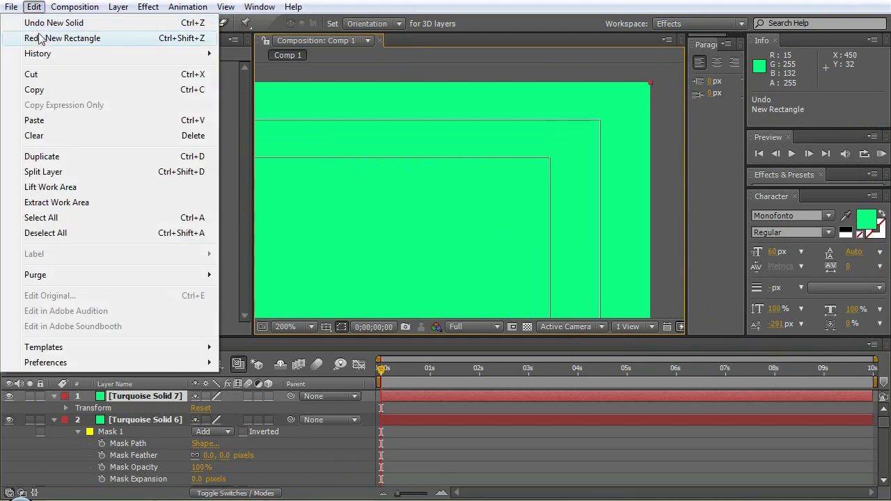
click(41, 38)
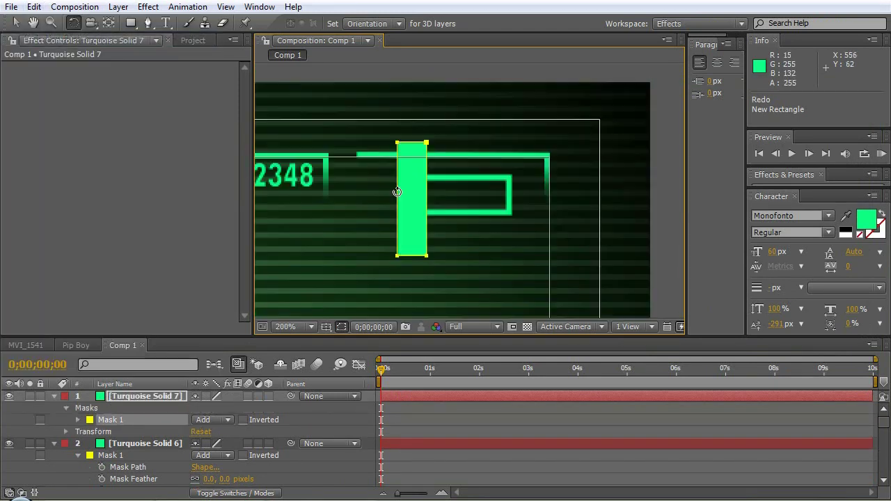
Step: Move the bar layer's anchor point to the centre of the bar, offsetting it by about 186, -187
click(110, 25)
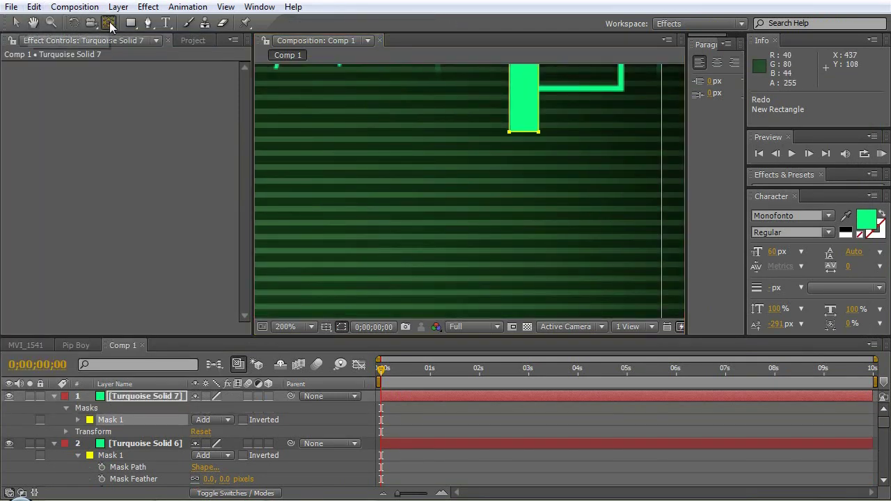
key(space)
drag(317, 215, 637, 47)
scroll(545, 158, down, 2)
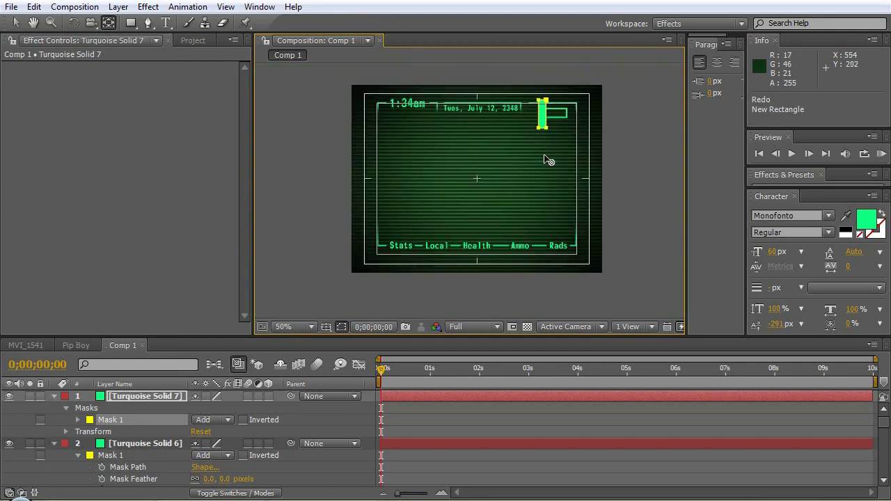
key(space)
drag(547, 147, 510, 193)
scroll(514, 189, up, 1)
click(146, 396)
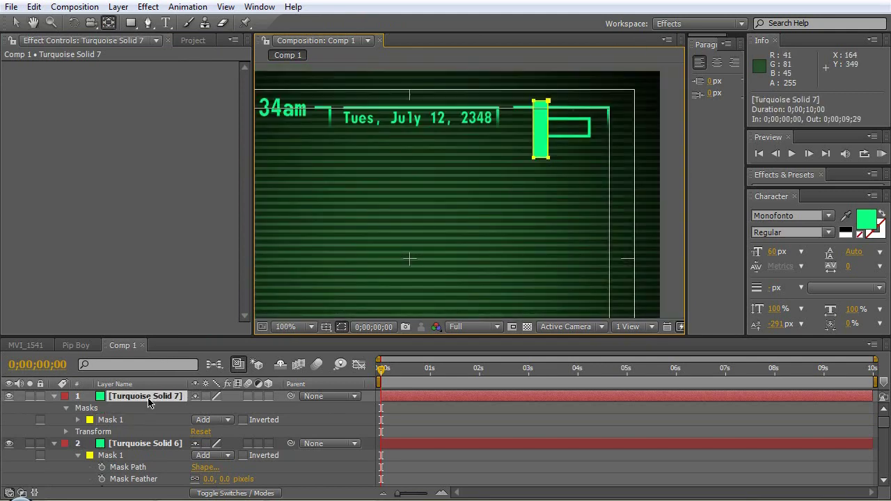
drag(411, 263, 310, 243)
key(period)
Step: Rotate the bar 45° and place it across the battery's right half, at about position 605.5, 81.5
click(73, 23)
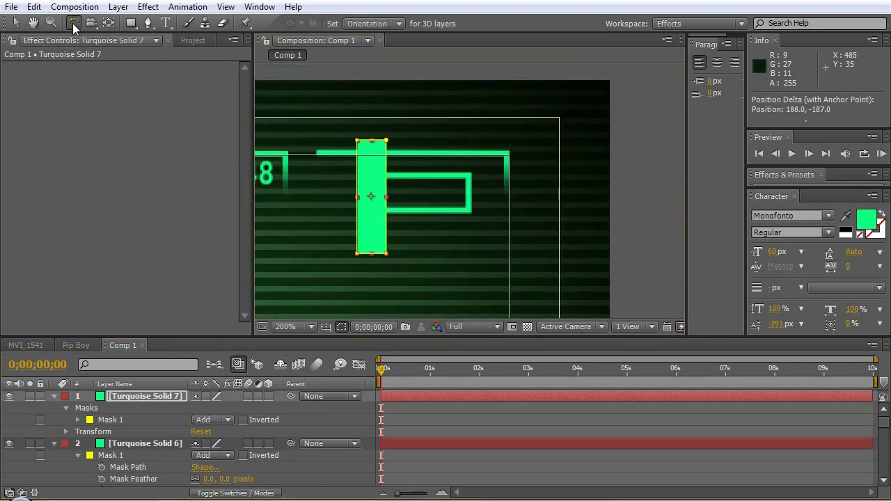
drag(373, 170, 383, 176)
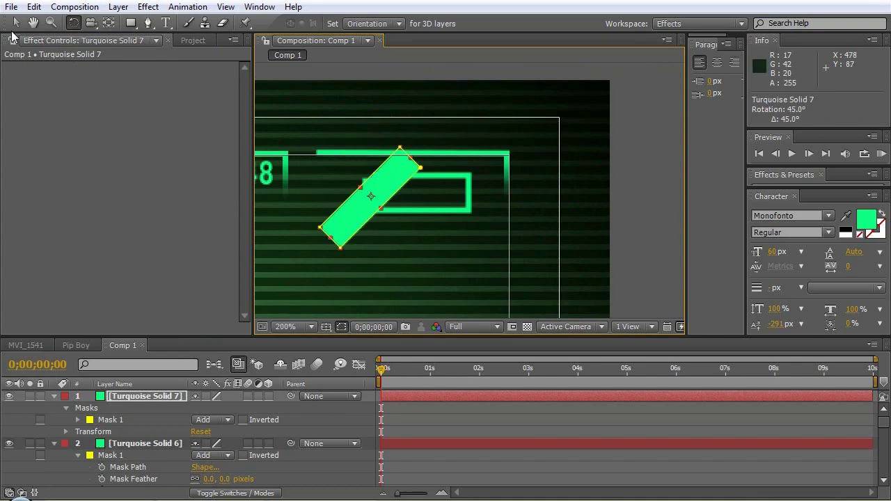
key(v)
key(period)
key(space)
drag(303, 224, 420, 197)
drag(351, 224, 534, 215)
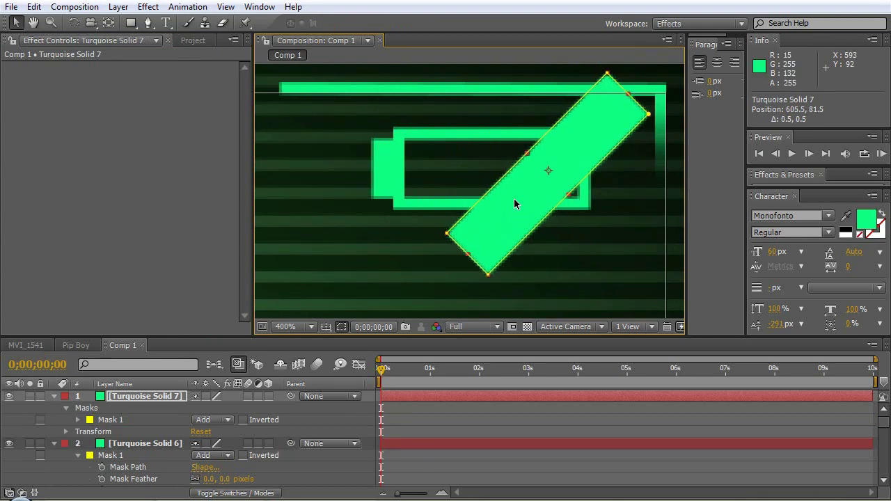
Step: Scale the slanted bar to 80% and nudge it to about position 606.8, 82.5
click(155, 397)
key(s)
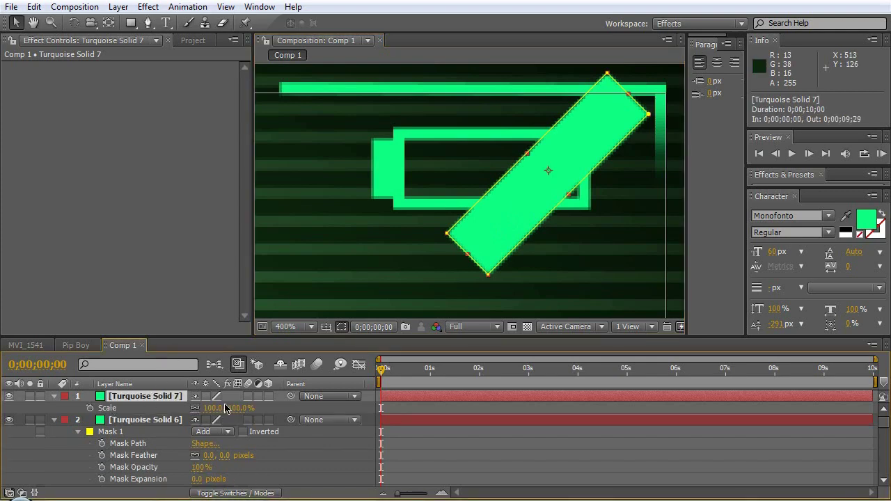
click(225, 408)
text(75)
key(Return)
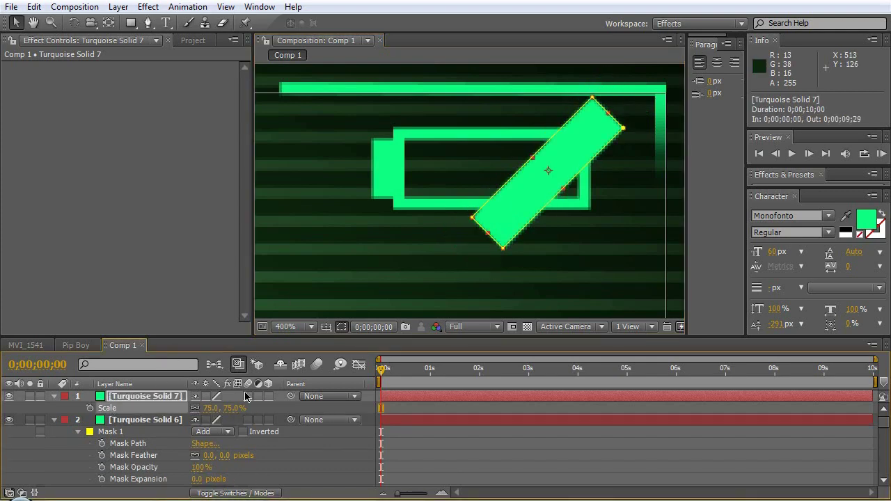
click(209, 408)
text(80)
key(Return)
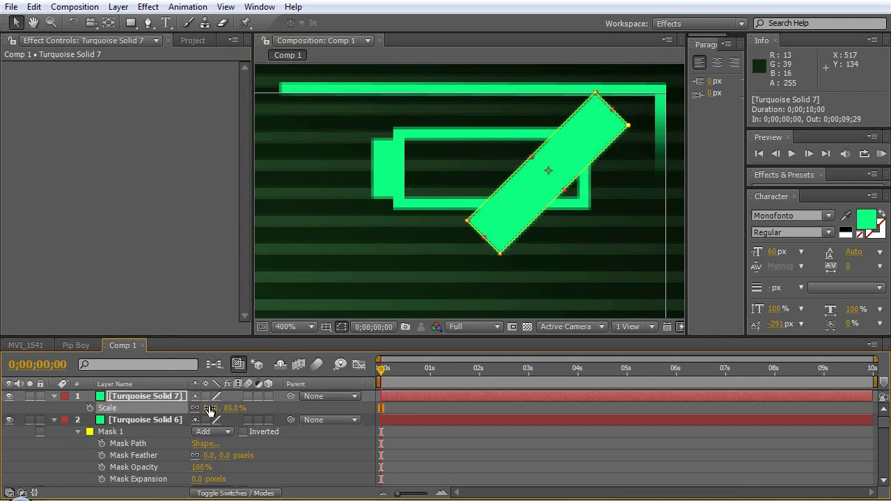
drag(507, 212, 508, 215)
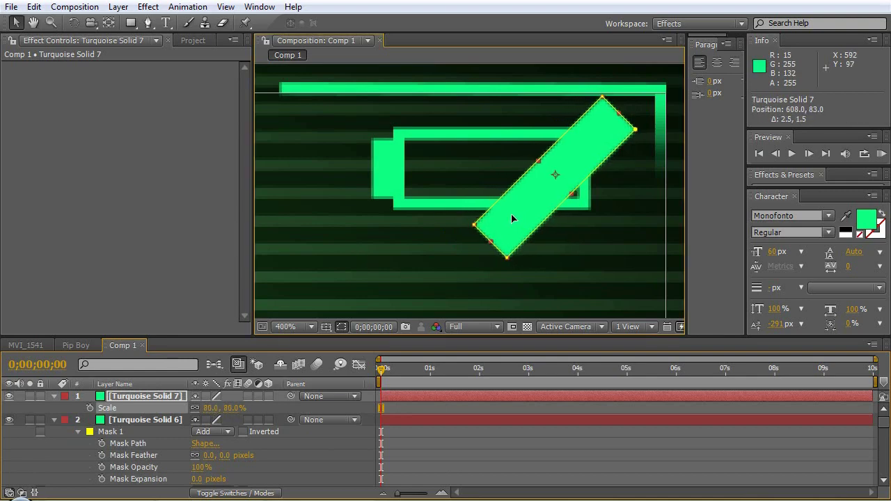
click(201, 366)
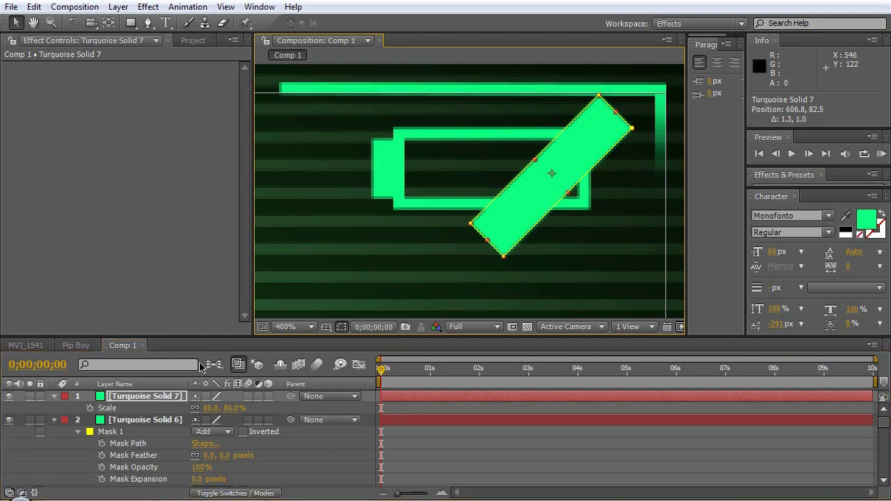
Step: Duplicate the slanted bar and place the copy to its left, at about position 579.8, 82.5
click(121, 401)
key(ctrl+d)
drag(517, 203, 447, 206)
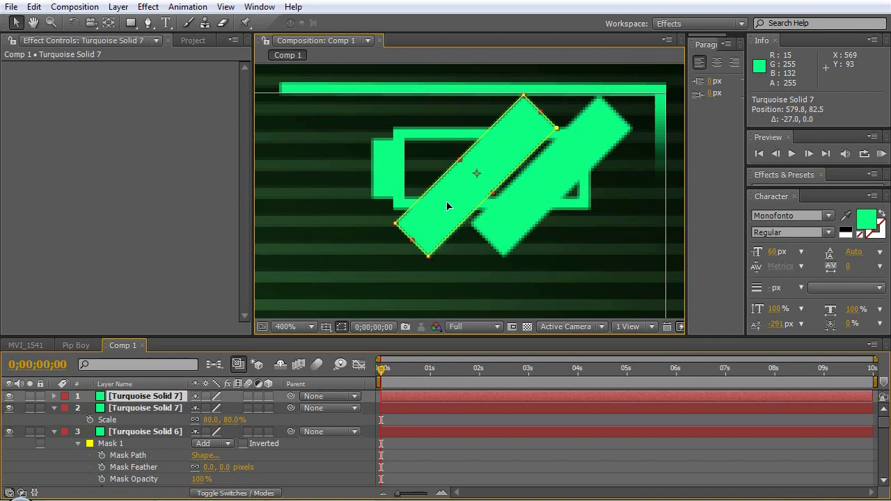
Step: Pre-compose the two slanted bar layers as "Battery Bars", moving all attributes into the new composition
click(149, 408)
ctrl+click(143, 399)
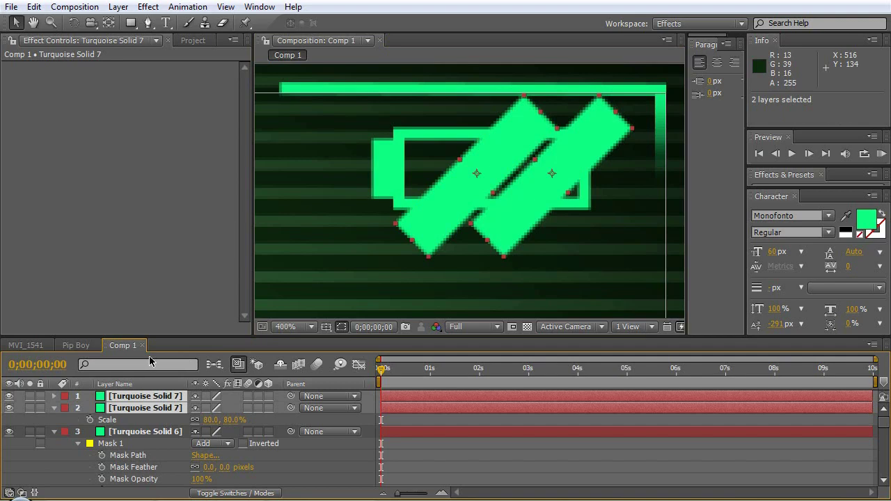
key(ctrl+shift+c)
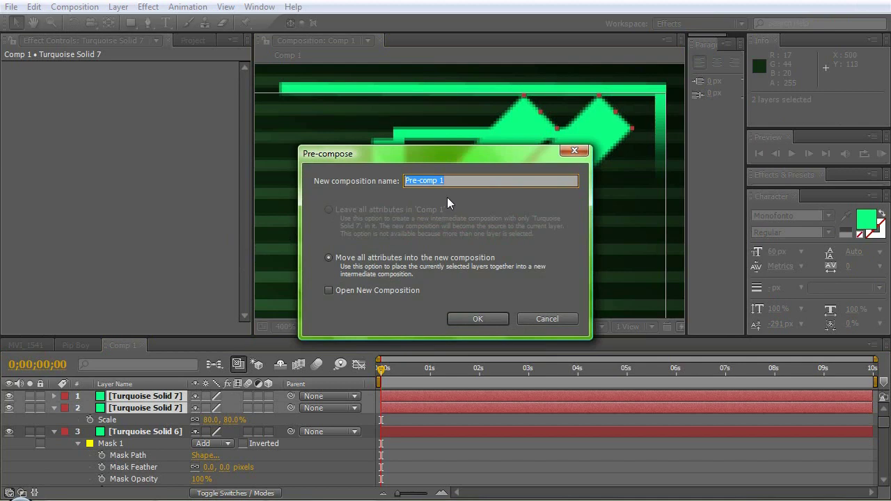
text(Battery Bars)
key(Return)
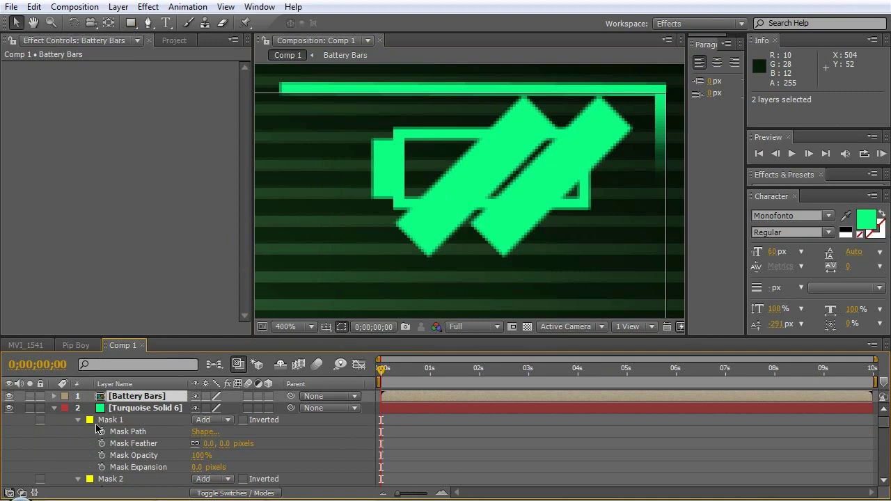
Step: Copy the battery outline's Mask 1 from the Turquoise Solid 6 layer onto the Battery Bars layer
click(77, 420)
click(78, 431)
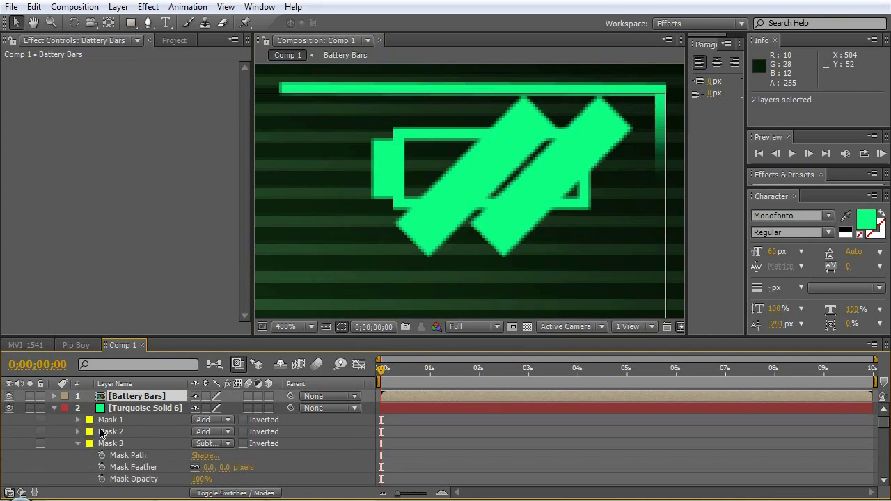
click(78, 444)
click(108, 420)
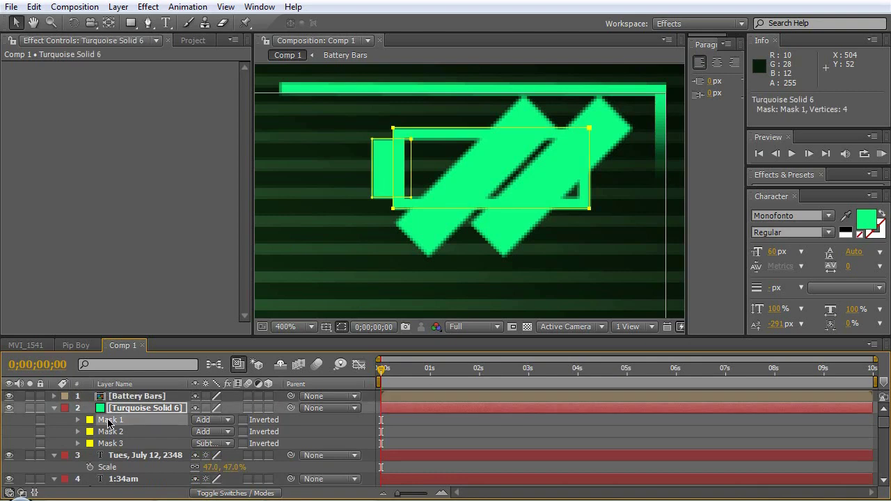
click(123, 396)
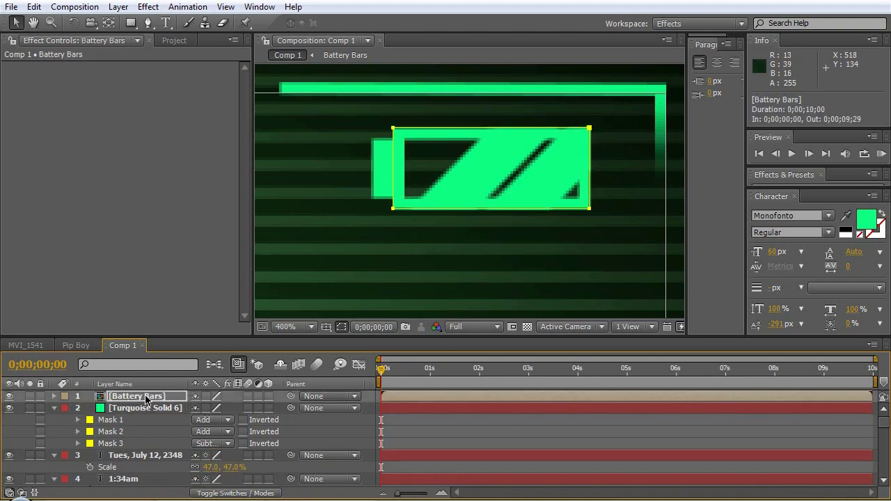
Step: Set the mask expansion of Mask 1 on the Battery Bars layer to -6 pixels
key(m)
key(m)
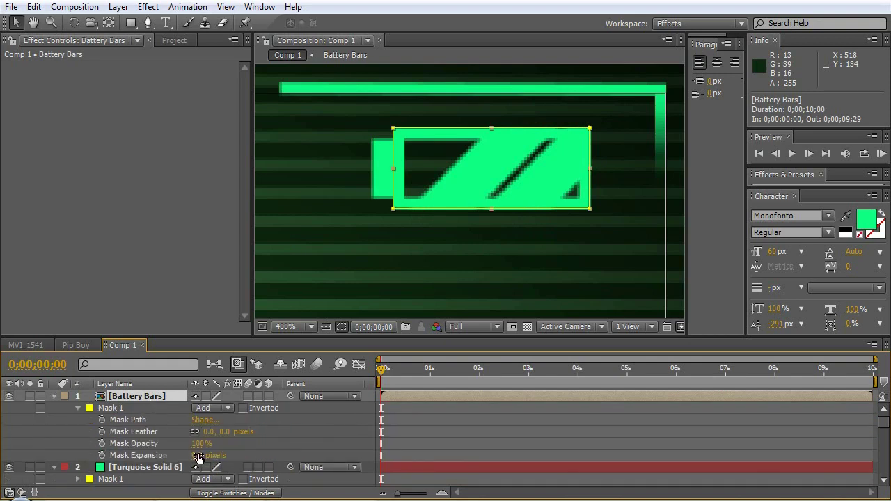
drag(198, 457, 190, 454)
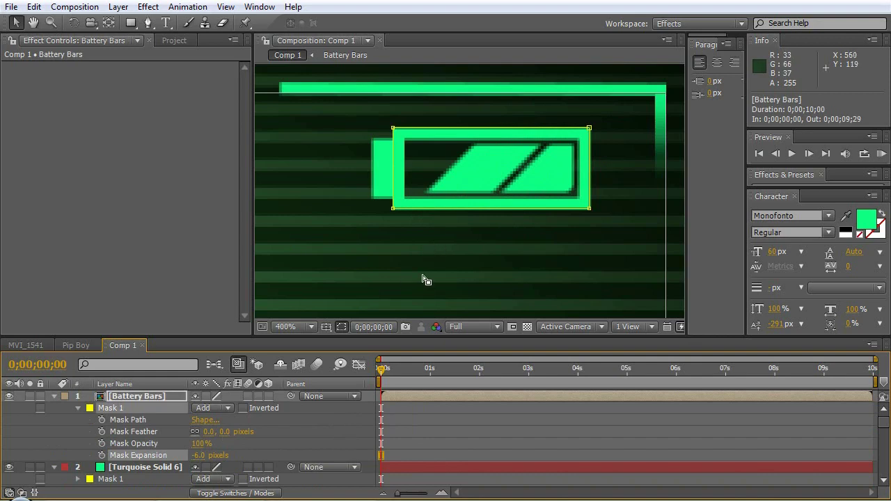
Step: Scale the Battery Bars layer to 80% and move it toward the battery outline, to about position 369, 258
click(310, 328)
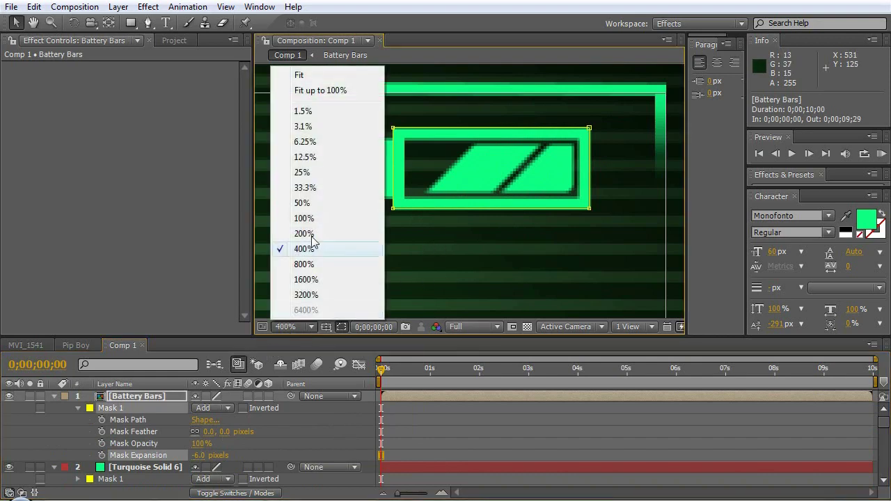
click(306, 221)
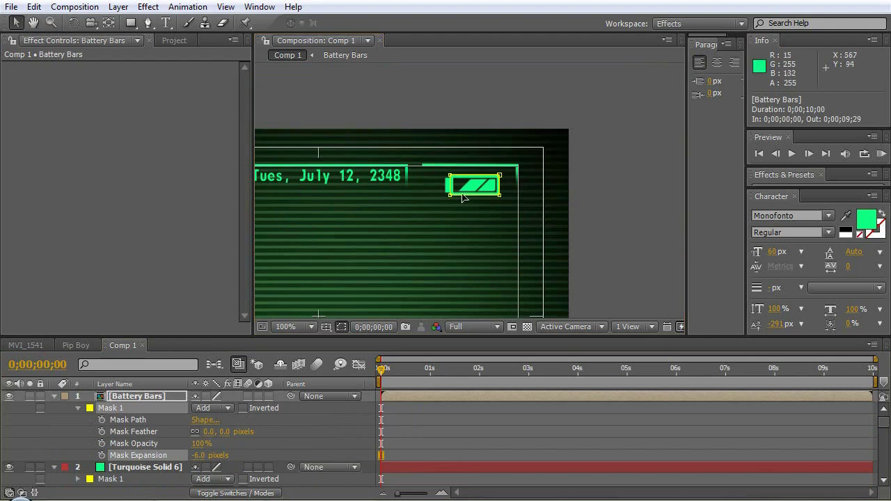
key(period)
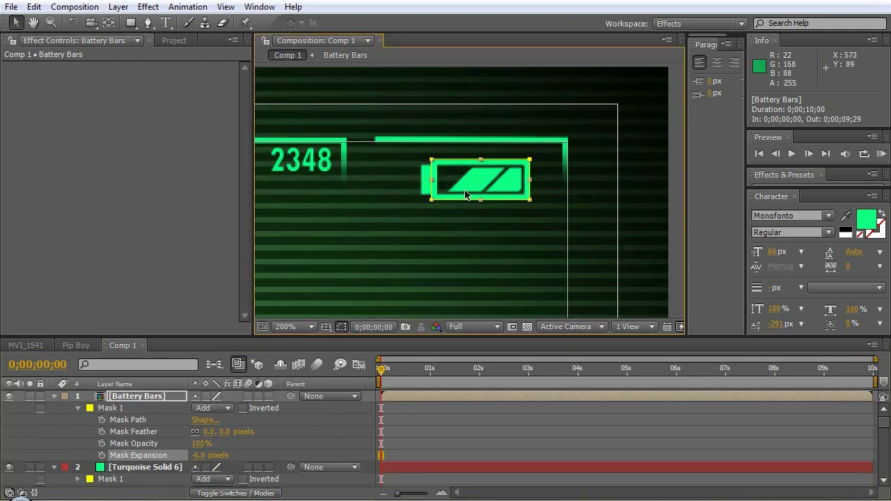
key(period)
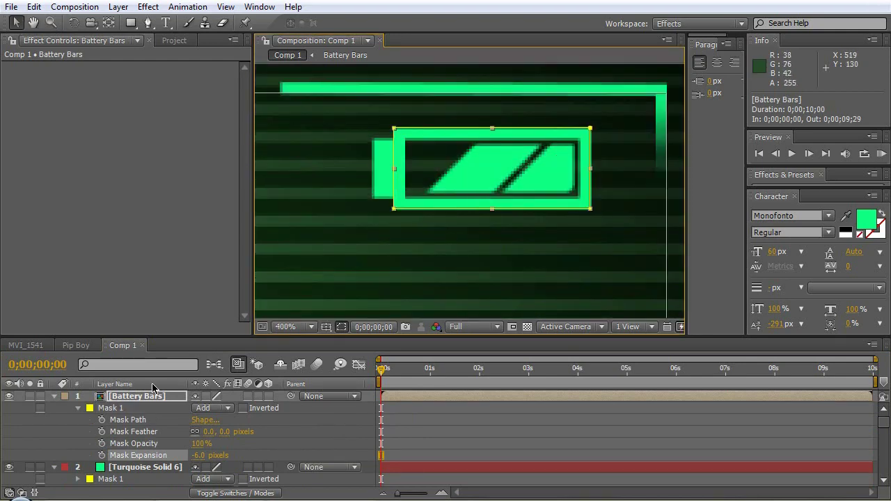
click(143, 397)
key(s)
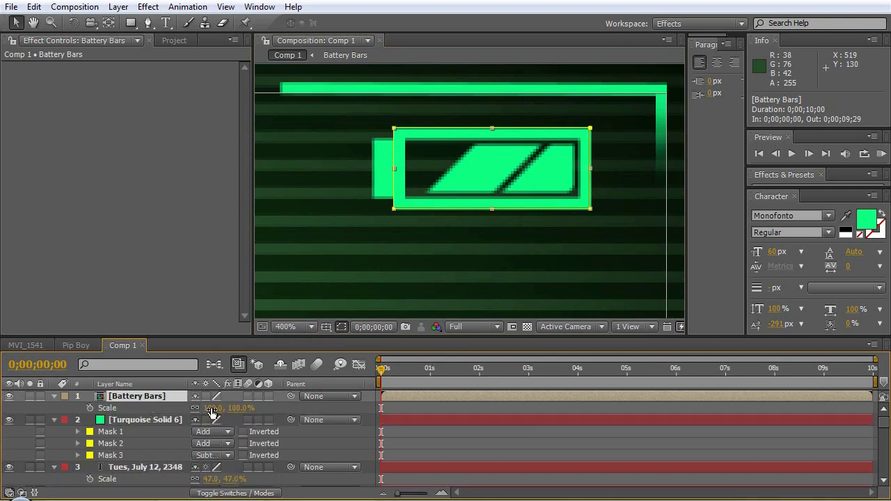
click(212, 408)
text(8)
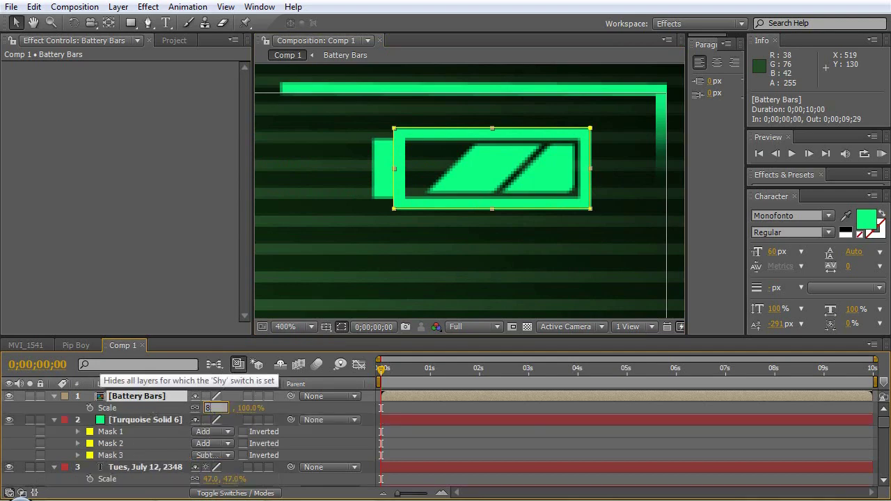
text(0)
key(Return)
drag(410, 240, 435, 206)
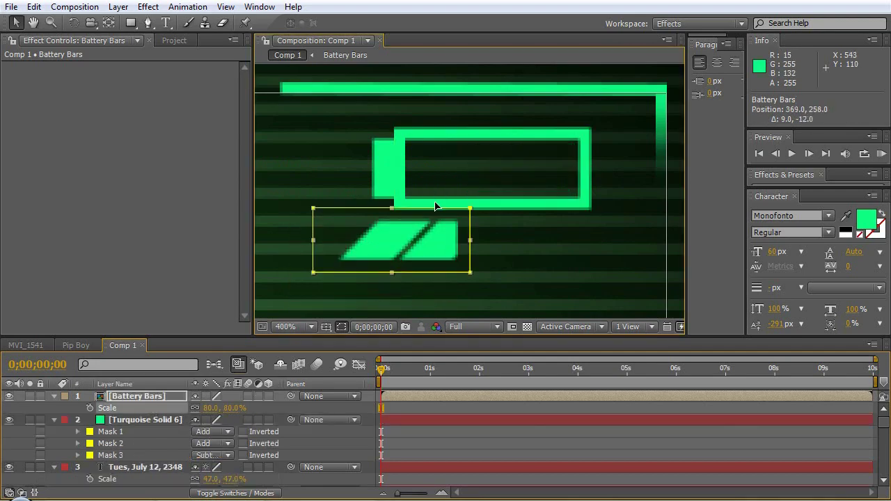